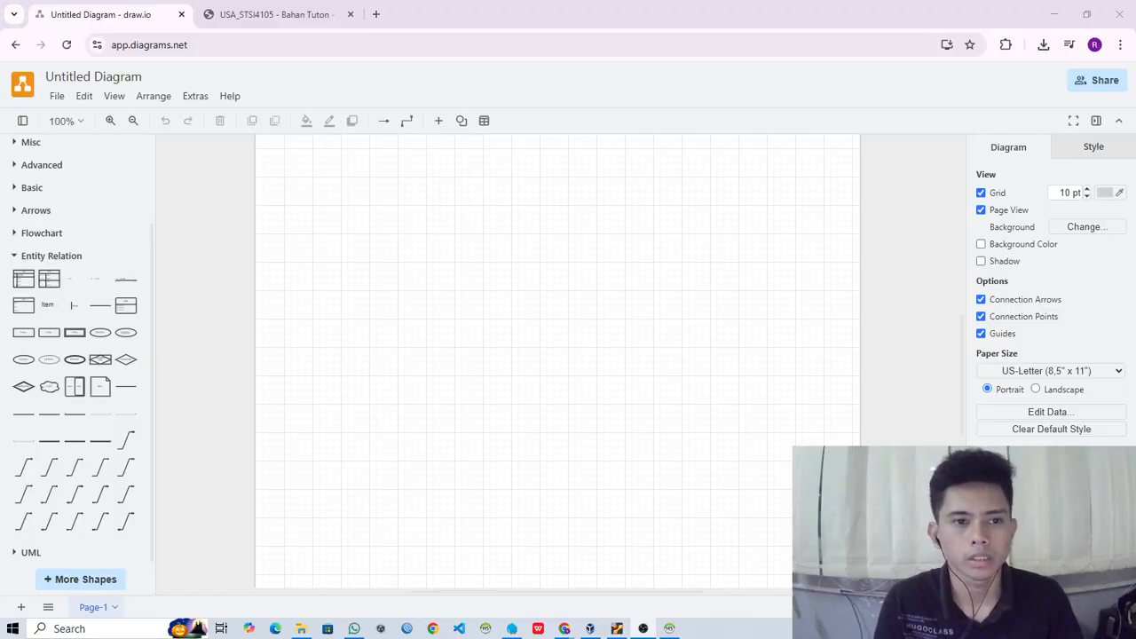
# - Switch to the assignment PDF, read the Tugas 1 case and ERD task, and return to the blank diagram
pyautogui.click(269, 17)
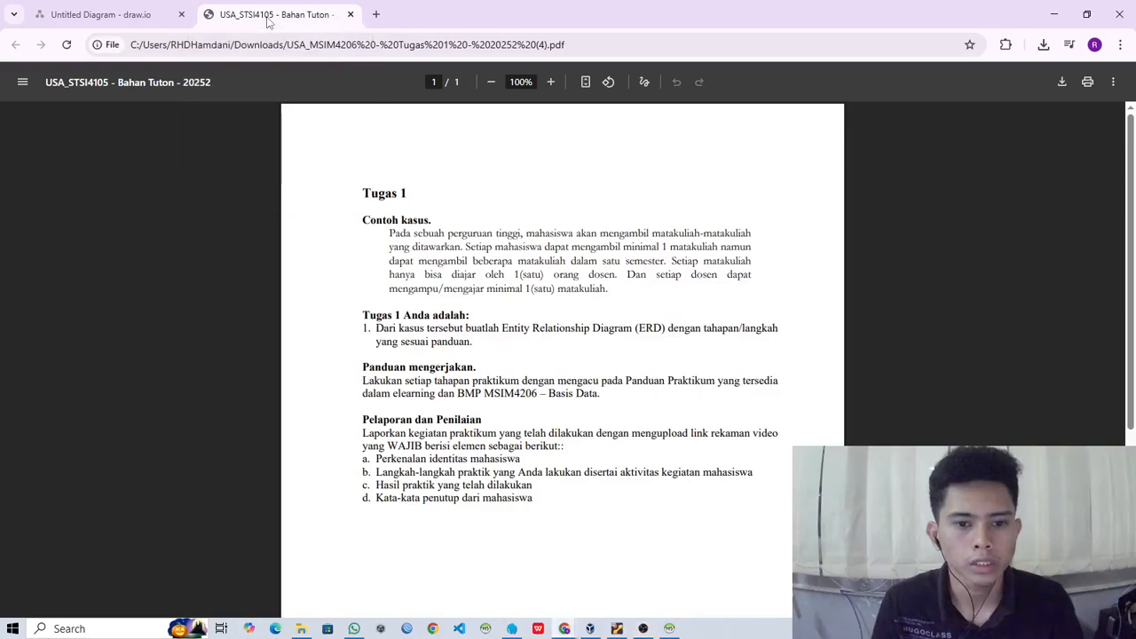
pyautogui.scroll(-1, 475, 260)
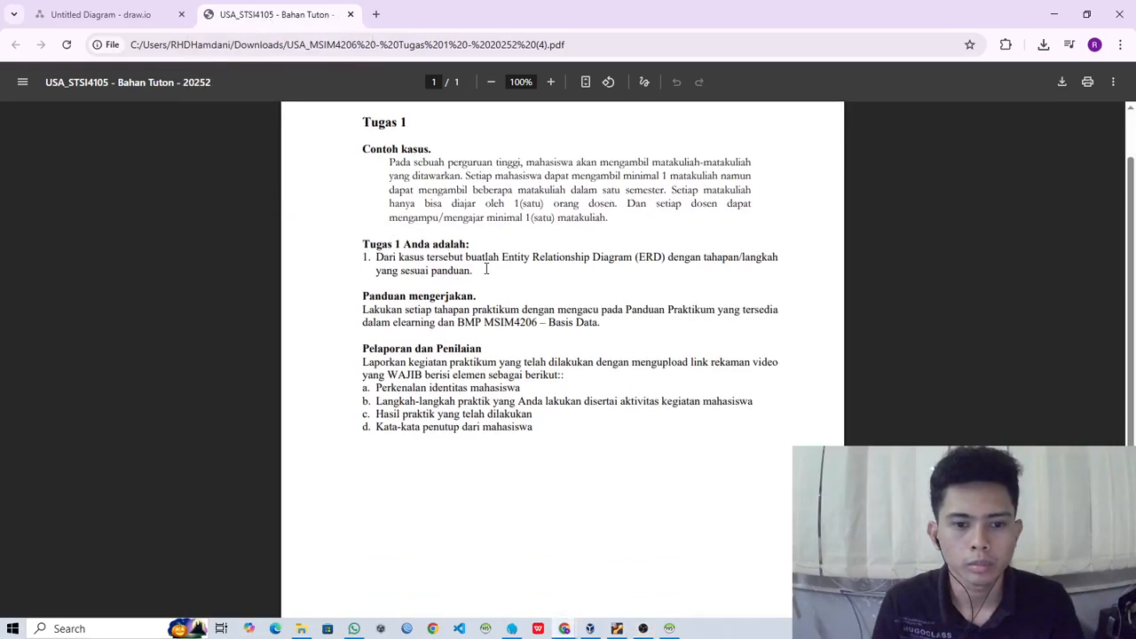
pyautogui.scroll(1, 476, 260)
pyautogui.keyDown('ctrl'); pyautogui.scroll(2, 534, 266); pyautogui.keyUp('ctrl')
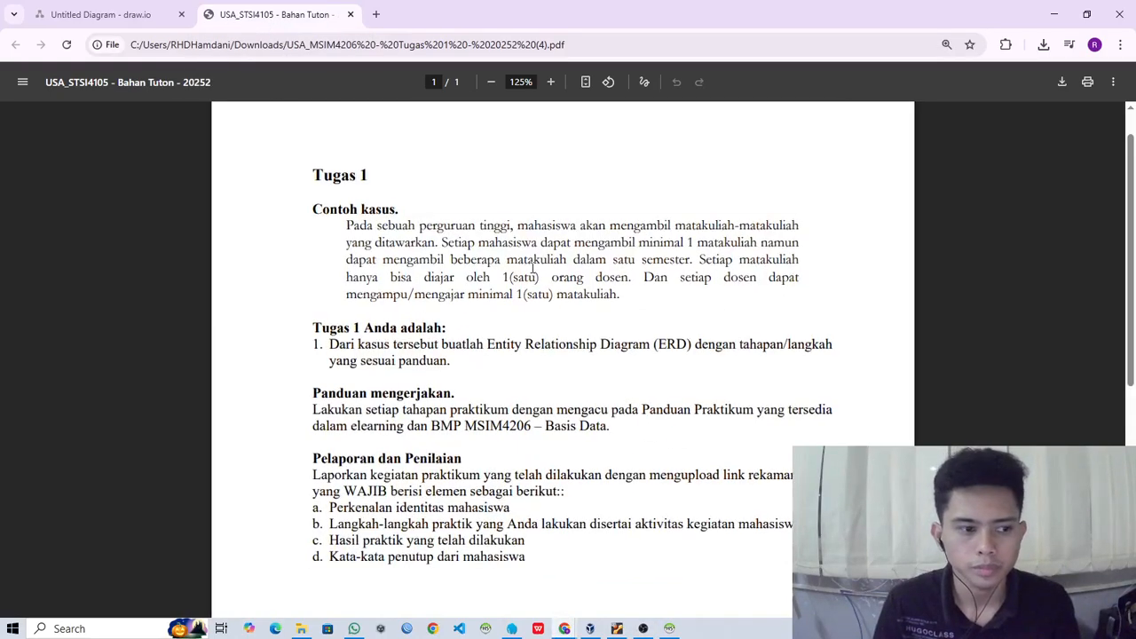
pyautogui.keyDown('ctrl'); pyautogui.scroll(2, 533, 265); pyautogui.keyUp('ctrl')
pyautogui.keyDown('ctrl'); pyautogui.scroll(-2, 460, 235); pyautogui.keyUp('ctrl')
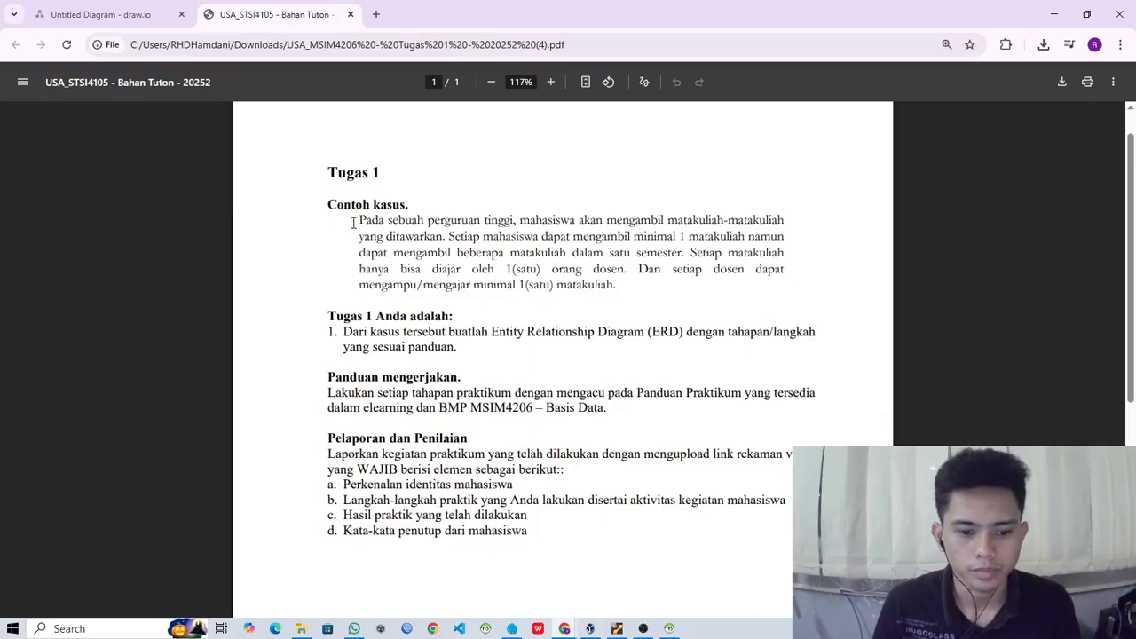
pyautogui.moveTo(361, 219); pyautogui.dragTo(387, 221)
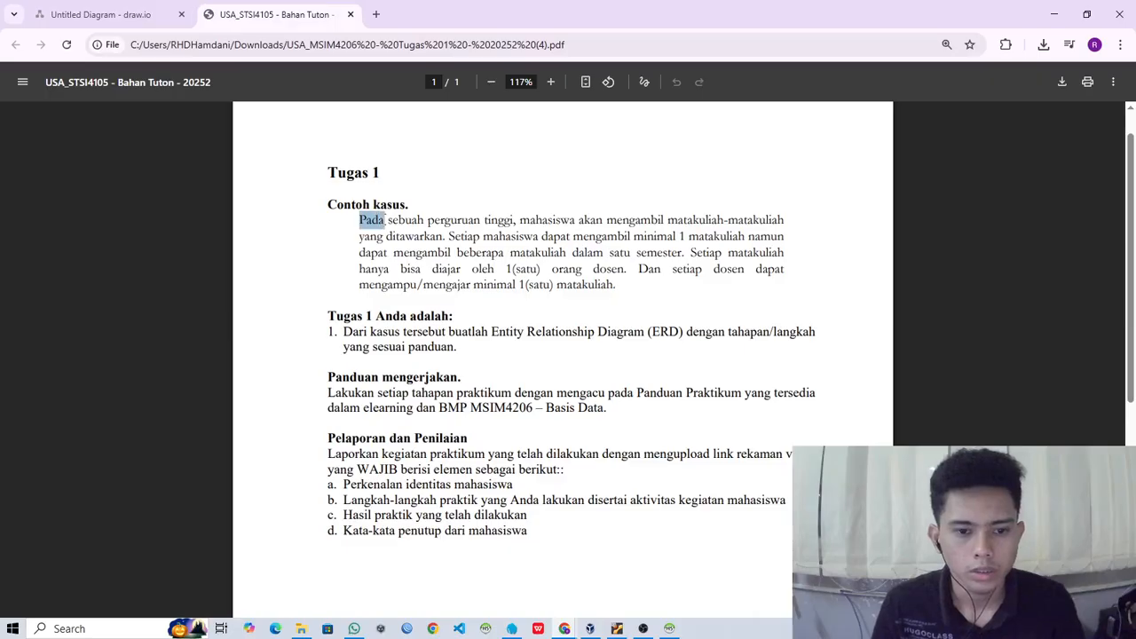
pyautogui.click(513, 222)
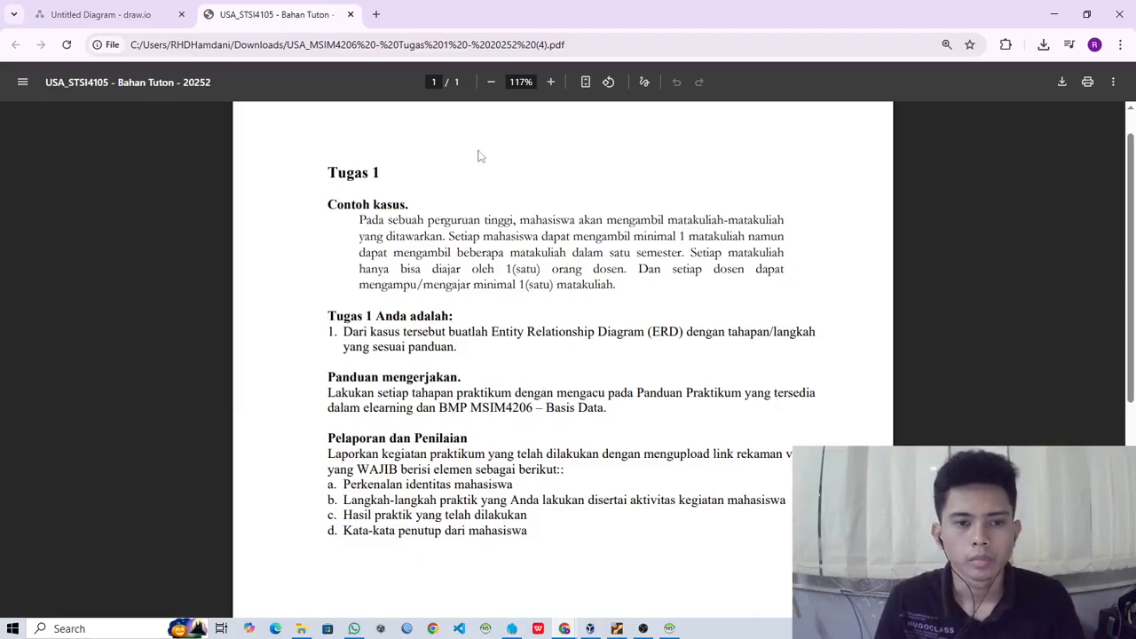
pyautogui.click(110, 18)
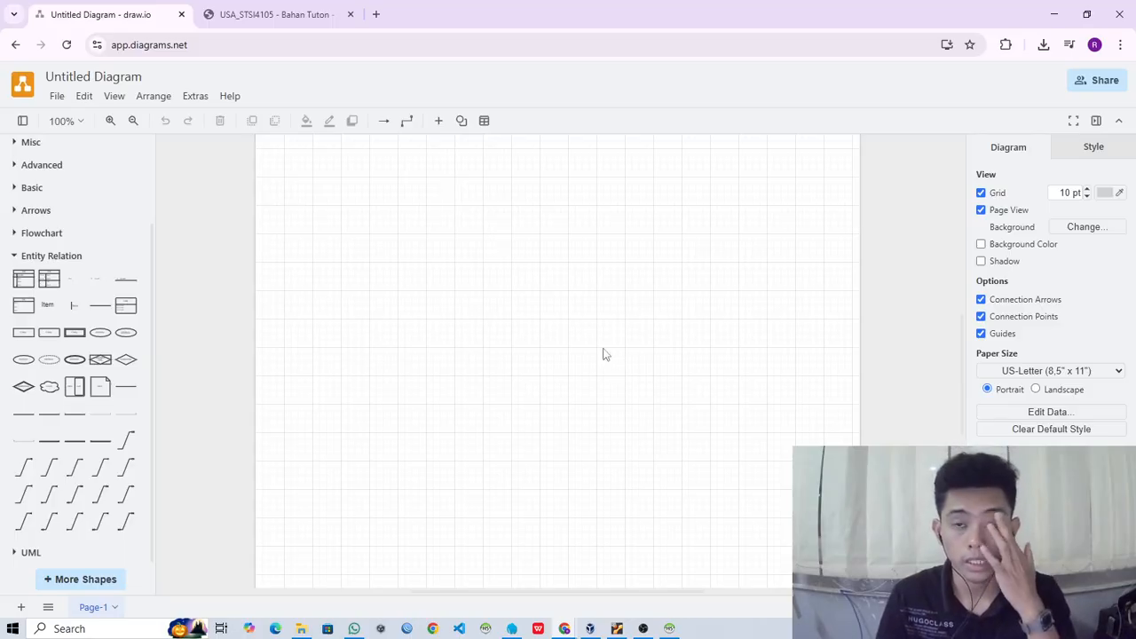
pyautogui.click(249, 22)
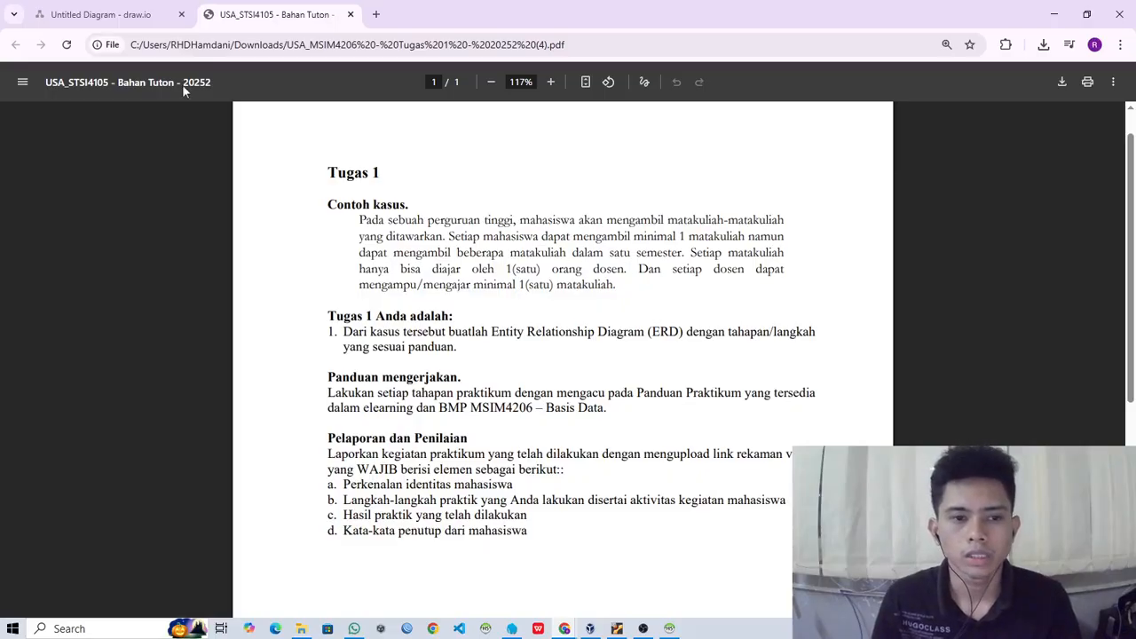
pyautogui.click(98, 15)
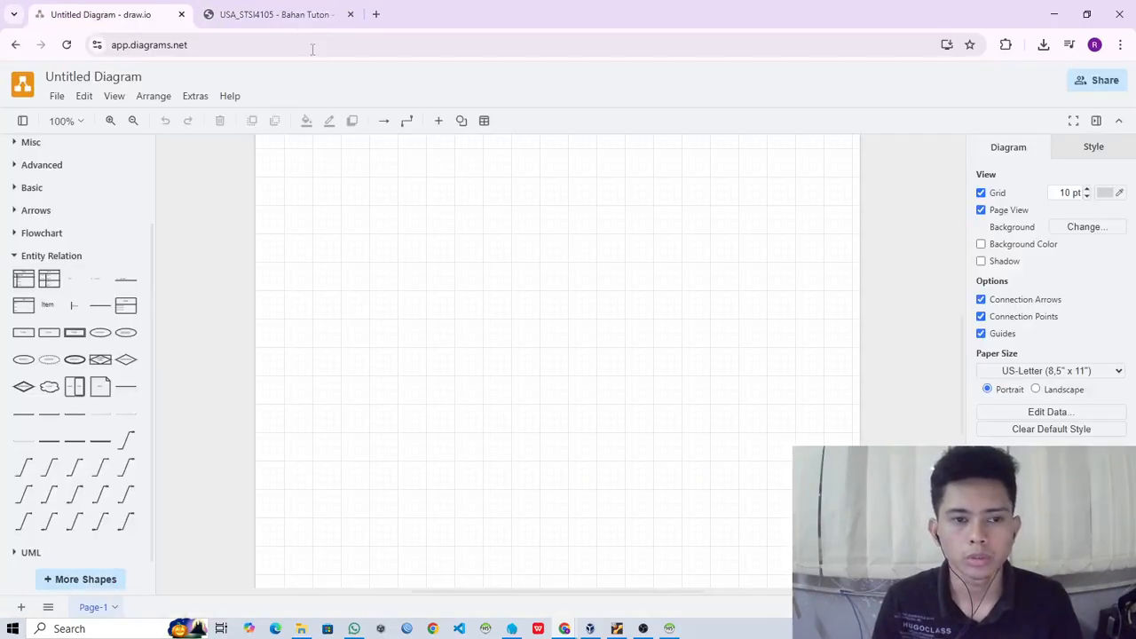
pyautogui.click(298, 16)
pyautogui.click(112, 18)
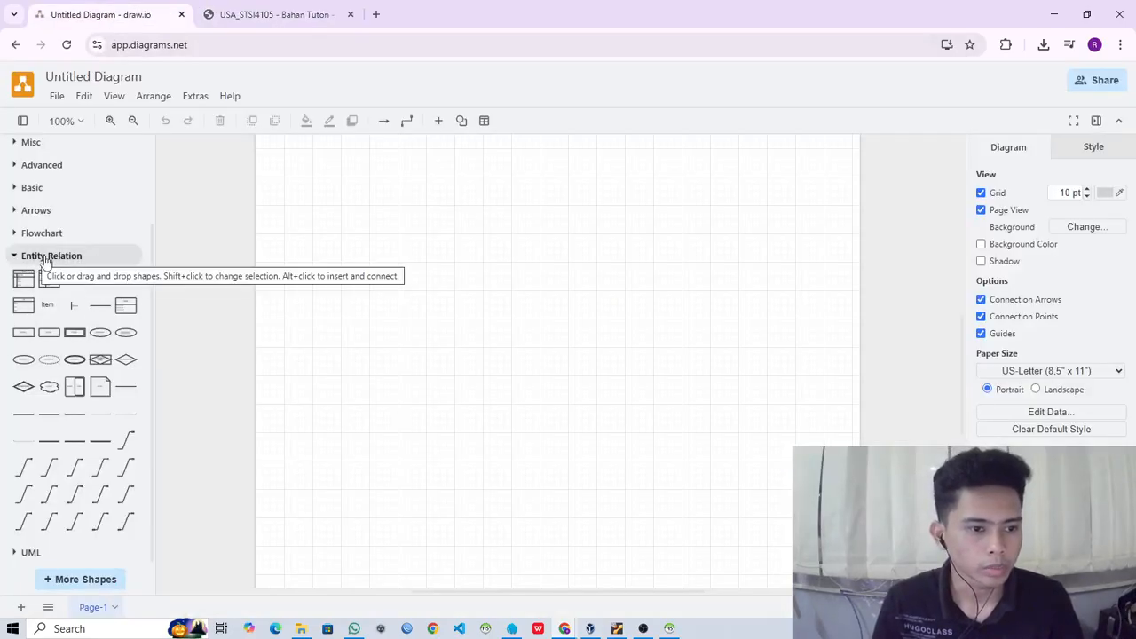
# - Add an Entity shape, place it in the upper-left part of the page, and label it mahasiswa
pyautogui.click(24, 334)
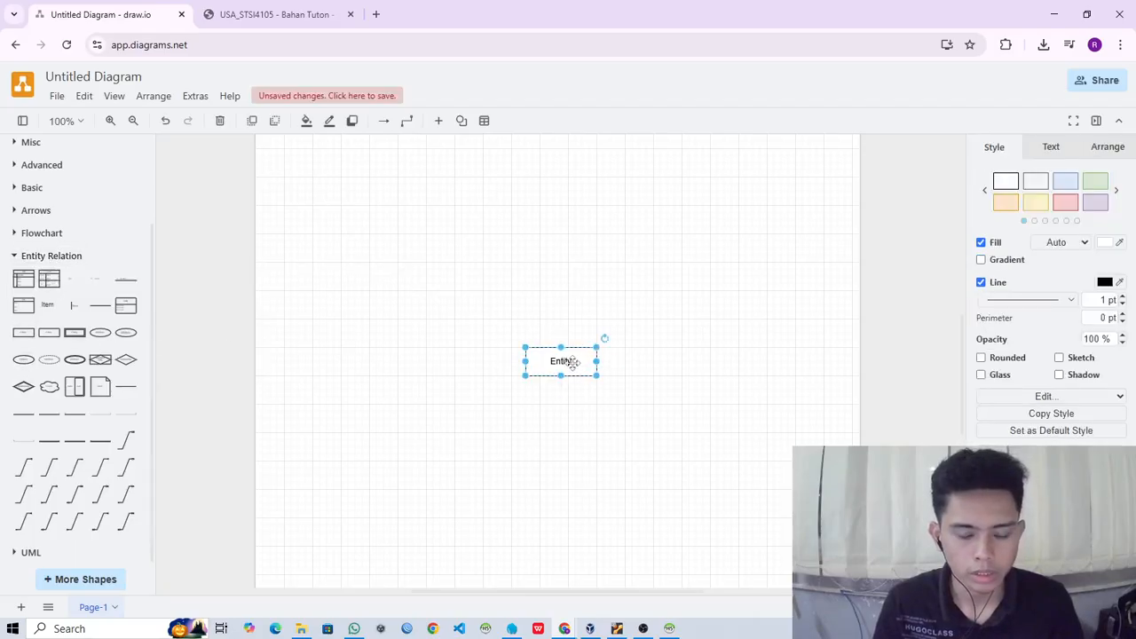
pyautogui.moveTo(573, 360); pyautogui.dragTo(396, 247)
pyautogui.doubleClick(403, 253)
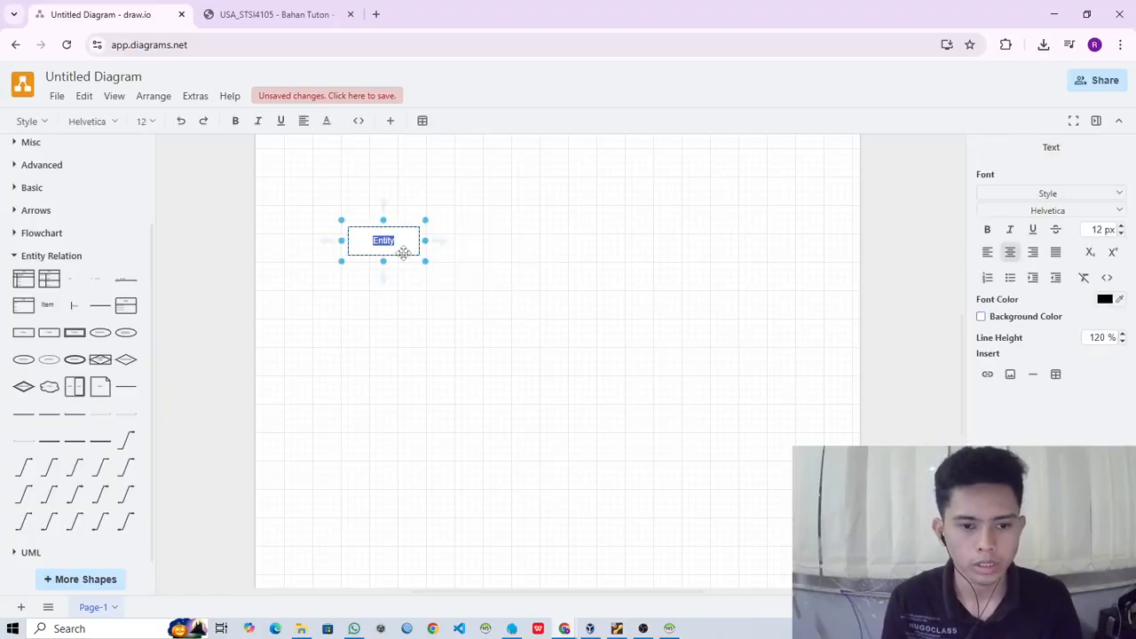
pyautogui.write('mahassiwa')
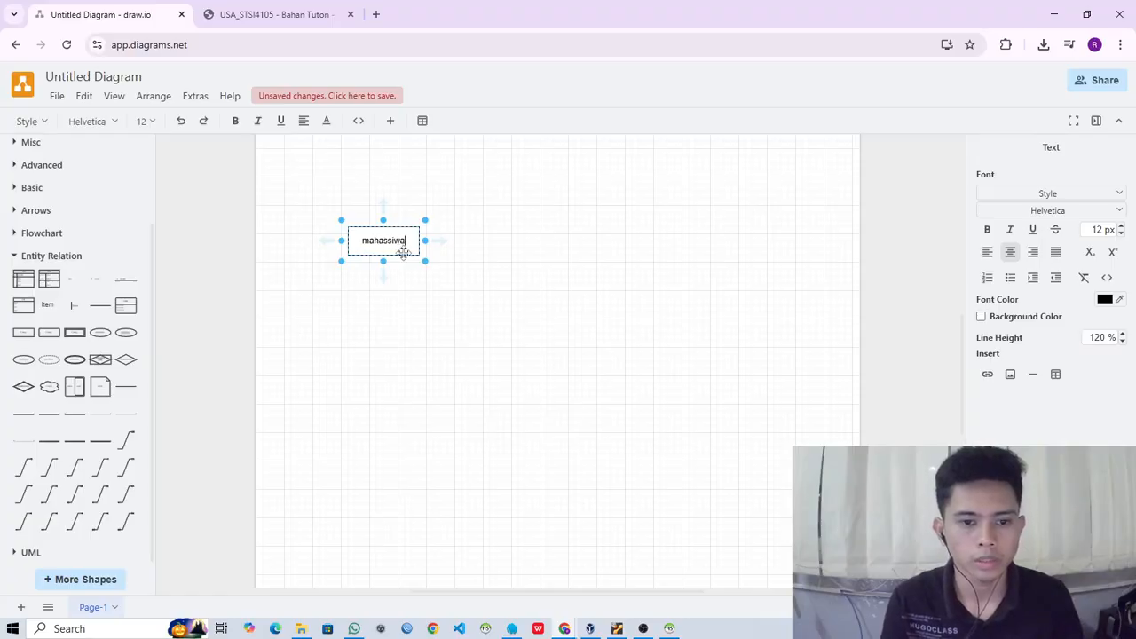
pyautogui.press('BackSpace')
pyautogui.press('BackSpace')
pyautogui.press('BackSpace')
pyautogui.press('BackSpace')
pyautogui.write('iswa')
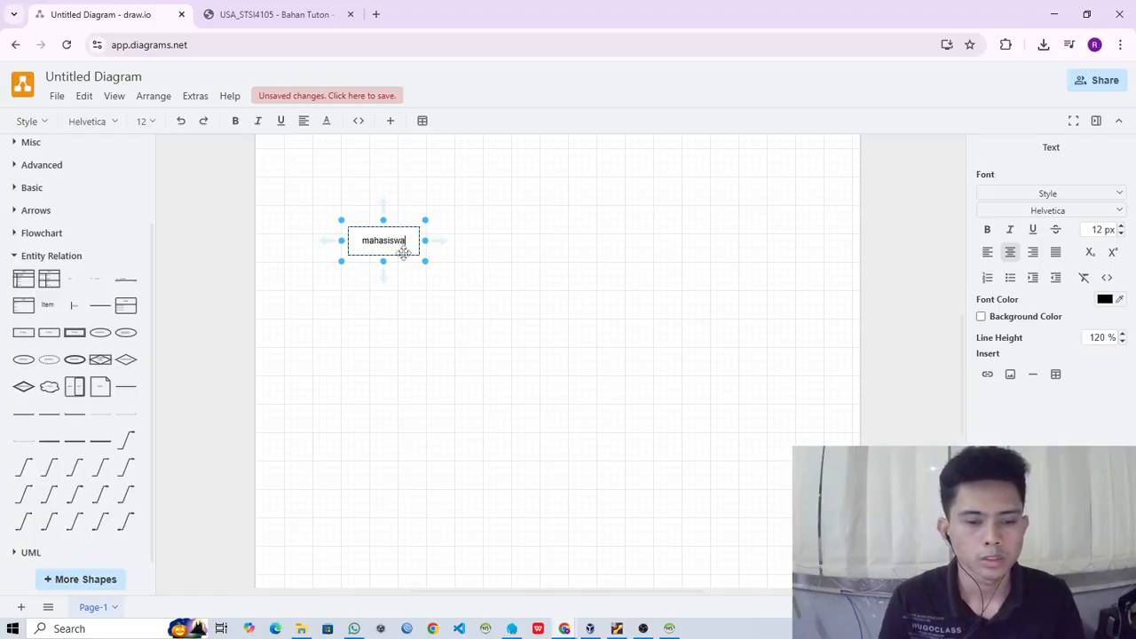
pyautogui.click(538, 332)
# - Duplicate the mahasiswa entity to its right, in line with it, and label the copy mata kuliah
pyautogui.click(408, 238)
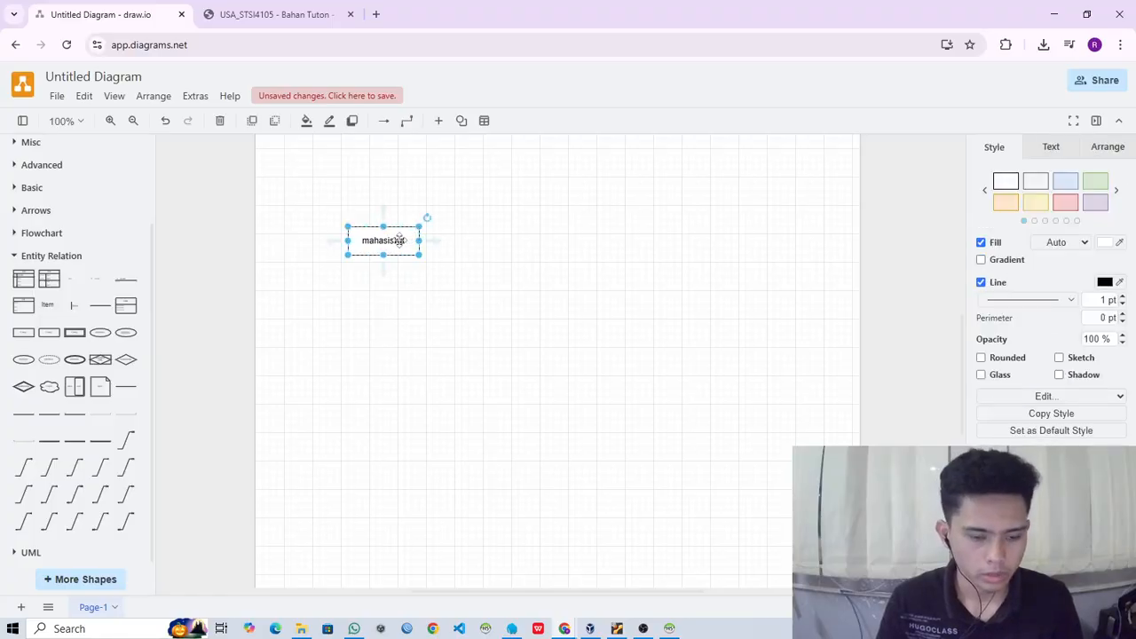
pyautogui.moveTo(400, 239); pyautogui.dragTo(579, 246)
pyautogui.press('F2')
pyautogui.write('mata')
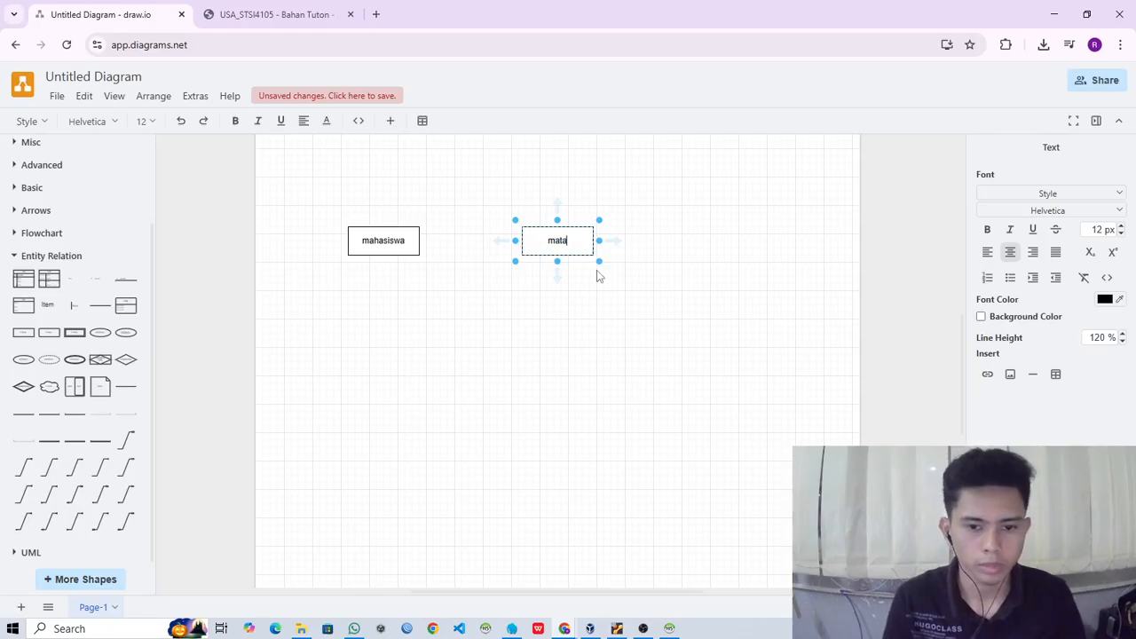
pyautogui.write(' kuliah')
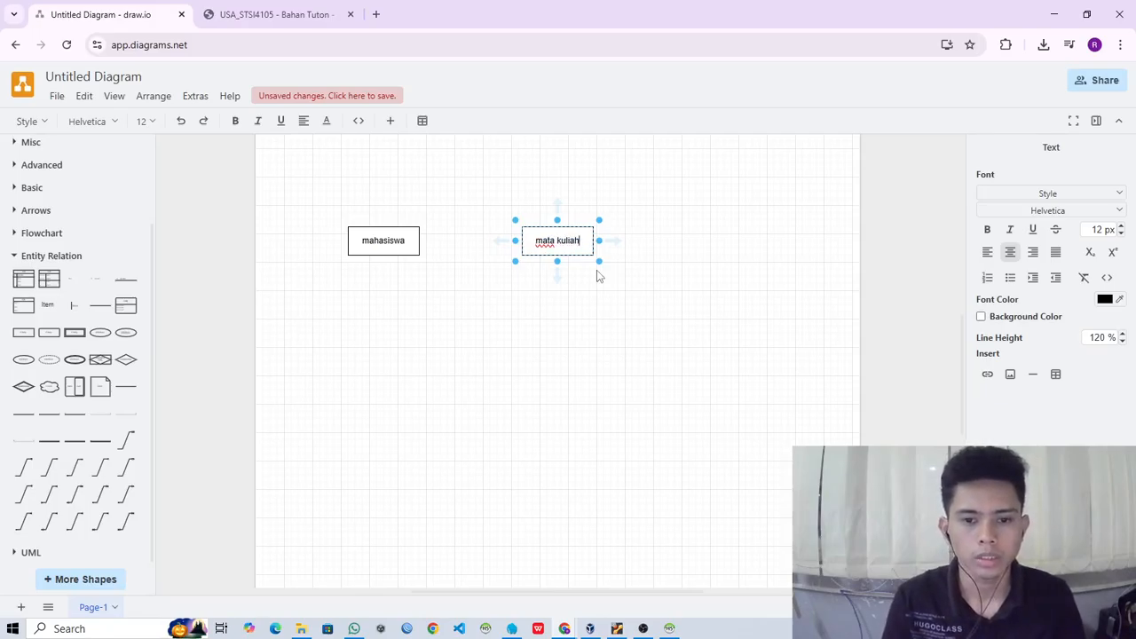
pyautogui.click(647, 296)
# - Copy the mata kuliah entity, place the copy to its right in the same row, and label it dosen
pyautogui.click(572, 238)
pyautogui.hotkey('ctrl', 'c')
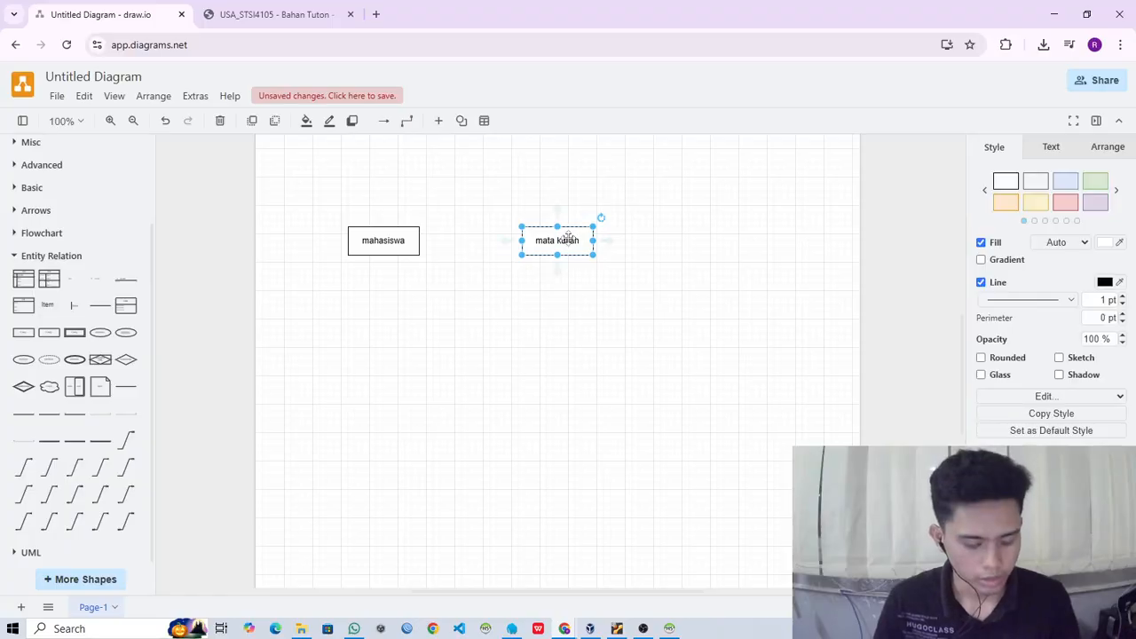
pyautogui.hotkey('ctrl', 'v')
pyautogui.moveTo(612, 244); pyautogui.dragTo(732, 238)
pyautogui.doubleClick(732, 238)
pyautogui.write('dosen')
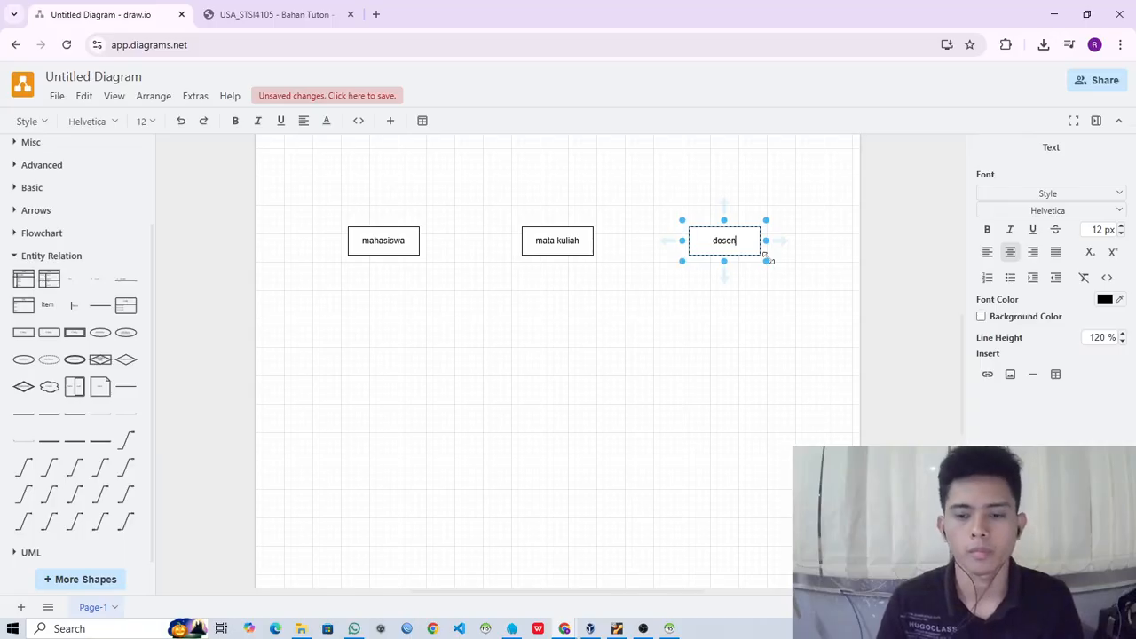
pyautogui.click(772, 314)
pyautogui.click(364, 233)
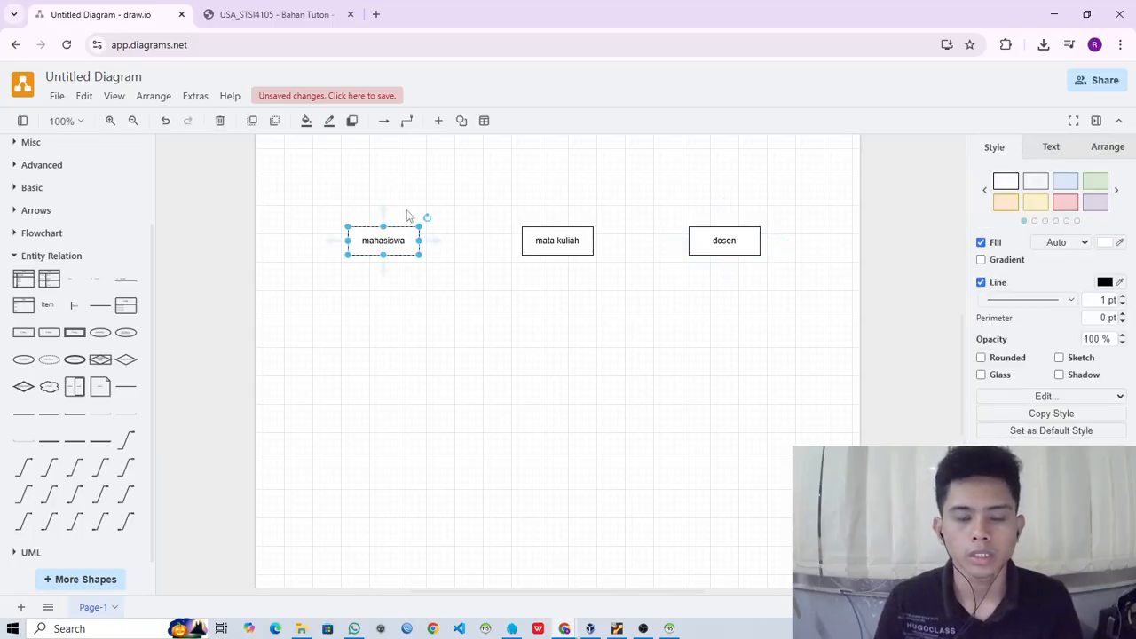
pyautogui.click(490, 461)
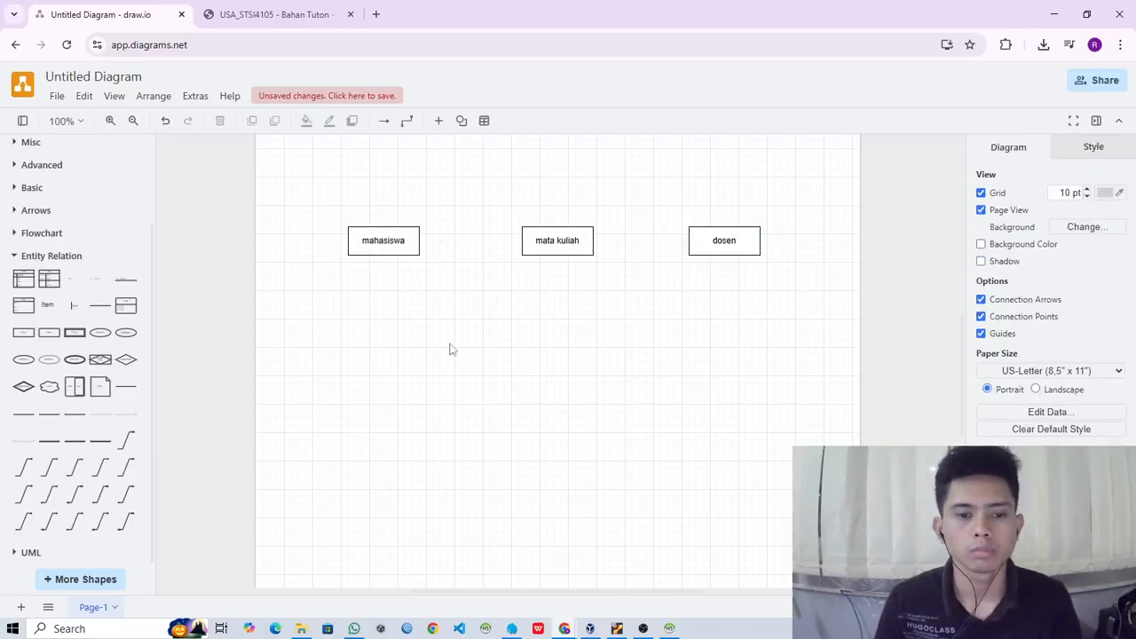
pyautogui.click(379, 233)
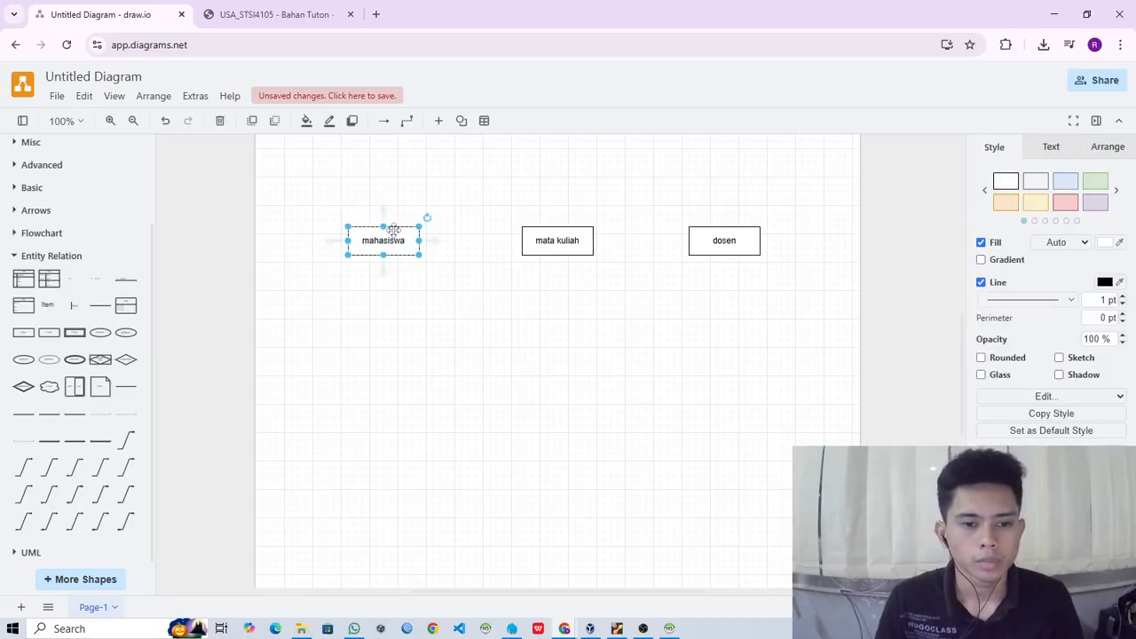
pyautogui.click(331, 360)
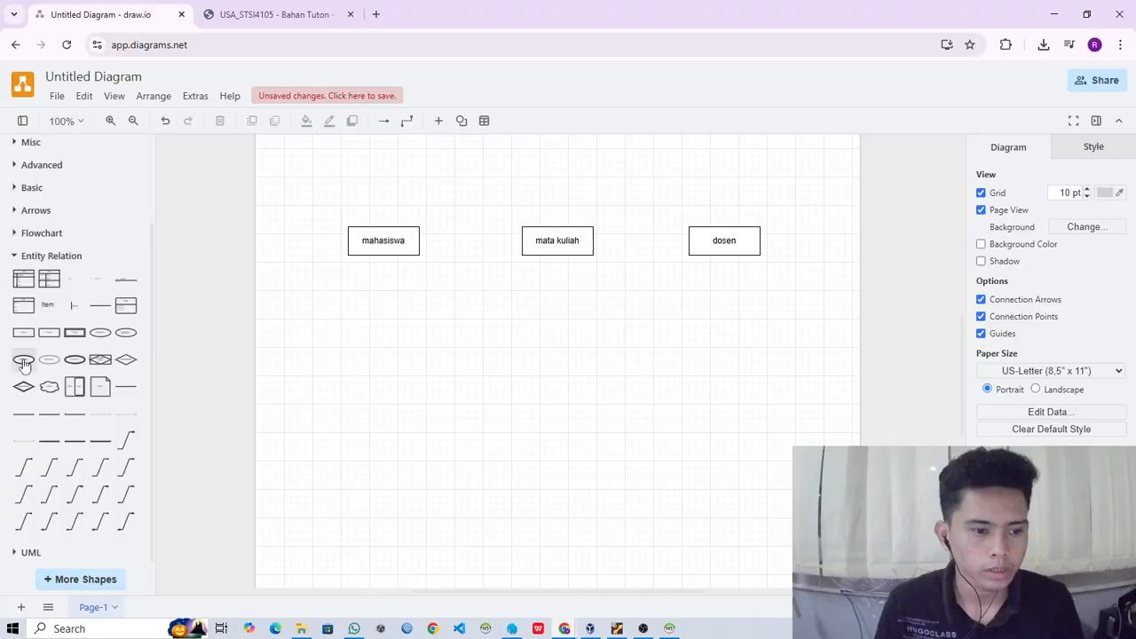
# - Add an Attribute ellipse above and slightly left of the mahasiswa entity and label it nama
pyautogui.moveTo(24, 364)
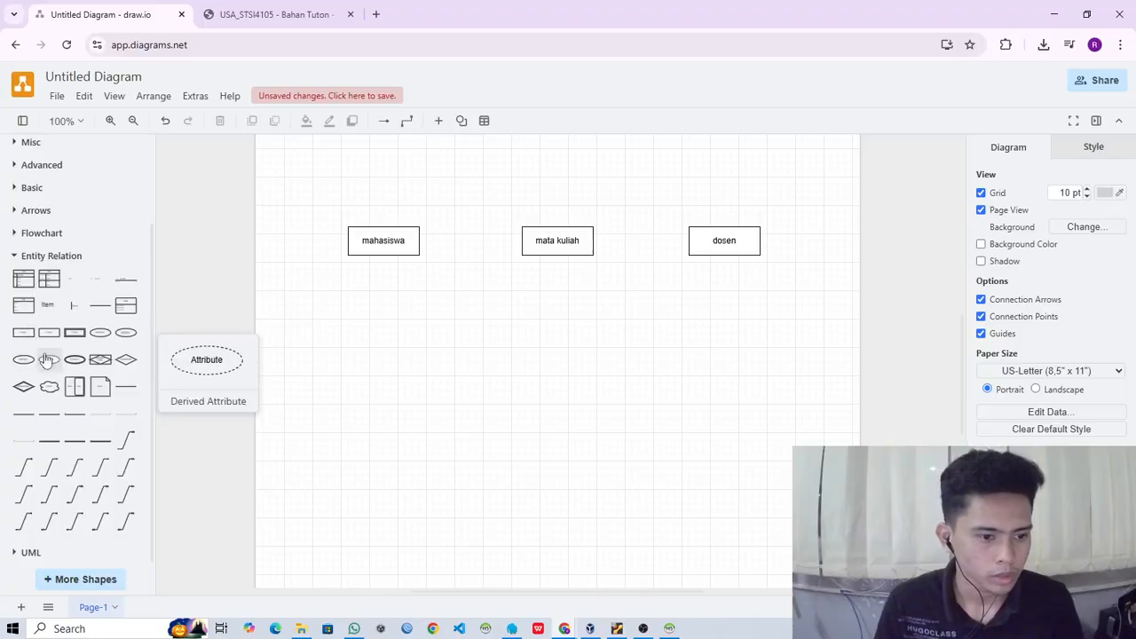
pyautogui.click(100, 332)
pyautogui.moveTo(576, 360); pyautogui.dragTo(320, 160)
pyautogui.moveTo(331, 303); pyautogui.dragTo(353, 305)
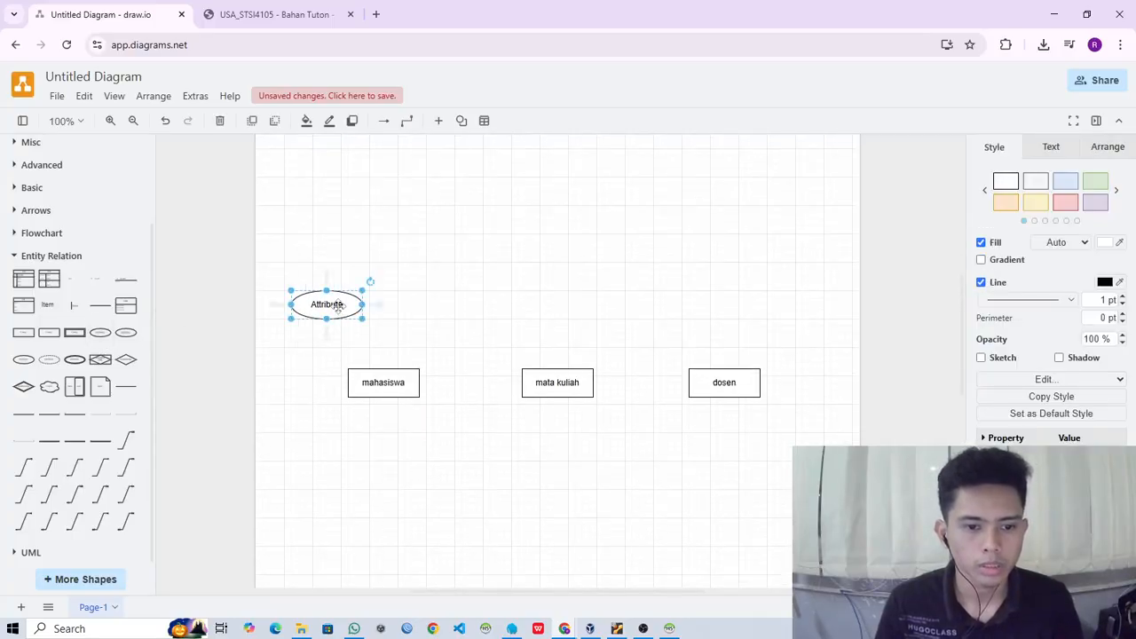
pyautogui.doubleClick(341, 308)
pyautogui.write('nama')
pyautogui.press('Escape')
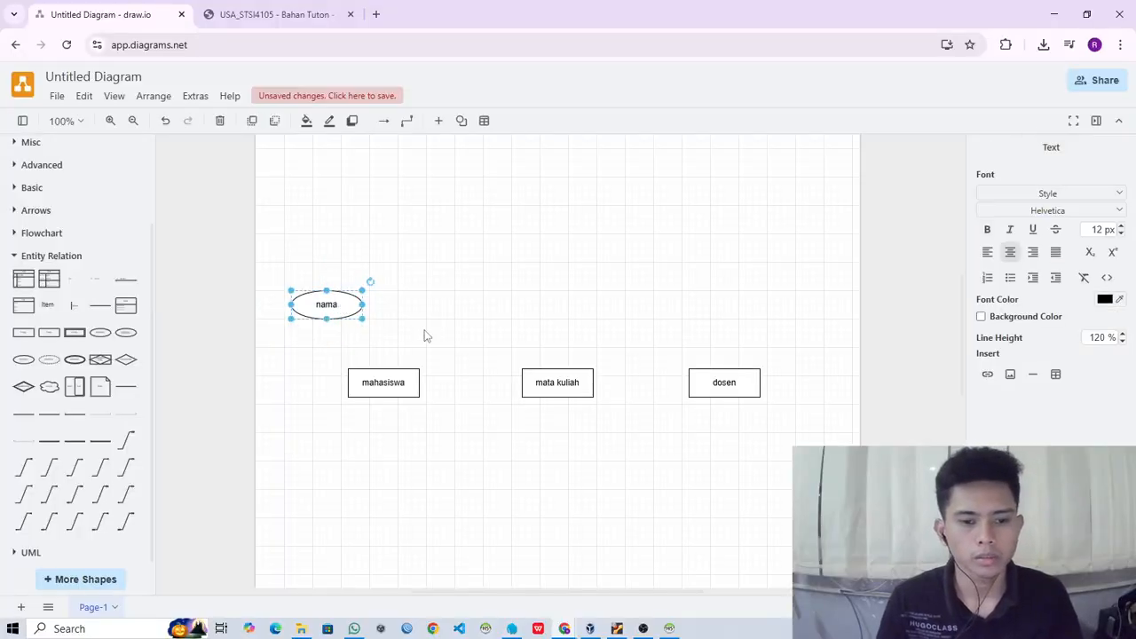
# - Duplicate the nama attribute to its right, above the mahasiswa entity, and label the copy nim
pyautogui.moveTo(343, 304); pyautogui.dragTo(418, 308)
pyautogui.doubleClick(415, 305)
pyautogui.write('nim')
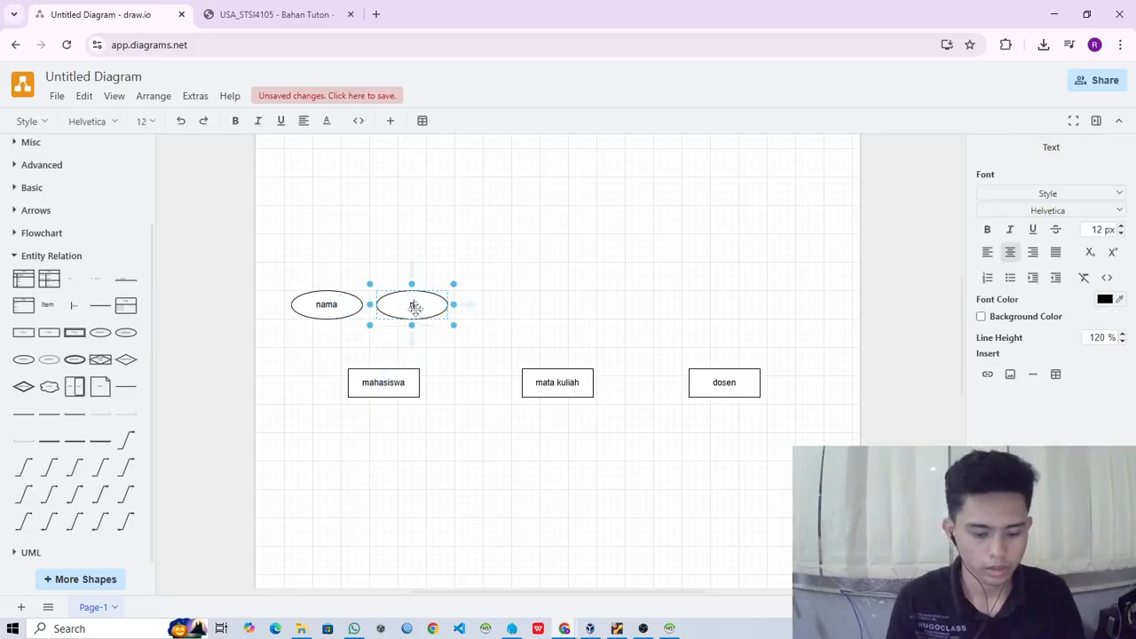
pyautogui.click(461, 362)
# - Duplicate the nim attribute to the upper left of the mahasiswa entity and label the copy prodi
pyautogui.doubleClick(424, 309)
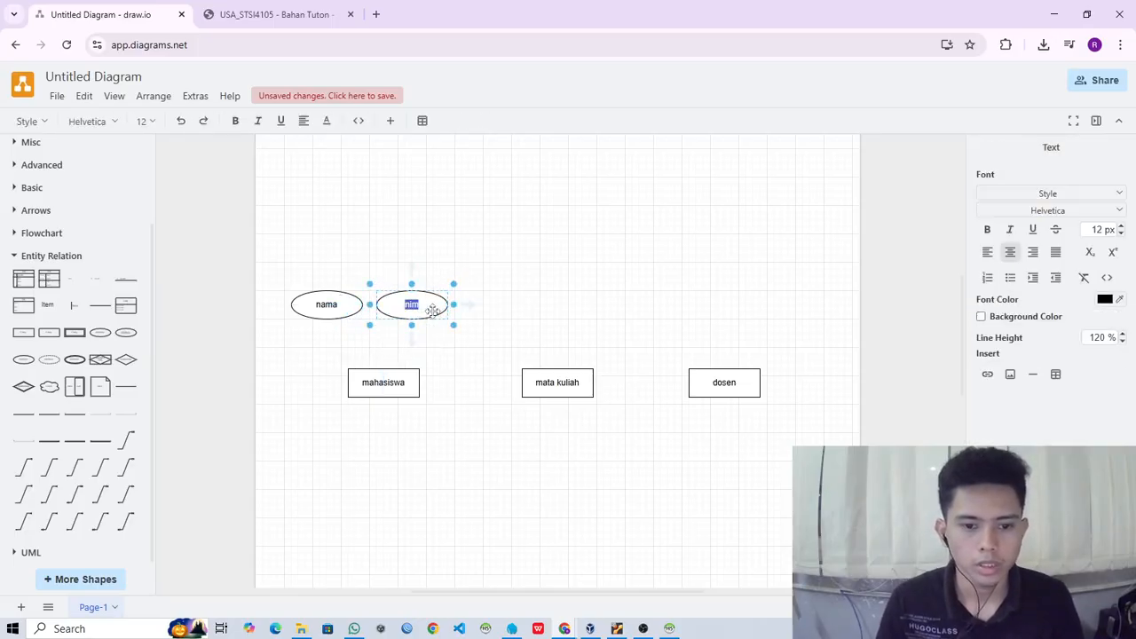
pyautogui.click(429, 318)
pyautogui.moveTo(429, 308); pyautogui.dragTo(298, 353)
pyautogui.doubleClick(298, 353)
pyautogui.write('pro')
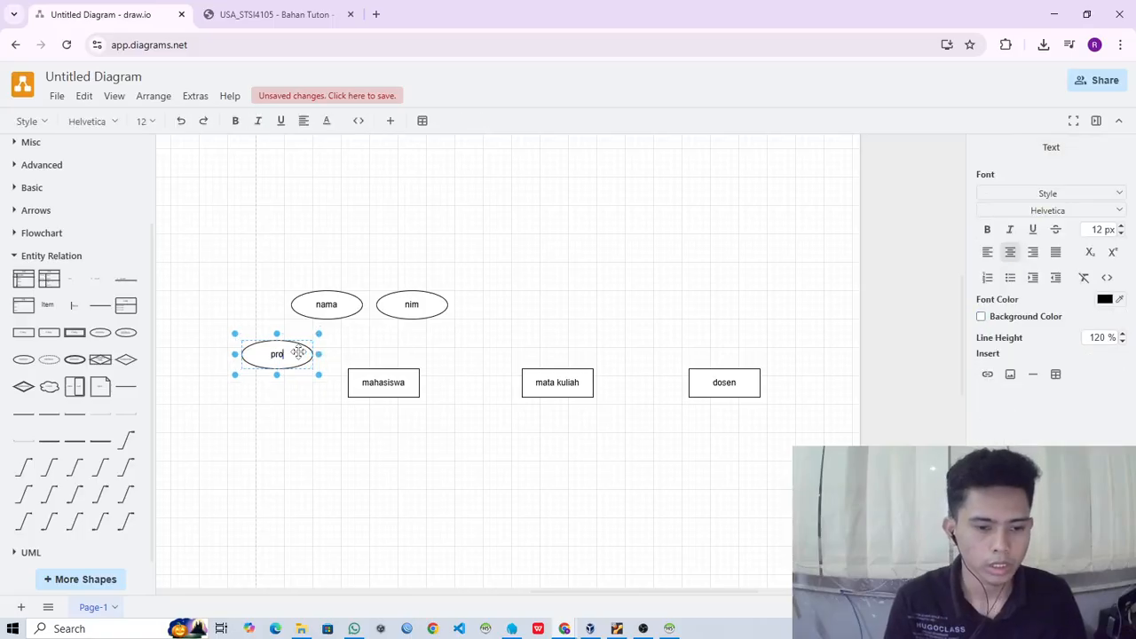
pyautogui.write('di')
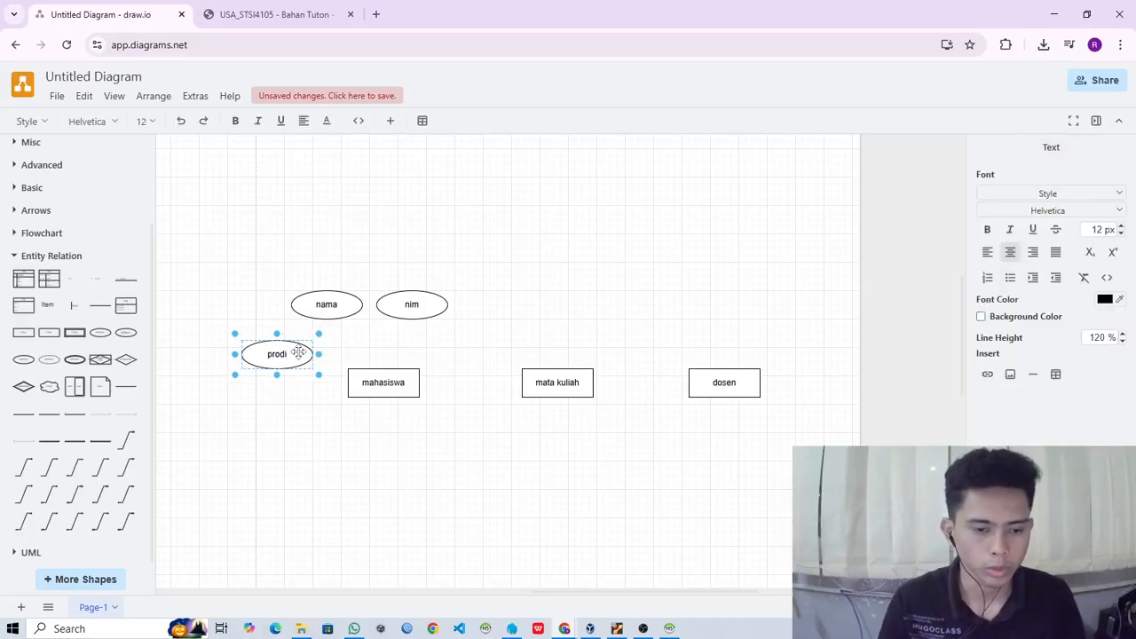
pyautogui.click(439, 339)
# - Duplicate the prodi attribute below itself, label the copy id, and nudge the mahasiswa entity slightly upward
pyautogui.click(397, 383)
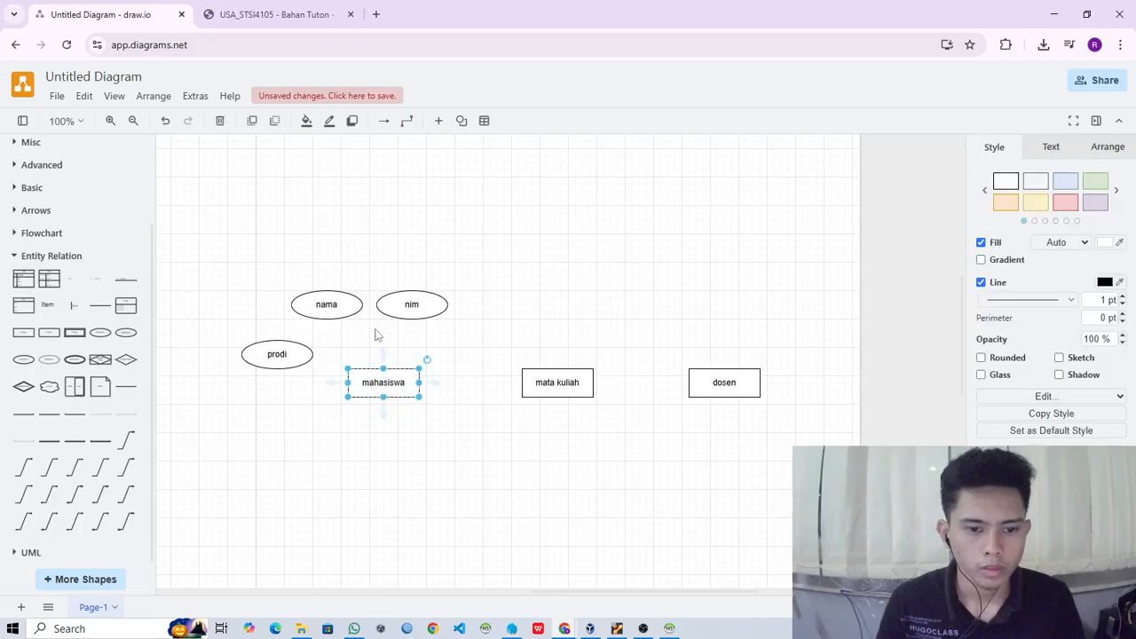
pyautogui.click(296, 349)
pyautogui.moveTo(295, 349); pyautogui.dragTo(296, 425)
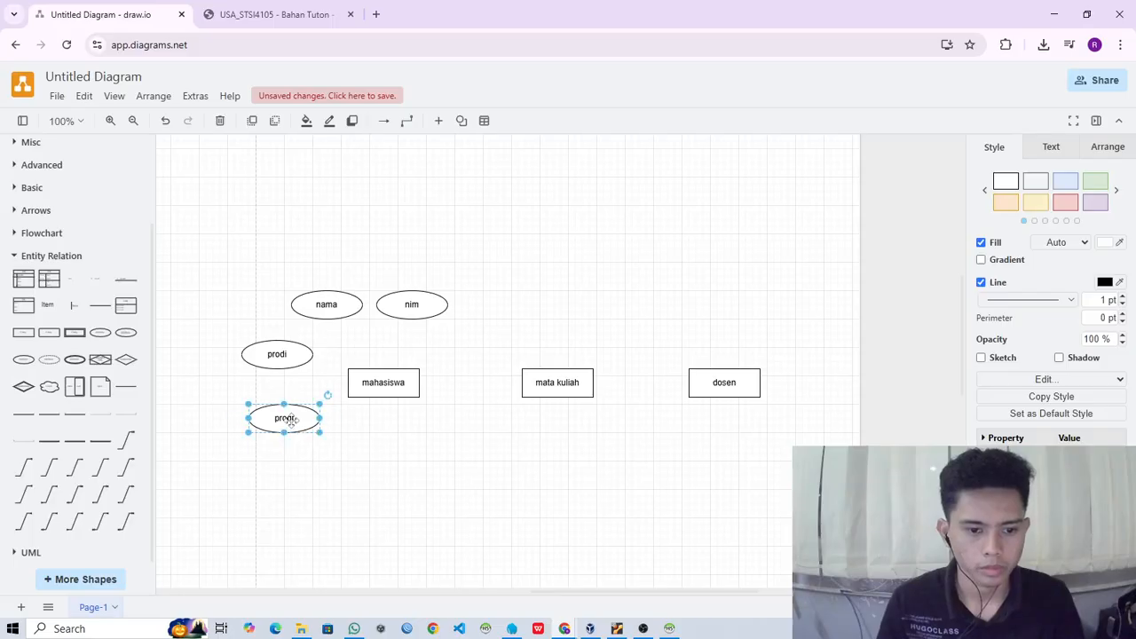
pyautogui.doubleClick(292, 421)
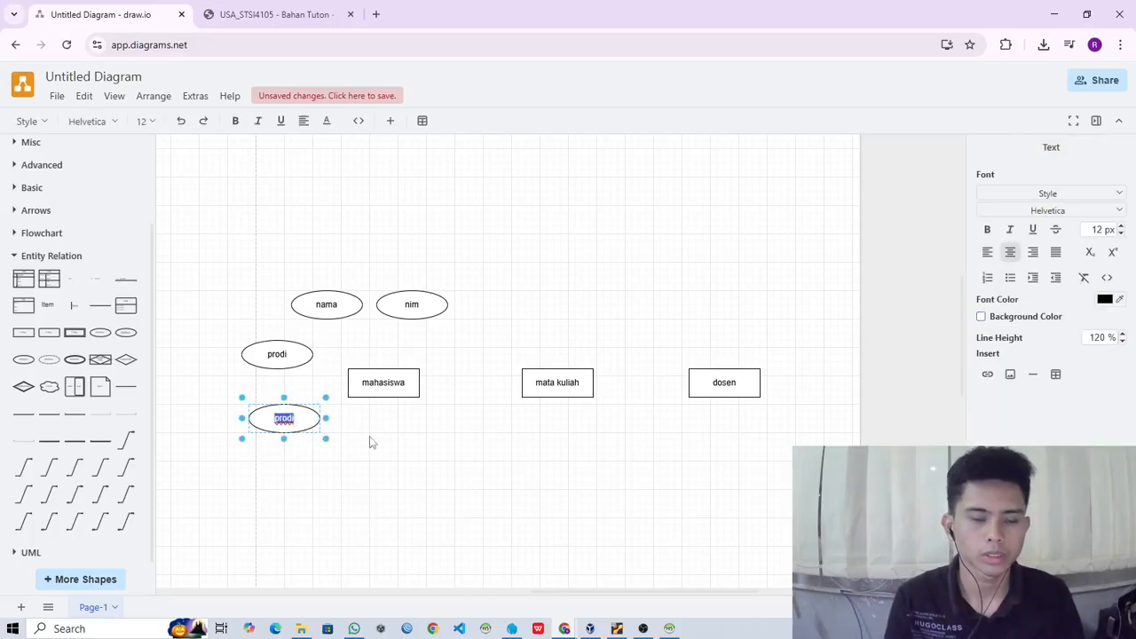
pyautogui.write('id')
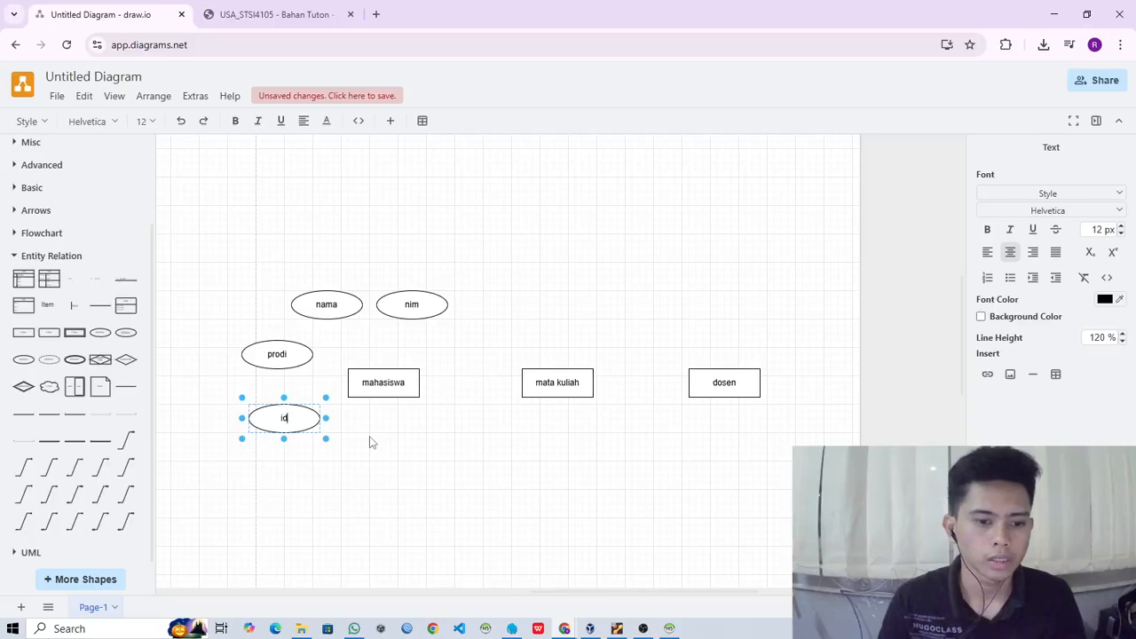
pyautogui.click(371, 443)
pyautogui.moveTo(402, 383); pyautogui.dragTo(402, 375)
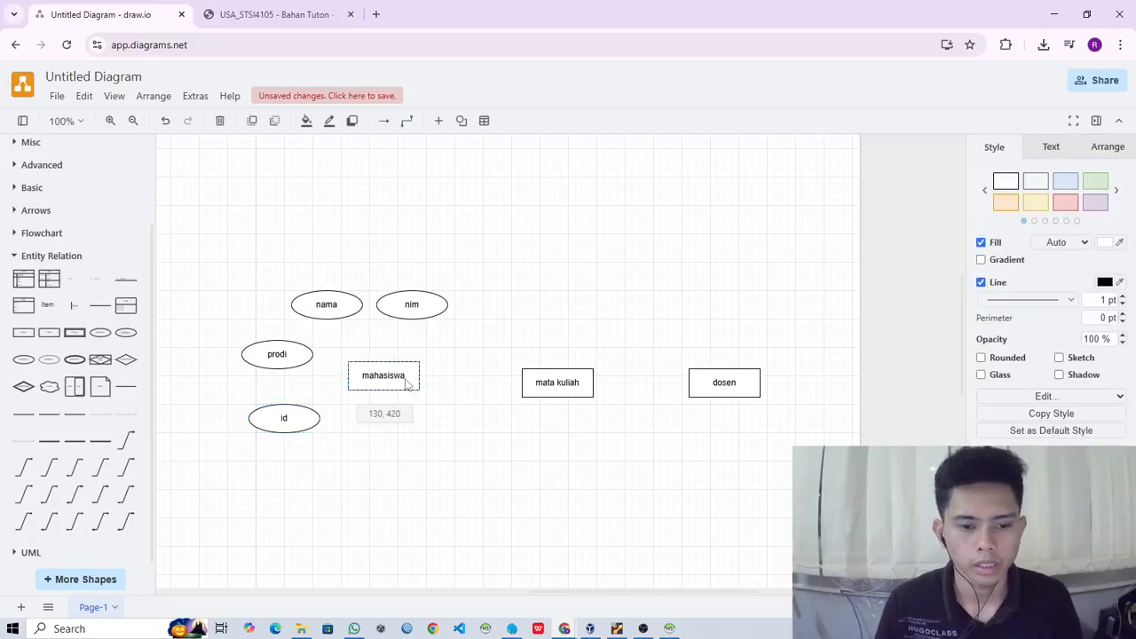
# - Try to link the prodi attribute to the mahasiswa entity with a plain Entity Relation line
pyautogui.click(128, 392)
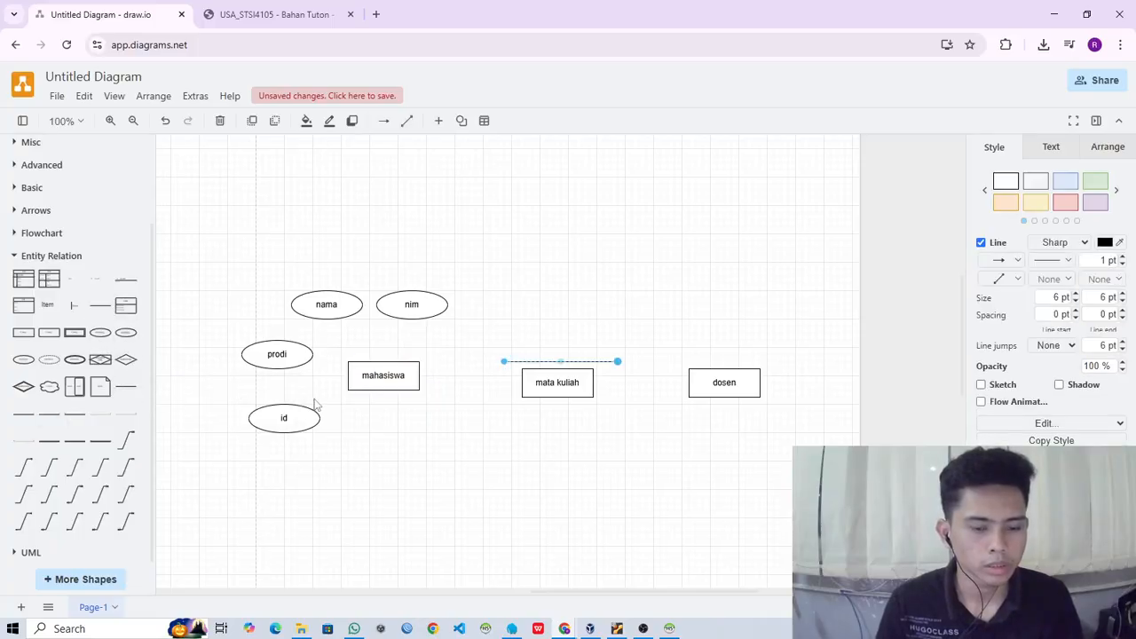
pyautogui.moveTo(349, 371); pyautogui.dragTo(313, 354)
pyautogui.hotkey('ctrl', 'z')
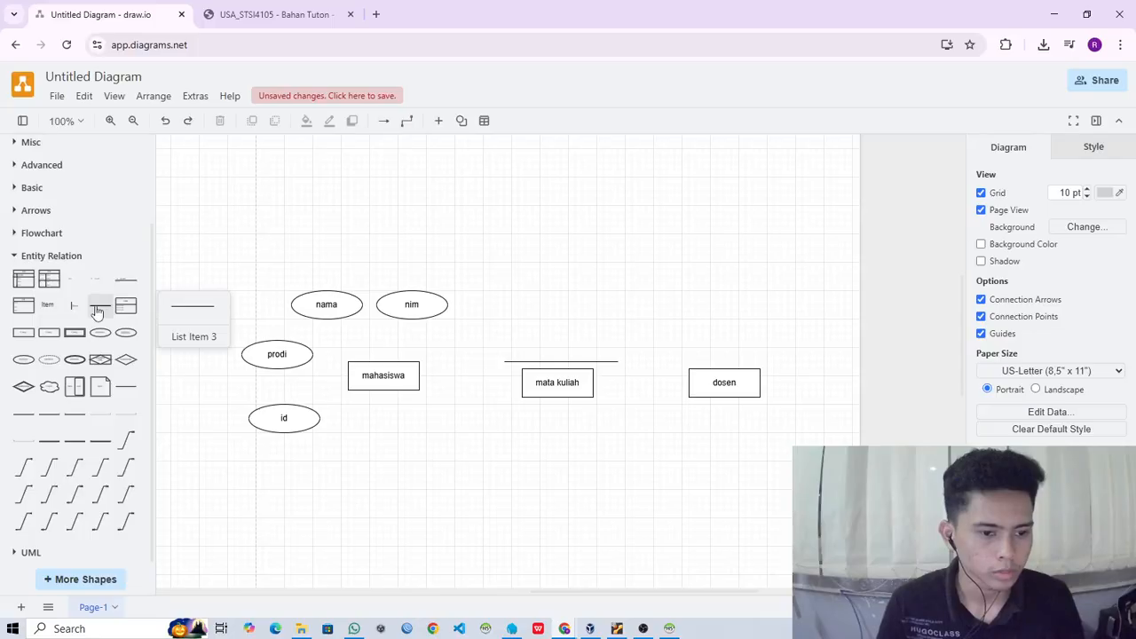
# - Try to connect the prodi attribute to the mahasiswa entity with a relation line ending in 1, and delete that line
pyautogui.click(25, 418)
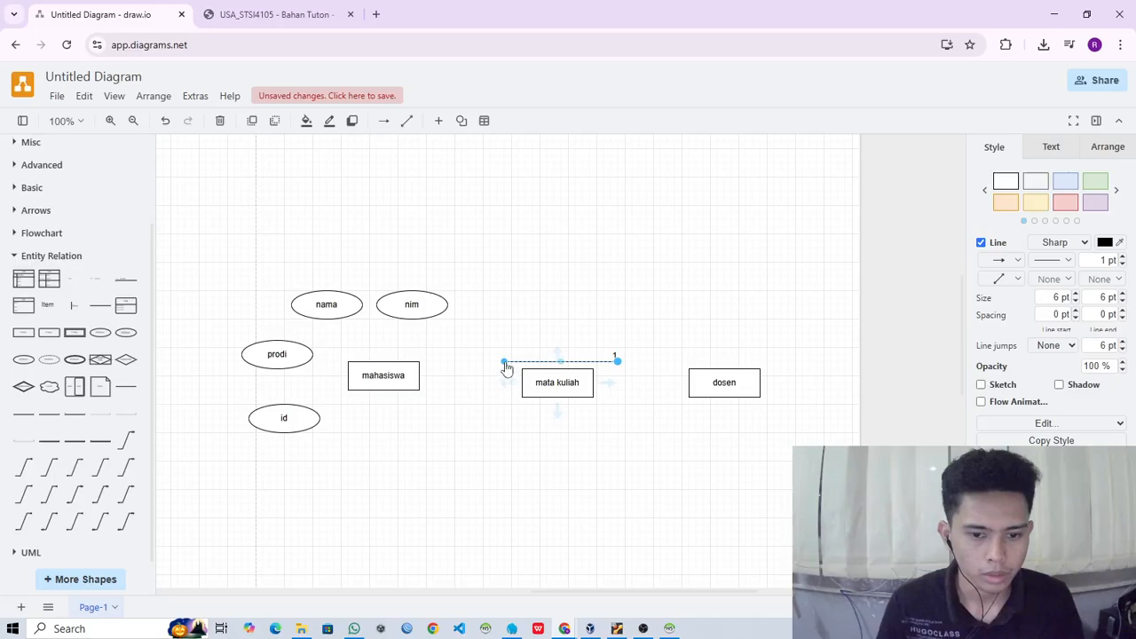
pyautogui.moveTo(505, 364); pyautogui.dragTo(313, 354)
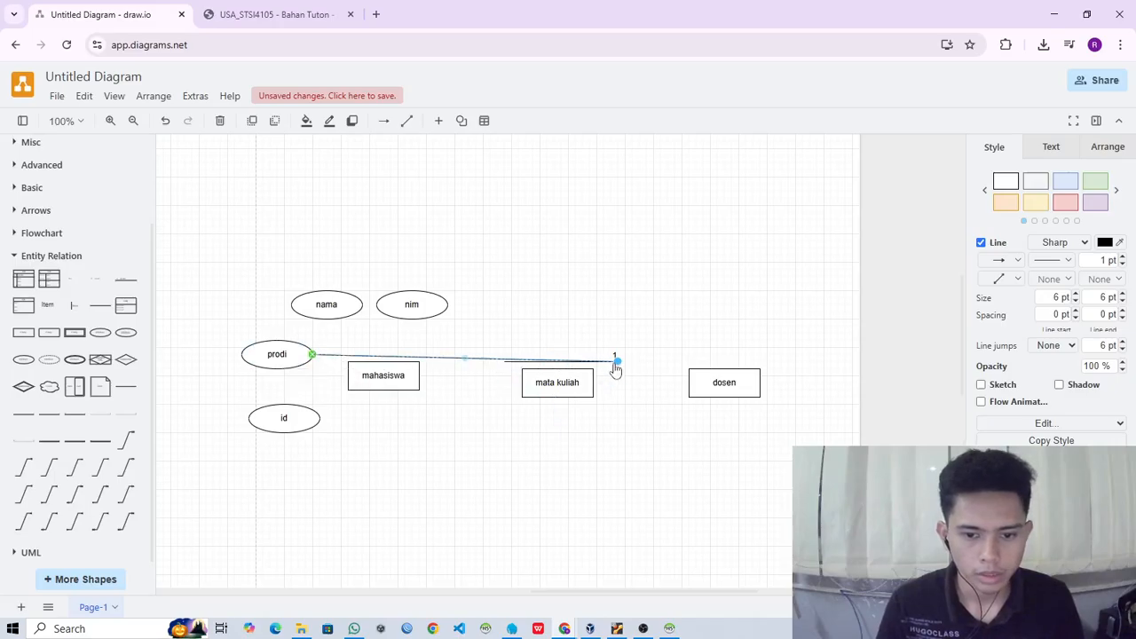
pyautogui.moveTo(616, 364); pyautogui.dragTo(378, 382)
pyautogui.click(380, 442)
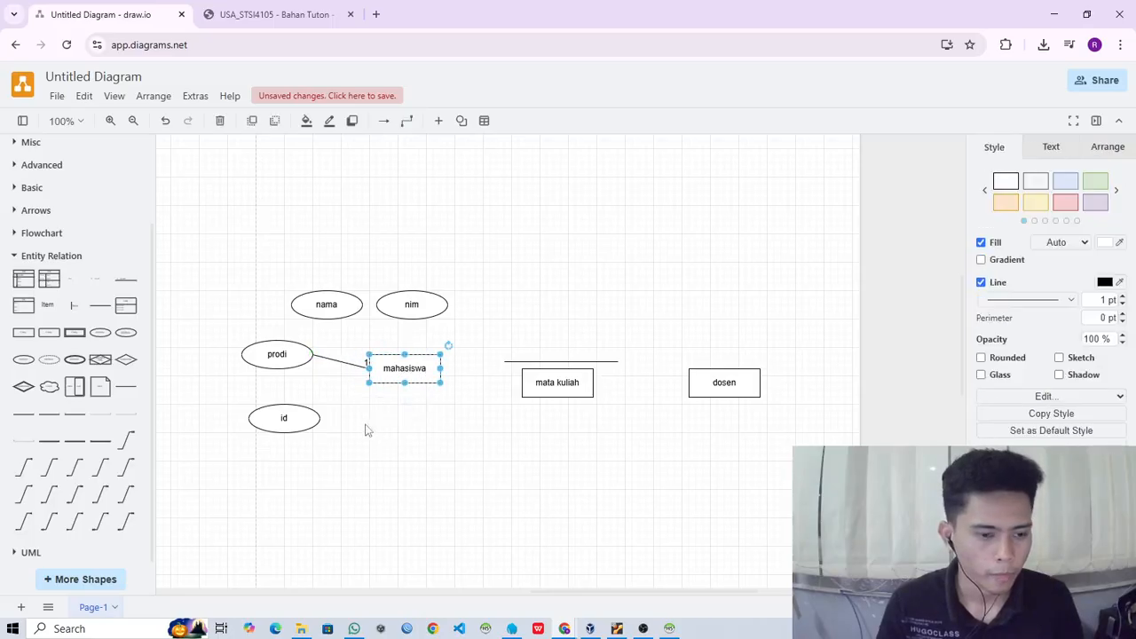
pyautogui.click(345, 362)
pyautogui.press('Delete')
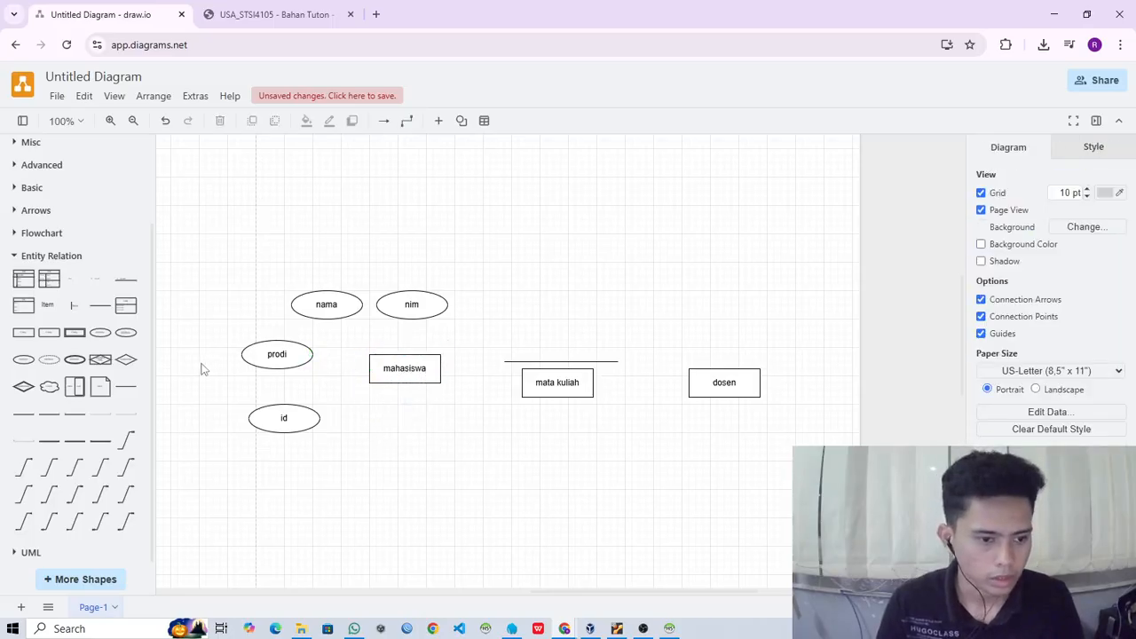
# - Connect the prodi attribute to the left side of the mahasiswa entity with a plain Line from the General shapes
pyautogui.scroll(3, 71, 275)
pyautogui.click(57, 232)
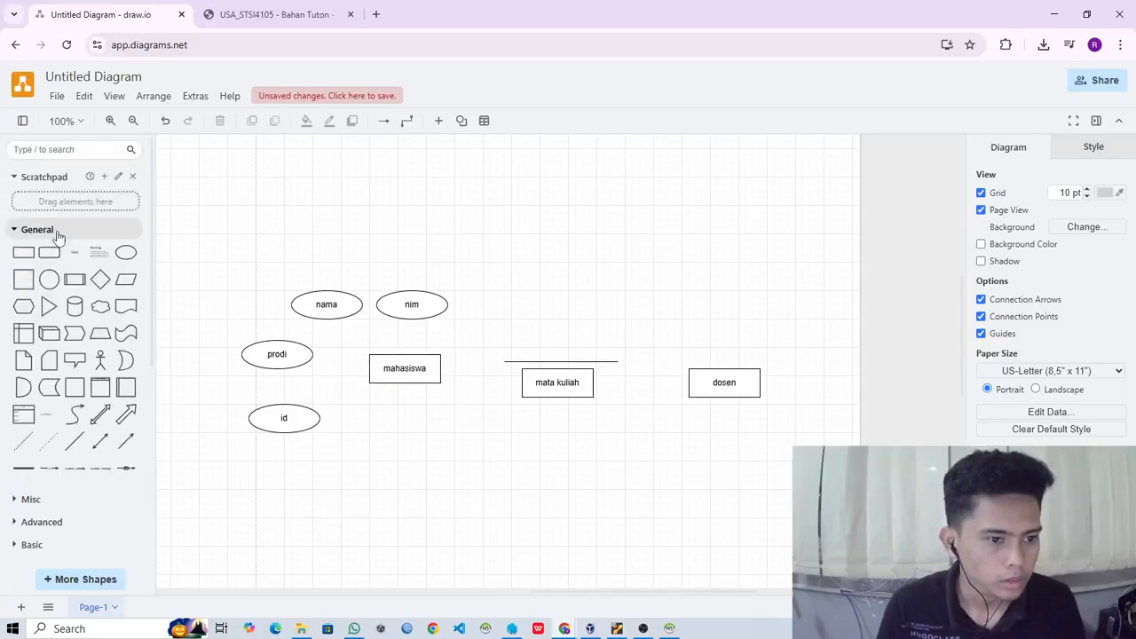
pyautogui.scroll(-1, 57, 235)
pyautogui.moveTo(78, 373)
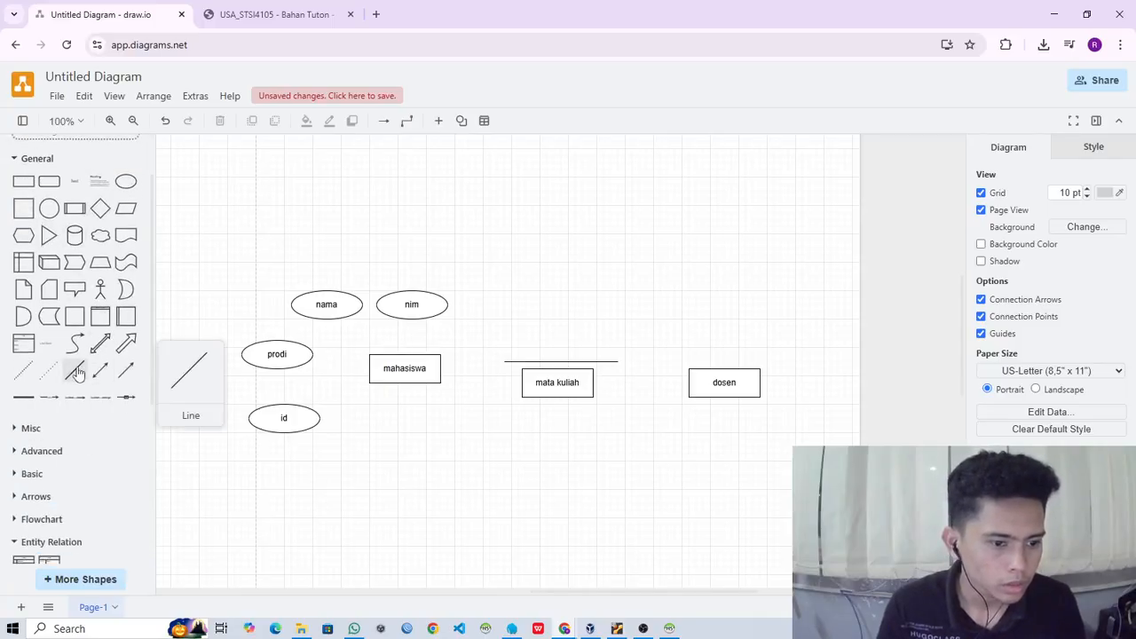
pyautogui.moveTo(77, 373); pyautogui.dragTo(313, 355)
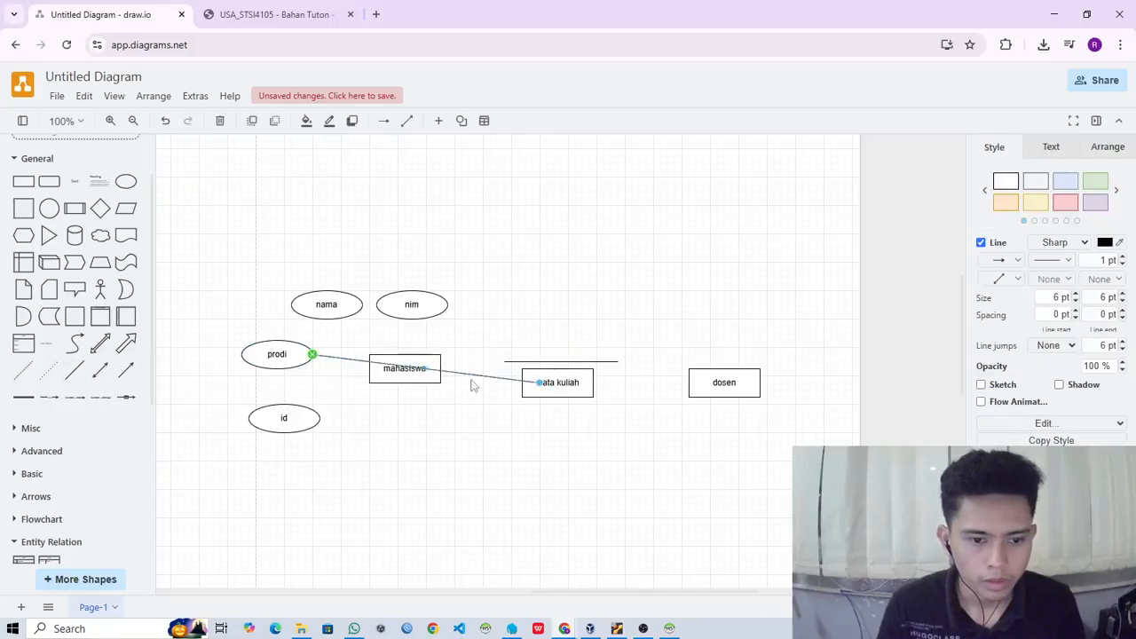
pyautogui.moveTo(539, 382); pyautogui.dragTo(371, 370)
pyautogui.click(404, 439)
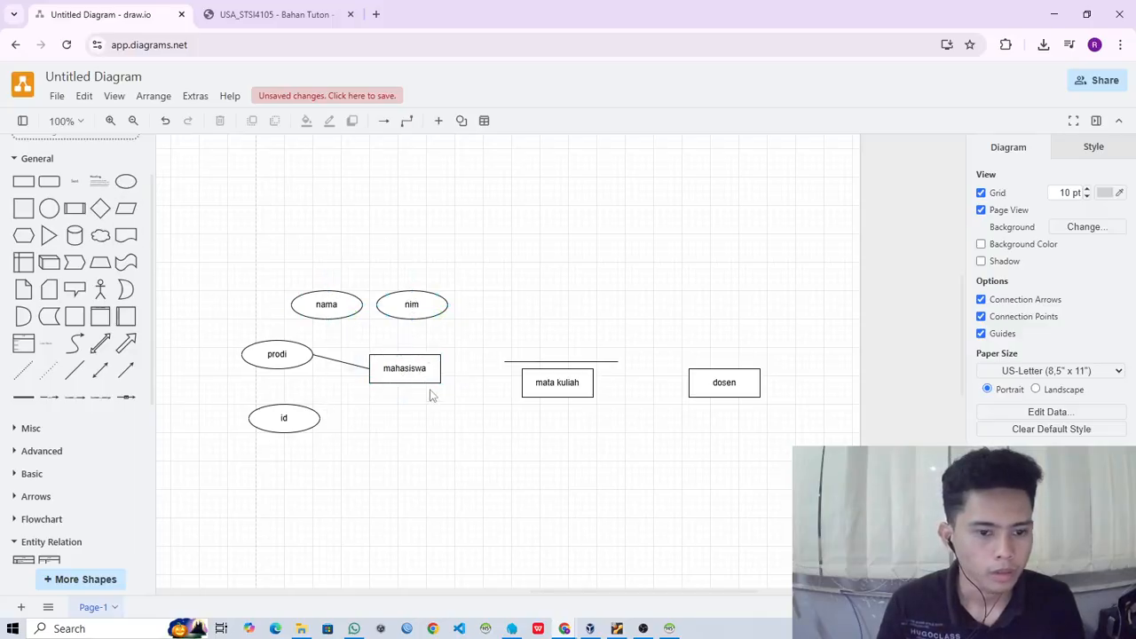
# - Connect the nama attribute to the upper left corner of the mahasiswa entity with a plain Line
pyautogui.moveTo(353, 317); pyautogui.dragTo(370, 377)
pyautogui.hotkey('ctrl', 'z')
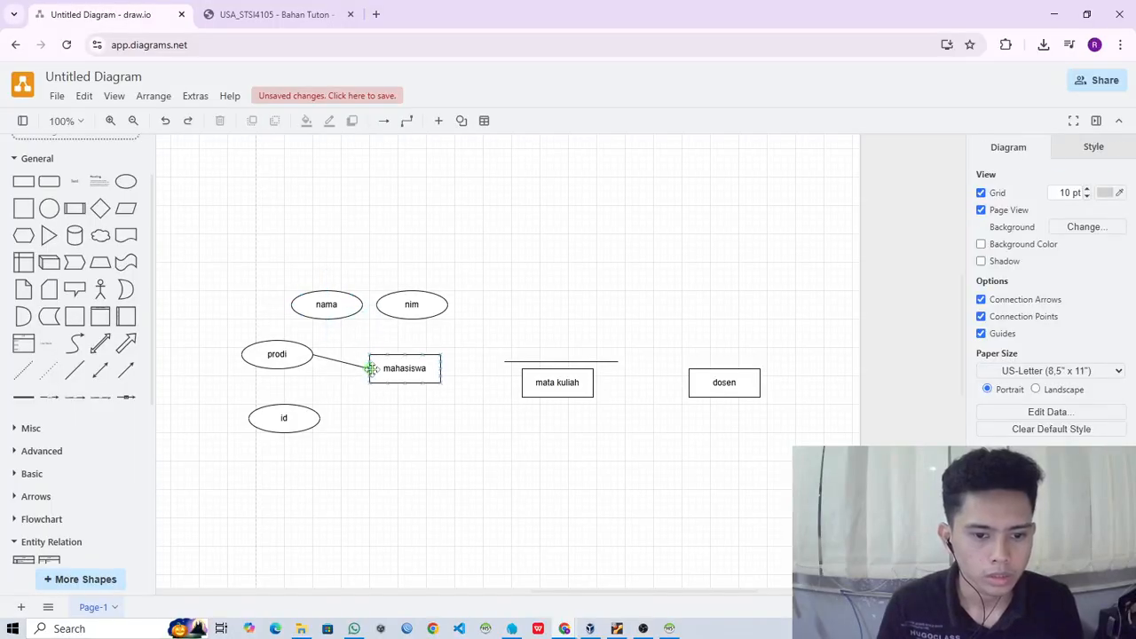
pyautogui.scroll(2, 75, 355)
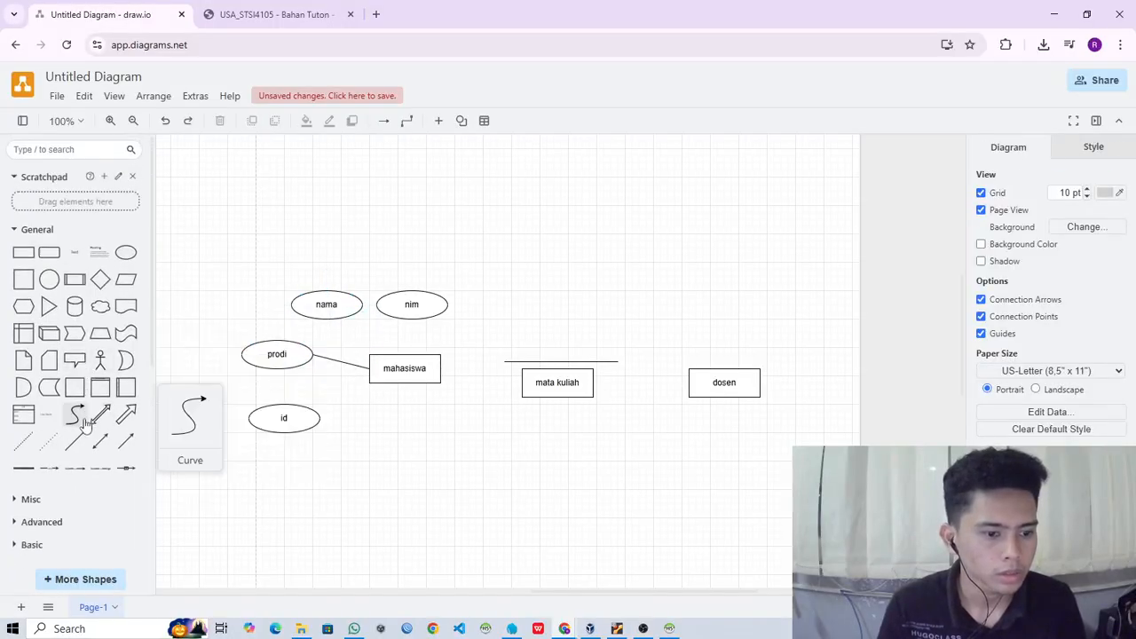
pyautogui.click(78, 446)
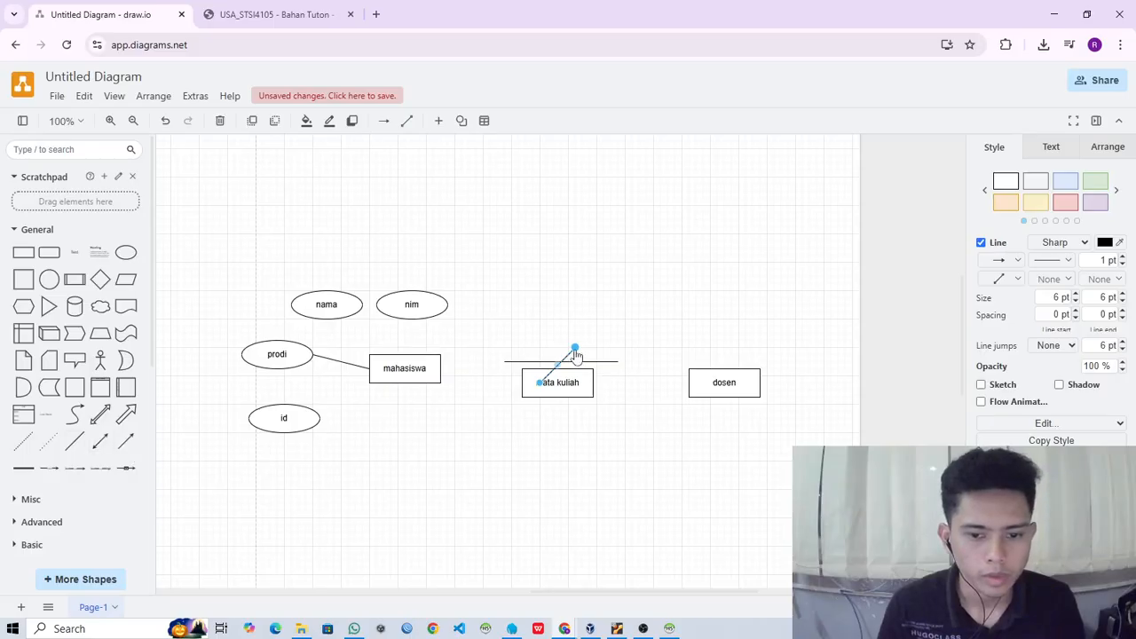
pyautogui.moveTo(575, 349); pyautogui.dragTo(360, 324)
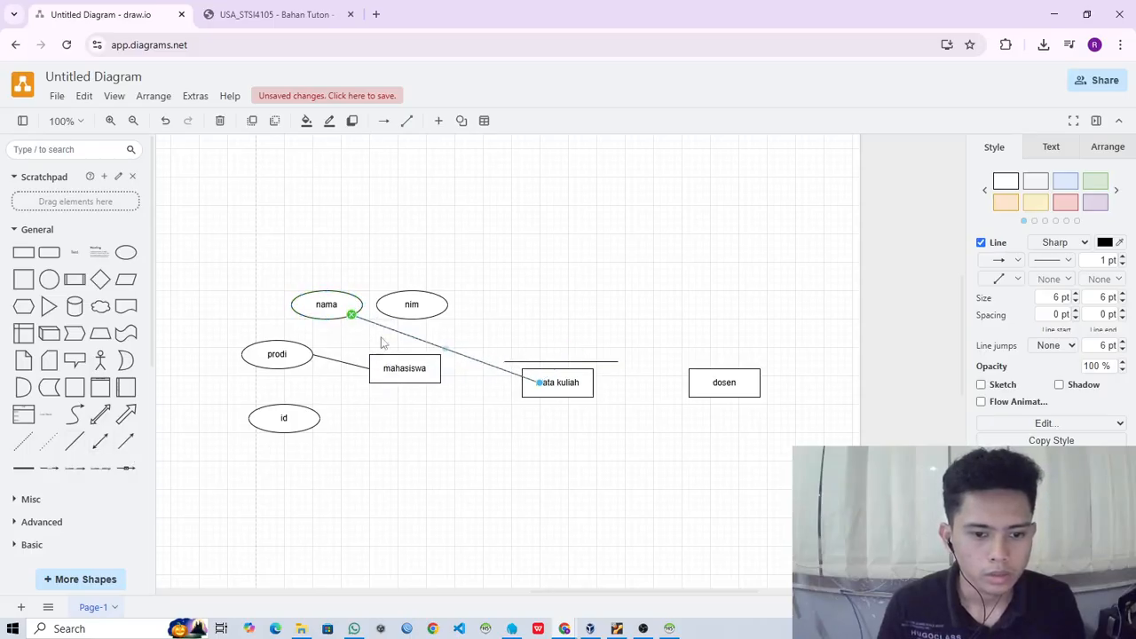
pyautogui.moveTo(540, 389); pyautogui.dragTo(369, 357)
# - Shift the nim attribute slightly right and connect the nim and id attributes to the mahasiswa entity with lines
pyautogui.moveTo(414, 307); pyautogui.dragTo(437, 306)
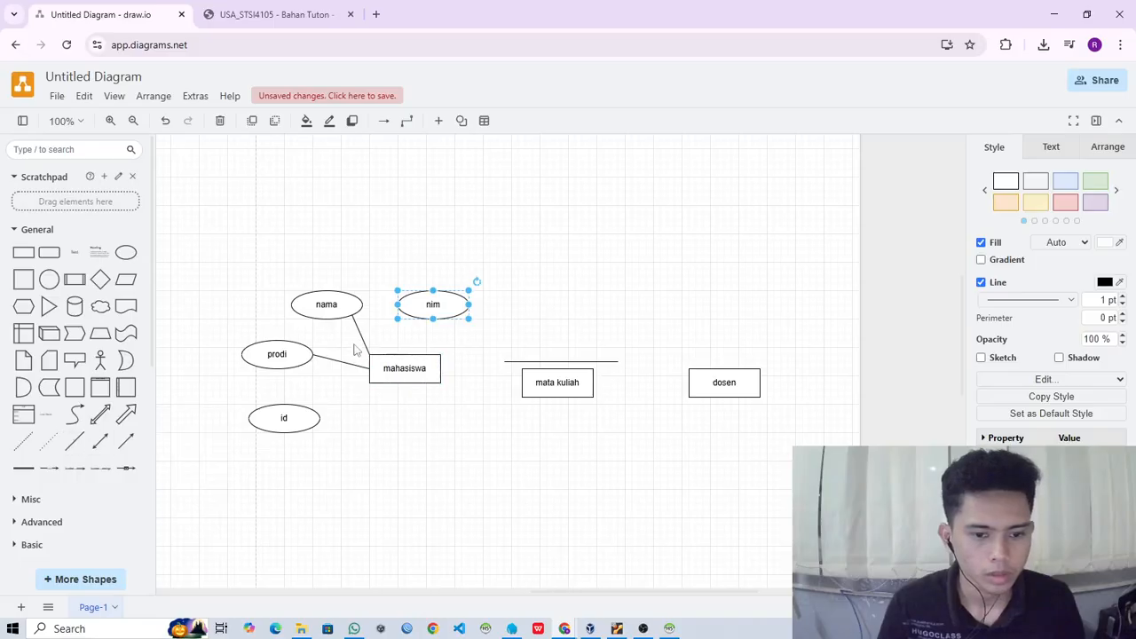
pyautogui.click(355, 325)
pyautogui.click(357, 330)
pyautogui.moveTo(370, 343); pyautogui.dragTo(398, 313)
pyautogui.moveTo(380, 373)
pyautogui.mouseDown()
pyautogui.moveTo(395, 355)
pyautogui.moveTo(368, 435)
pyautogui.moveTo(321, 475)
pyautogui.moveTo(321, 418)
pyautogui.moveTo(370, 382)
pyautogui.mouseUp()
pyautogui.hotkey('ctrl', 'v')
pyautogui.click(414, 438)
# - Delete the stray horizontal line above the mata kuliah entity and shift the mata kuliah and dosen entities slightly right
pyautogui.click(584, 364)
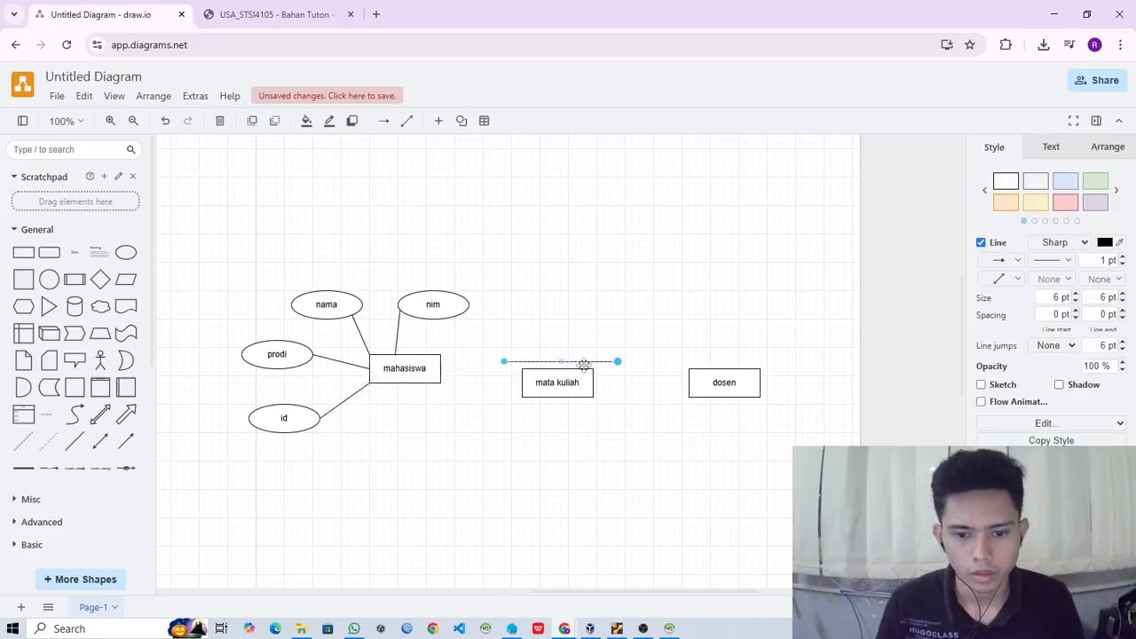
pyautogui.moveTo(584, 364); pyautogui.dragTo(584, 314)
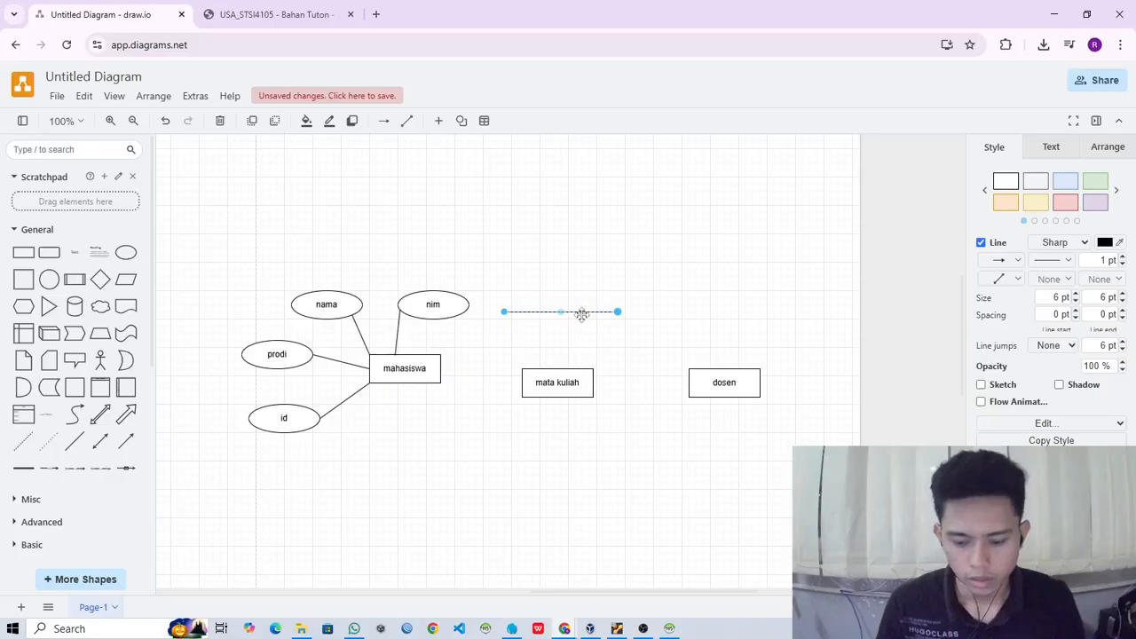
pyautogui.press('Delete')
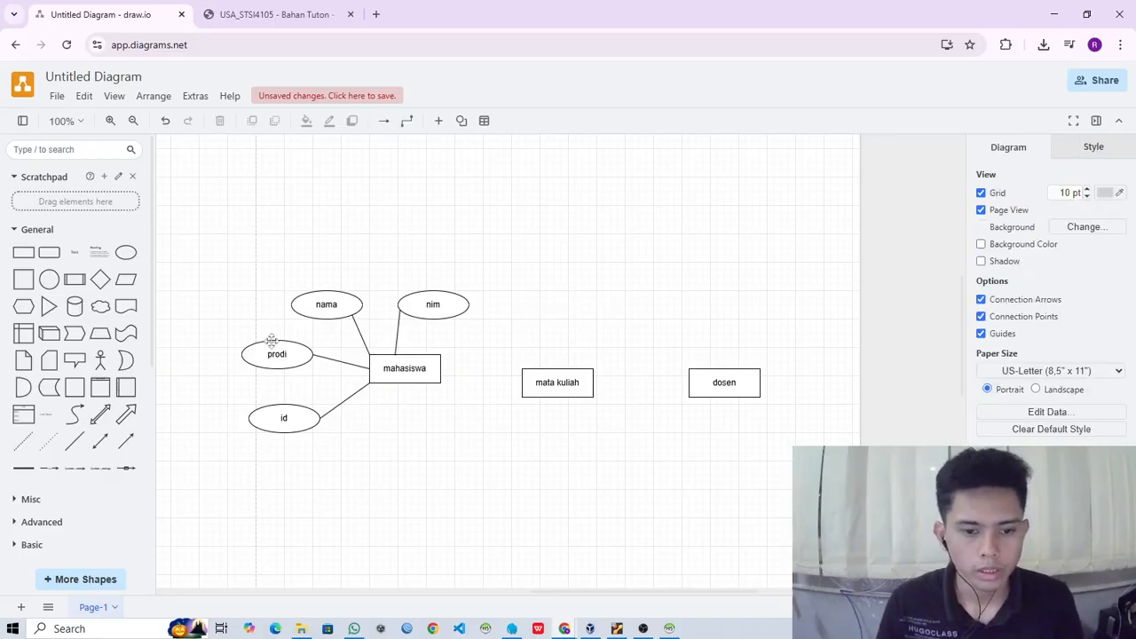
pyautogui.moveTo(580, 380); pyautogui.dragTo(587, 381)
pyautogui.moveTo(747, 389); pyautogui.dragTo(775, 382)
# - Duplicate the nim attribute to just above and left of the mata kuliah entity and label the copy kode matkul
pyautogui.click(430, 303)
pyautogui.moveTo(429, 304); pyautogui.dragTo(550, 319)
pyautogui.doubleClick(553, 320)
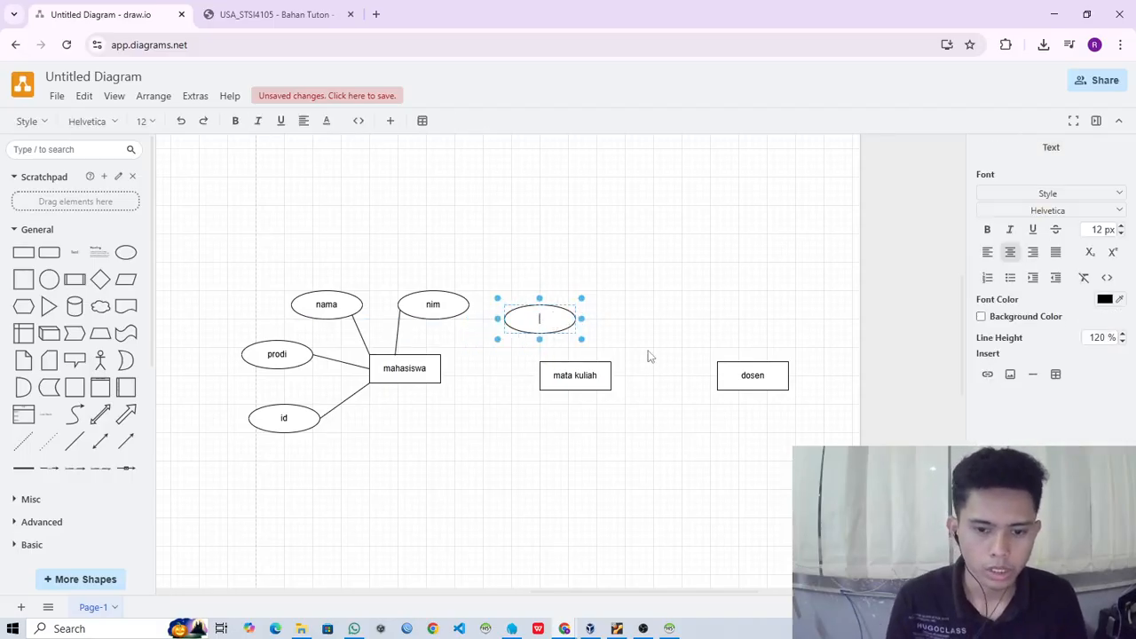
pyautogui.write('kode mata')
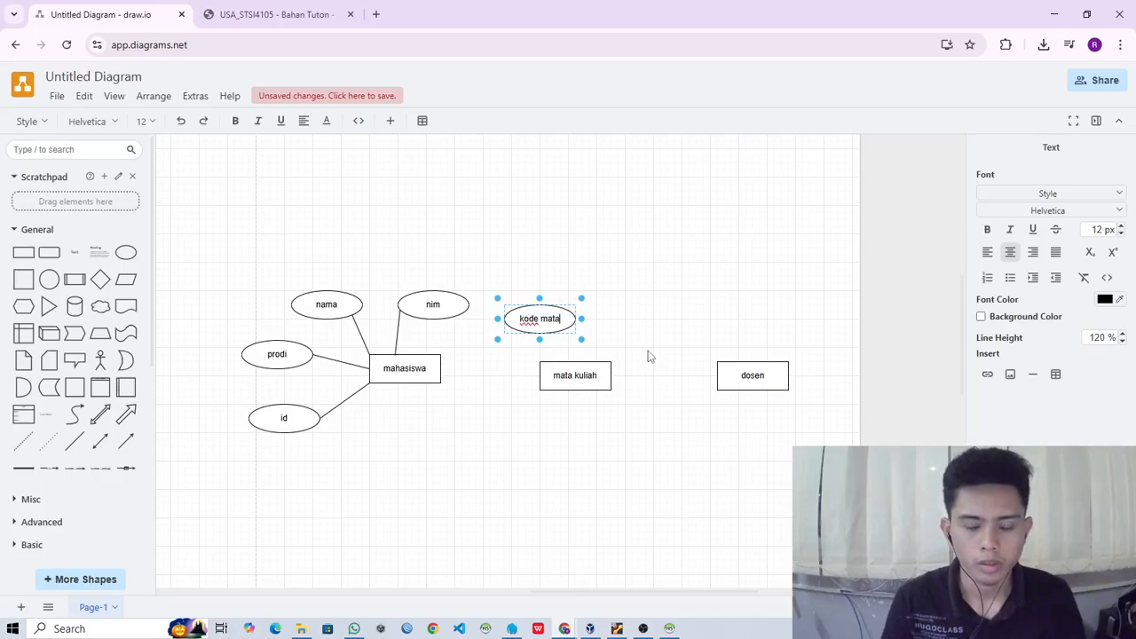
pyautogui.press('BackSpace')
pyautogui.write('kul')
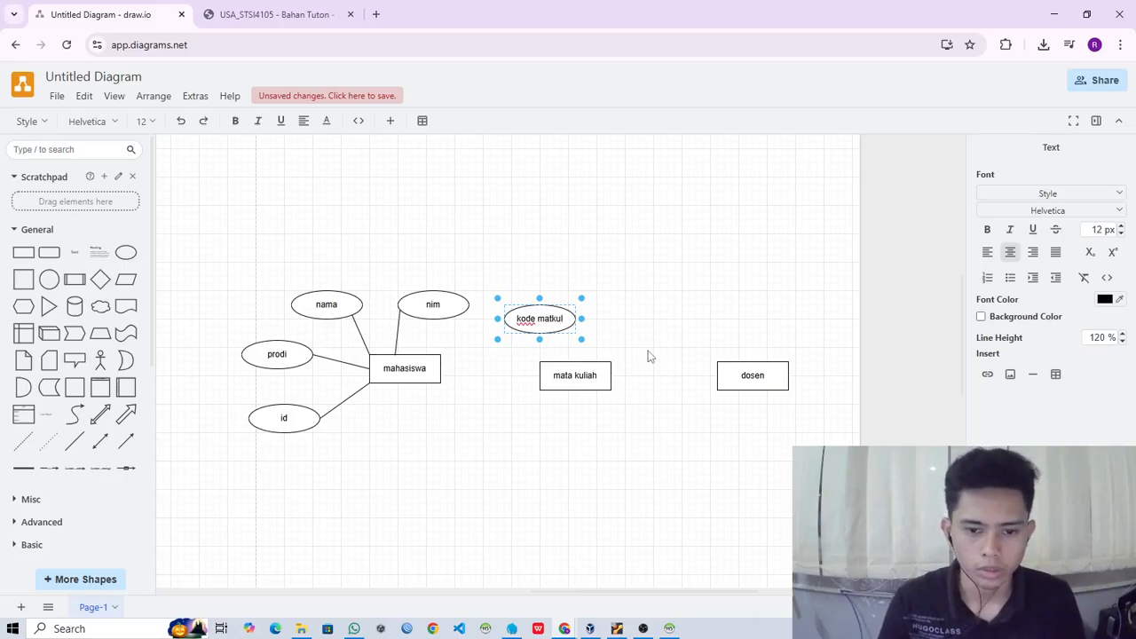
pyautogui.click(648, 355)
# - Duplicate the kode matkul attribute to its right, above the mata kuliah entity, and label the copy nama
pyautogui.click(532, 318)
pyautogui.moveTo(532, 318); pyautogui.dragTo(635, 320)
pyautogui.doubleClick(635, 317)
pyautogui.write('nama')
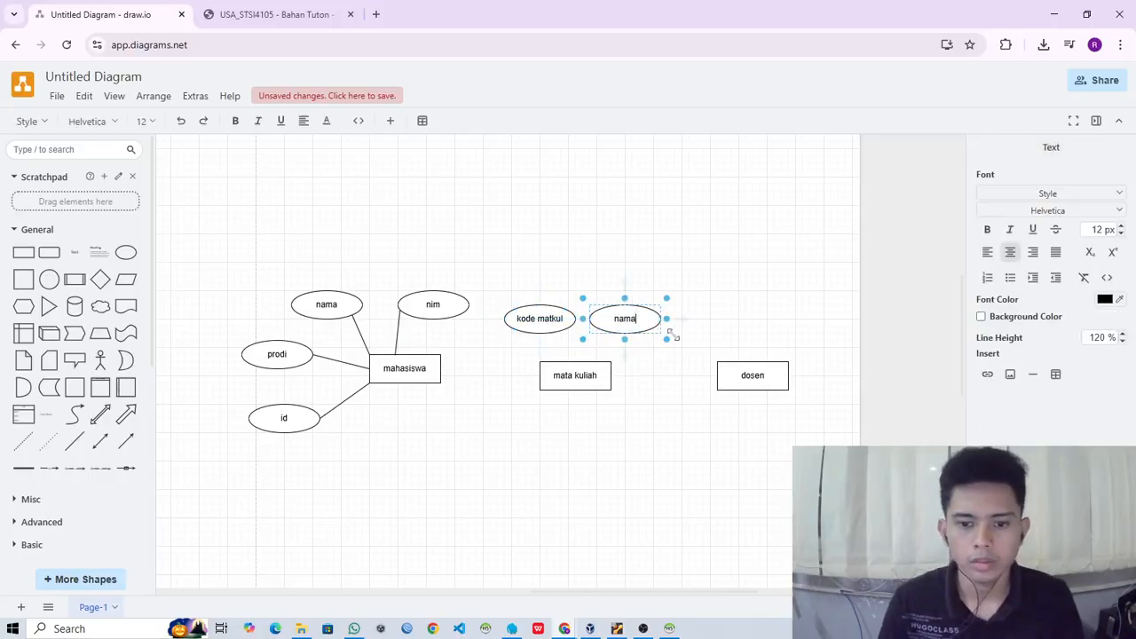
pyautogui.click(644, 343)
# - Duplicate mata kuliah's nama attribute, label the copy sks and place it below the mata kuliah entity, shifting the dosen entity further right
pyautogui.click(627, 318)
pyautogui.moveTo(627, 318); pyautogui.dragTo(671, 398)
pyautogui.doubleClick(667, 375)
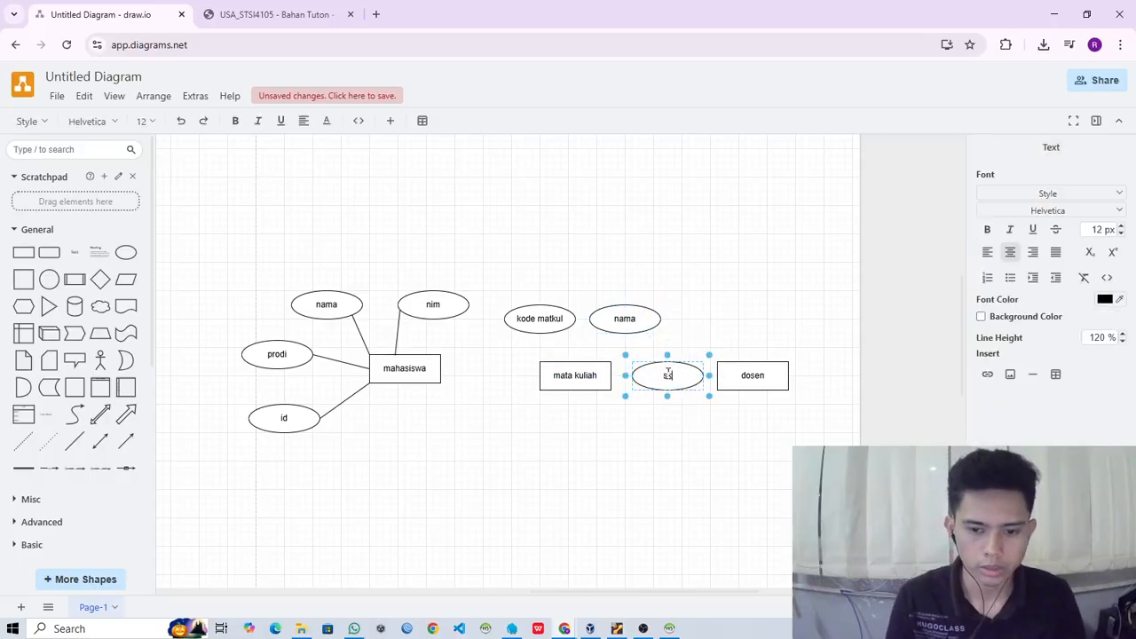
pyautogui.click(644, 488)
pyautogui.moveTo(751, 376); pyautogui.dragTo(808, 384)
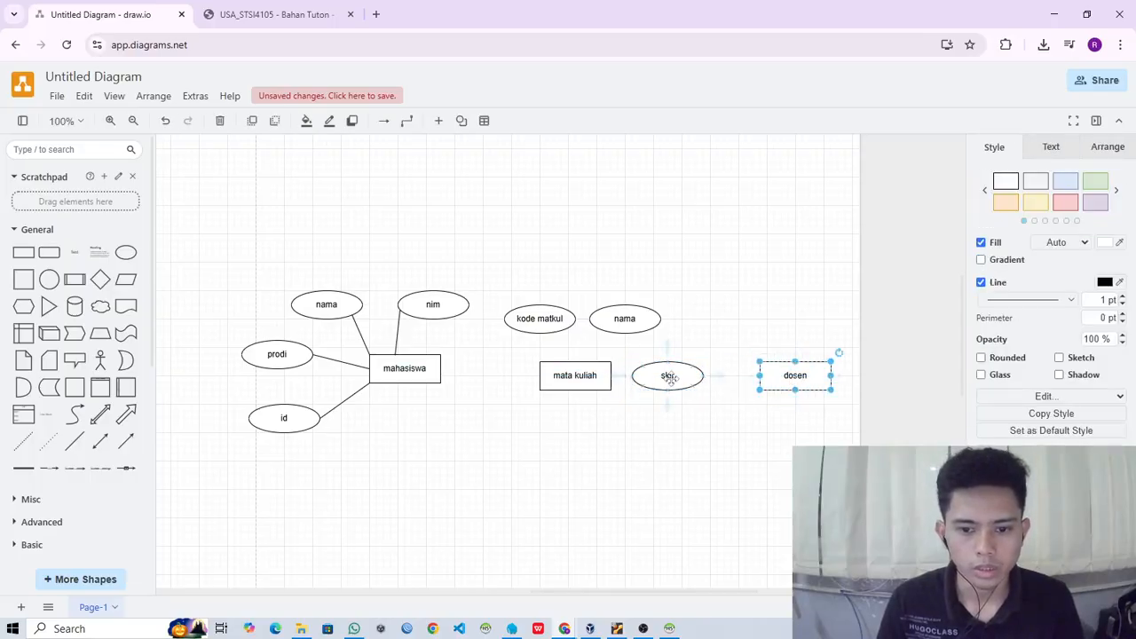
pyautogui.moveTo(670, 376); pyautogui.dragTo(587, 456)
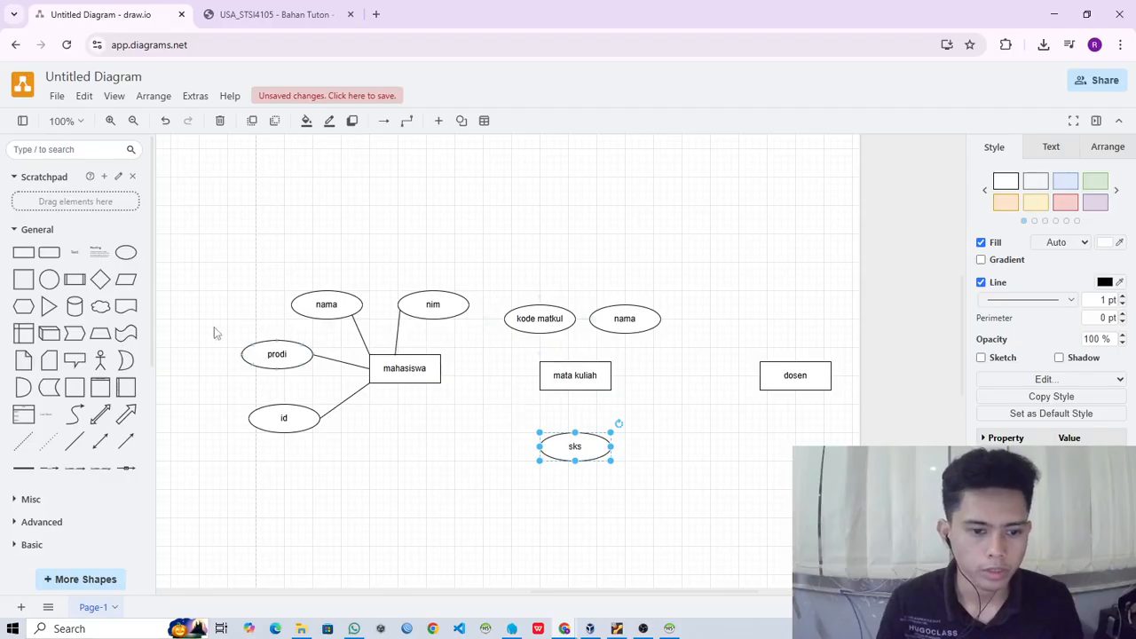
# - Connect the kode matkul, nama and sks attributes to the mata kuliah entity with plain lines
pyautogui.click(75, 441)
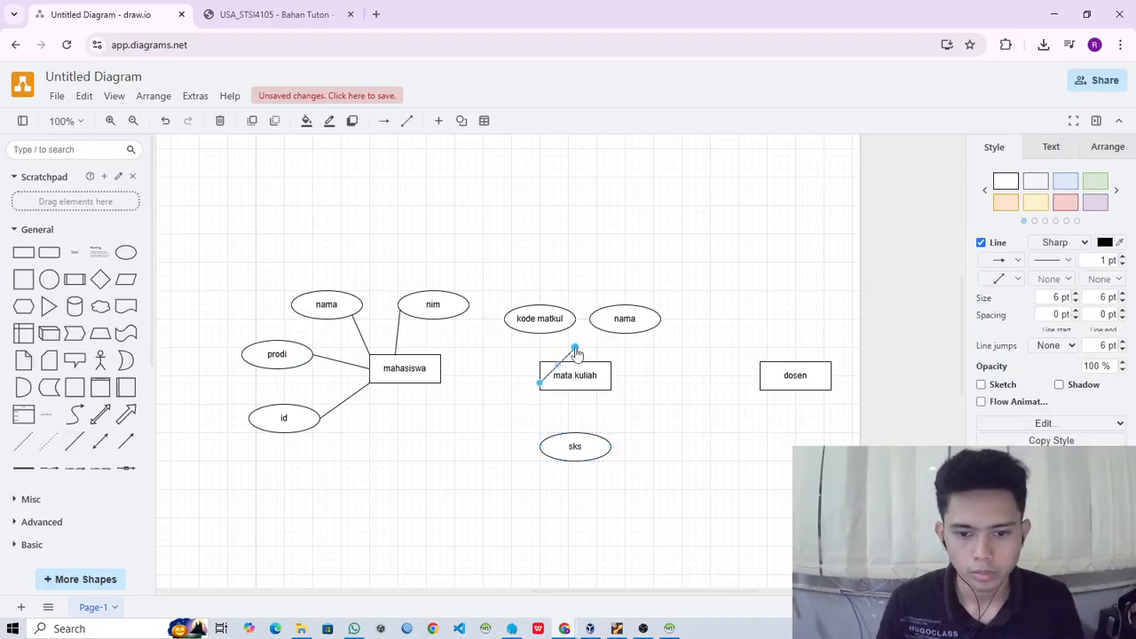
pyautogui.moveTo(575, 349); pyautogui.dragTo(611, 335)
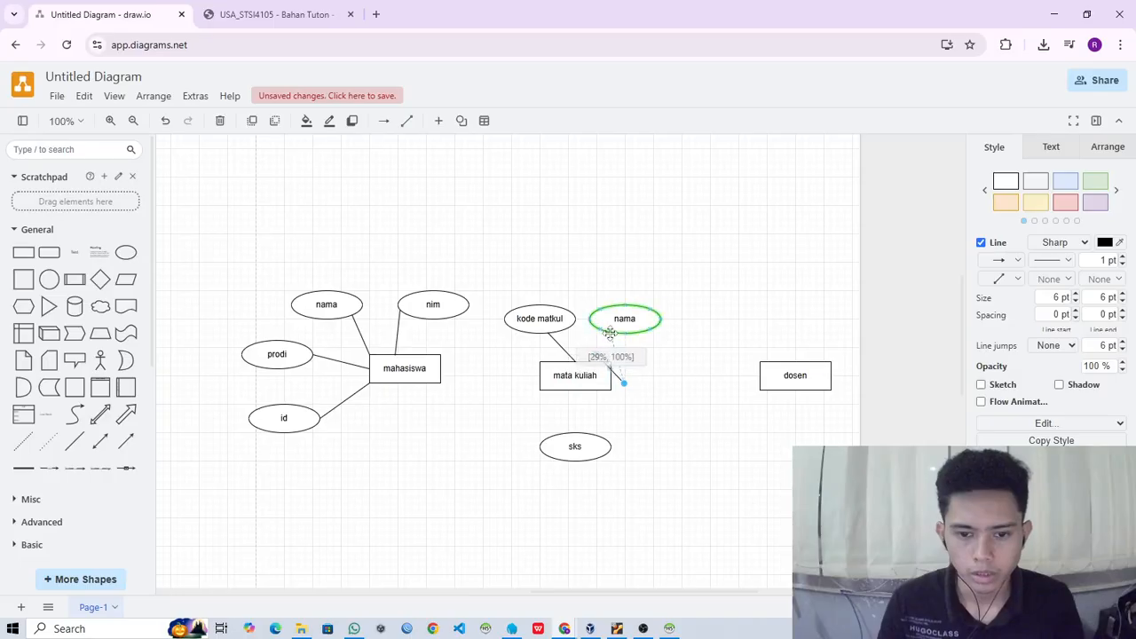
pyautogui.moveTo(609, 376); pyautogui.dragTo(608, 364)
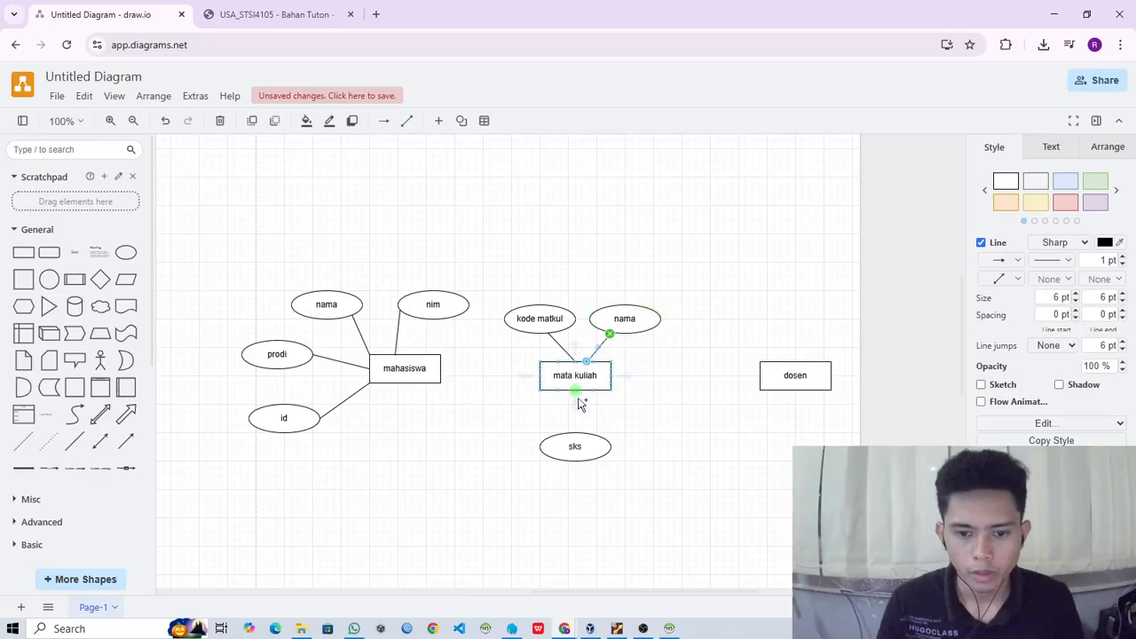
pyautogui.moveTo(577, 400)
pyautogui.mouseDown()
pyautogui.moveTo(618, 398)
pyautogui.moveTo(591, 403)
pyautogui.moveTo(586, 392)
pyautogui.mouseUp()
pyautogui.moveTo(604, 438); pyautogui.dragTo(586, 439)
pyautogui.click(689, 402)
# - Shift the dosen entity slightly left, duplicate the nama attribute to its upper right and label the copy id
pyautogui.moveTo(801, 376)
pyautogui.mouseDown()
pyautogui.moveTo(758, 375)
pyautogui.moveTo(779, 382)
pyautogui.mouseUp()
pyautogui.moveTo(649, 311); pyautogui.dragTo(825, 311)
pyautogui.doubleClick(803, 306)
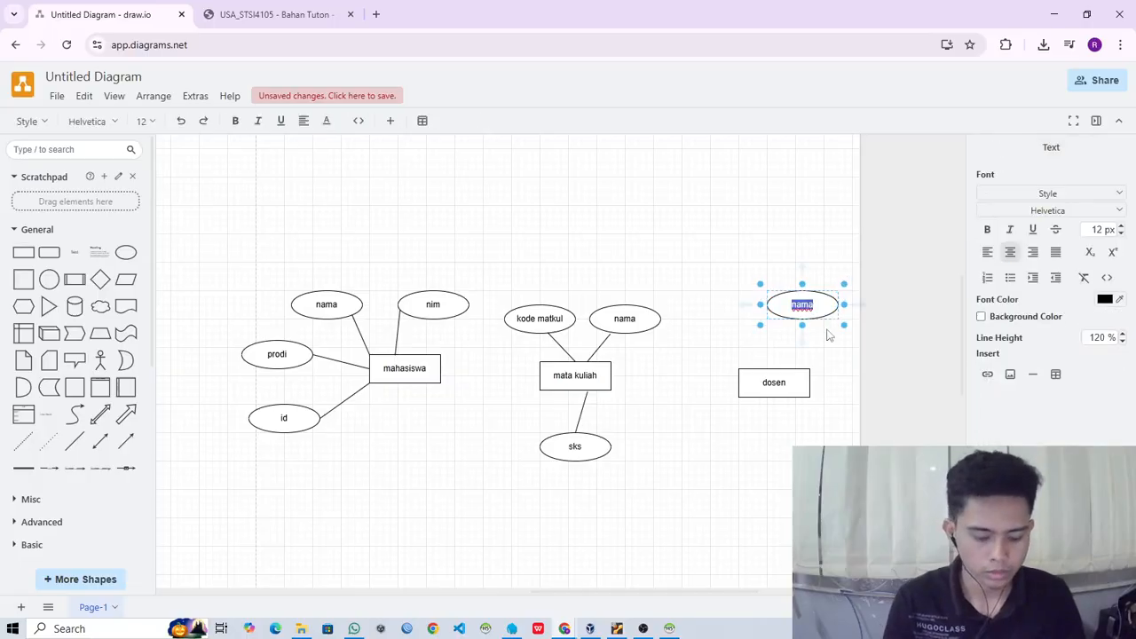
pyautogui.click(829, 302)
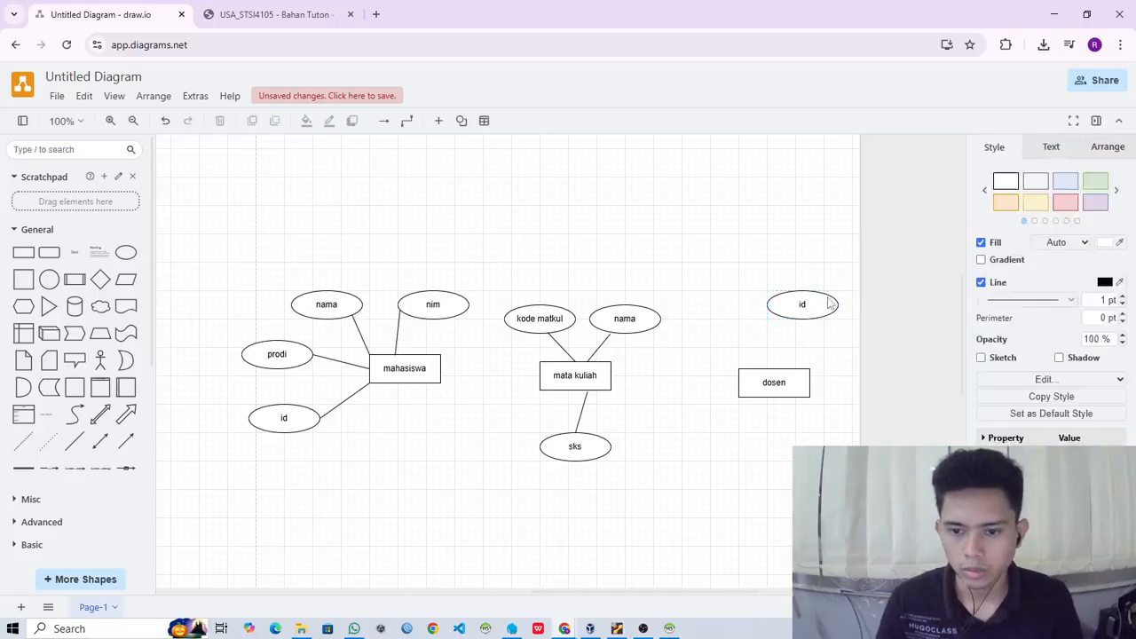
# - Duplicate dosen's id attribute to its left, above the dosen entity, and label the copy nama
pyautogui.moveTo(817, 300); pyautogui.dragTo(732, 306)
pyautogui.doubleClick(732, 306)
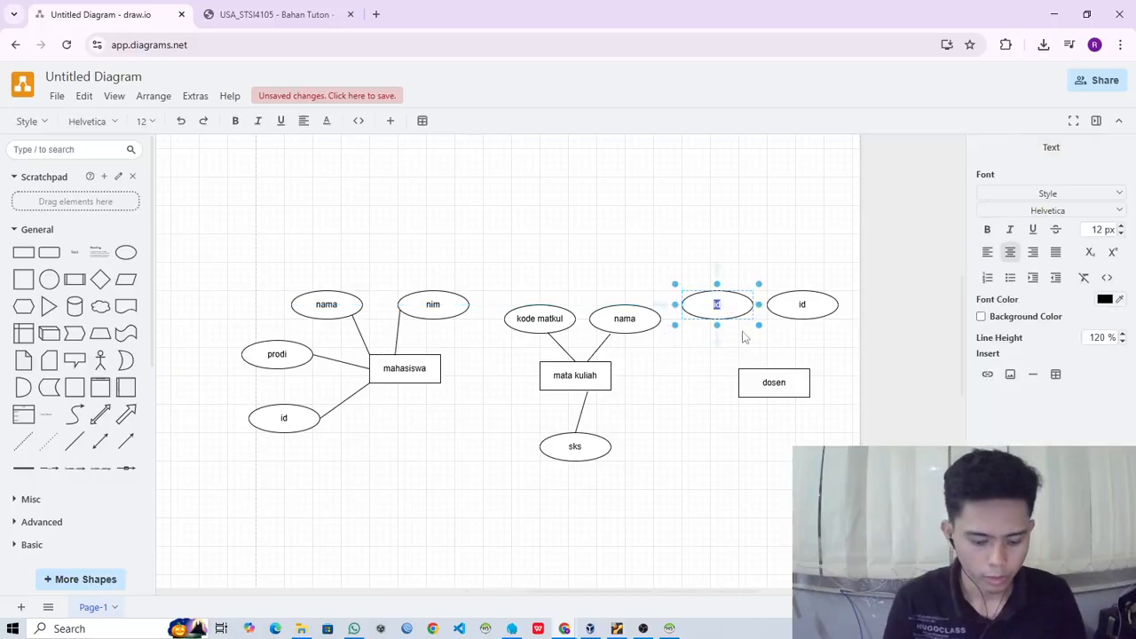
pyautogui.click(892, 371)
# - Duplicate dosen's nama attribute to the right of the dosen entity, label the copy prodi, and nudge it slightly upward
pyautogui.click(735, 312)
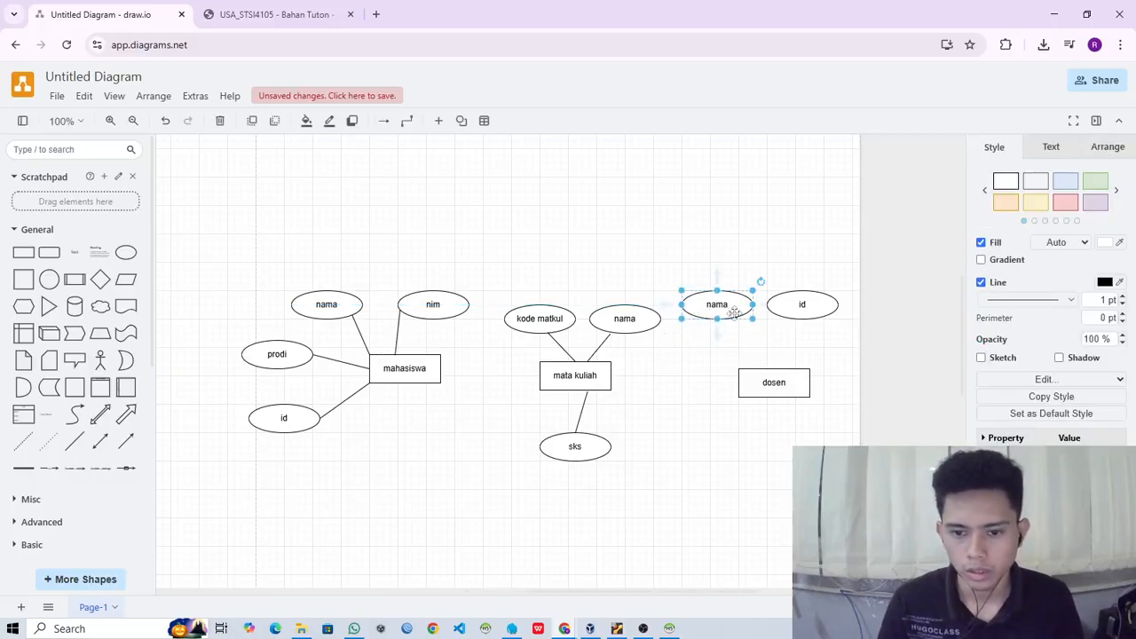
pyautogui.moveTo(754, 321); pyautogui.dragTo(884, 365)
pyautogui.doubleClick(875, 371)
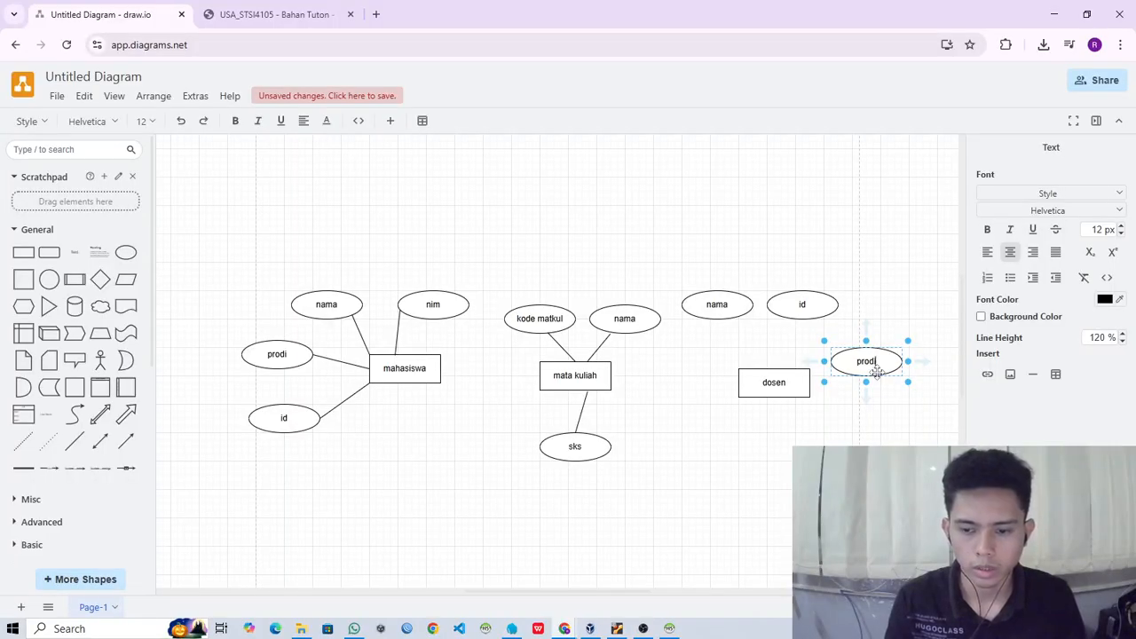
pyautogui.press('Escape')
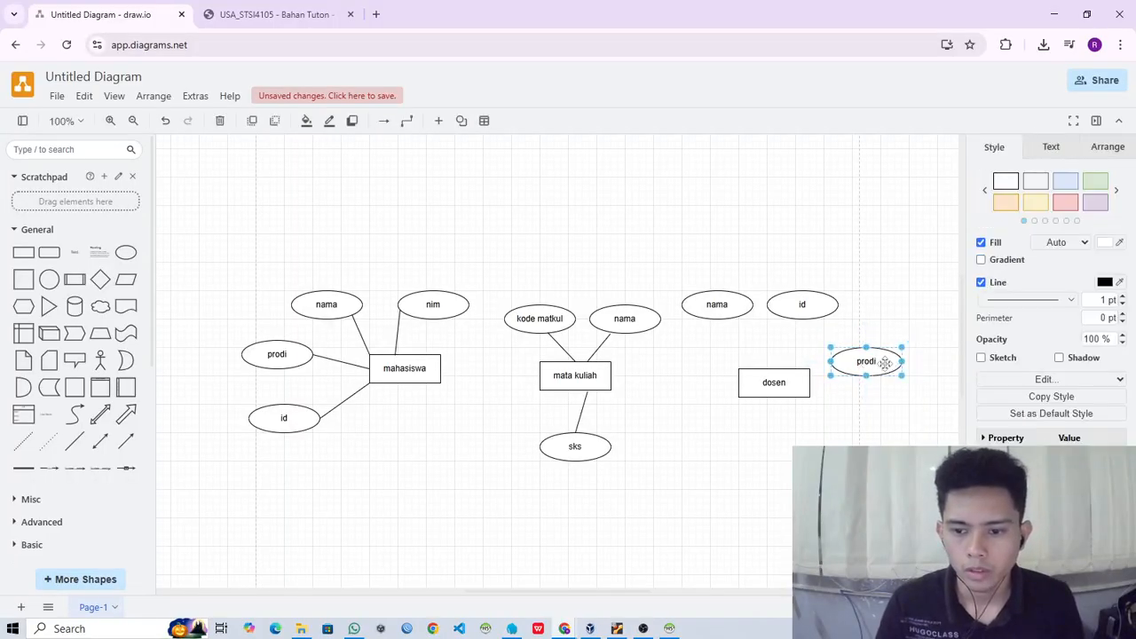
pyautogui.moveTo(881, 362); pyautogui.dragTo(877, 347)
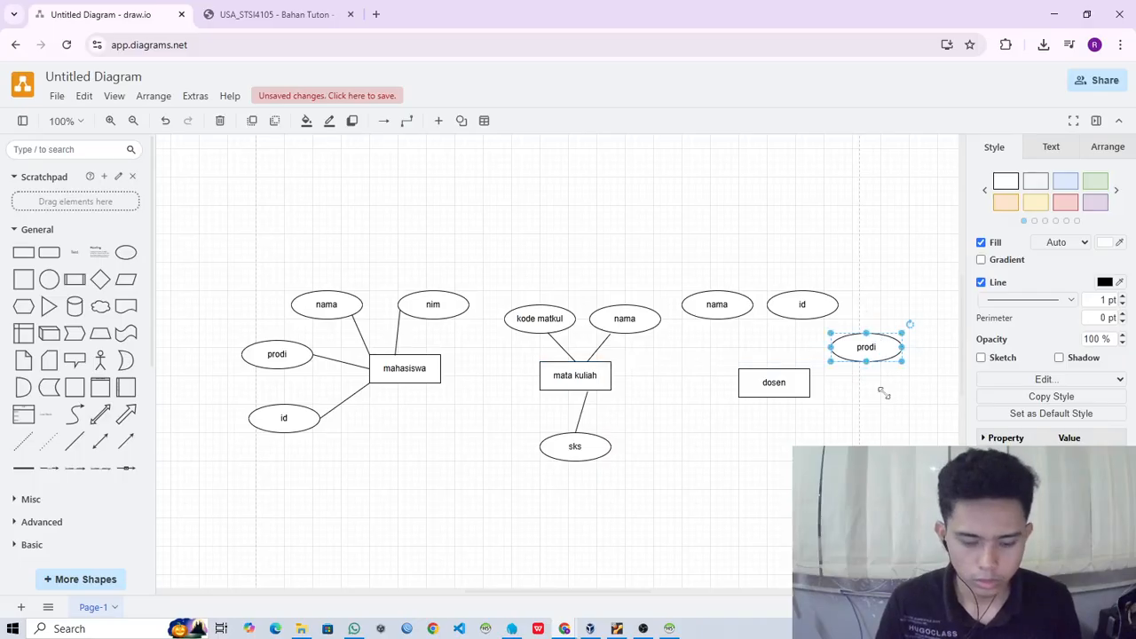
# - Duplicate dosen's prodi attribute below the original, label the copy nidn, and place it beside the dosen entity's lower right
pyautogui.hotkey('ctrl', 'c')
pyautogui.hotkey('ctrl', 'v')
pyautogui.moveTo(940, 405); pyautogui.dragTo(874, 440)
pyautogui.doubleClick(874, 440)
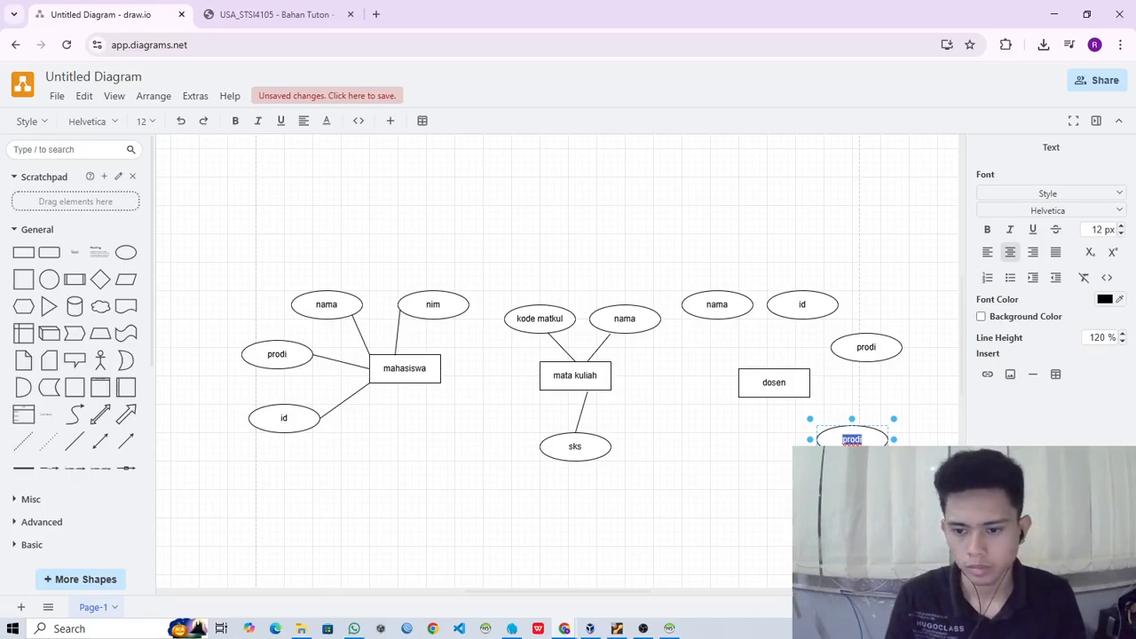
pyautogui.write('nidn')
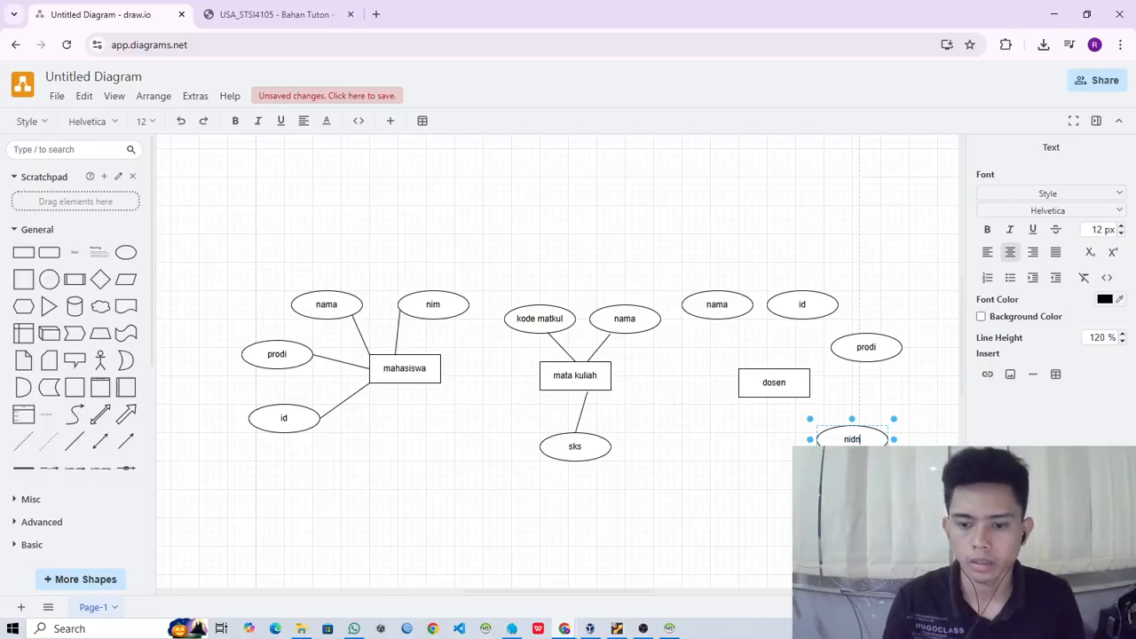
pyautogui.click(874, 436)
pyautogui.moveTo(875, 436); pyautogui.dragTo(882, 402)
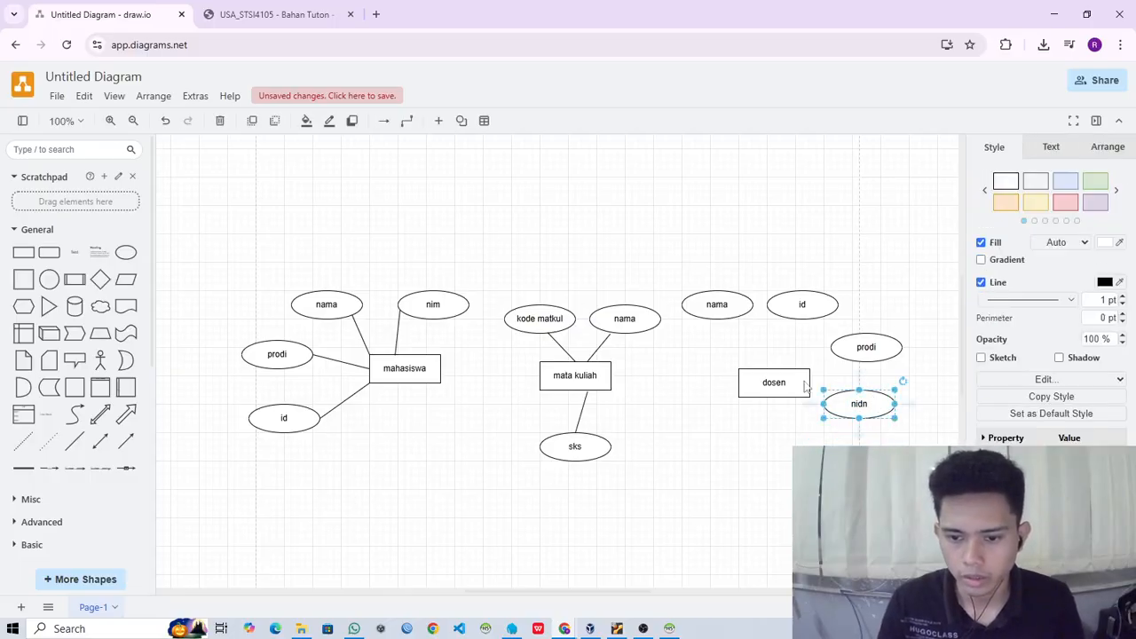
pyautogui.click(582, 410)
pyautogui.hotkey('ctrl', 'c')
pyautogui.hotkey('ctrl', 'v')
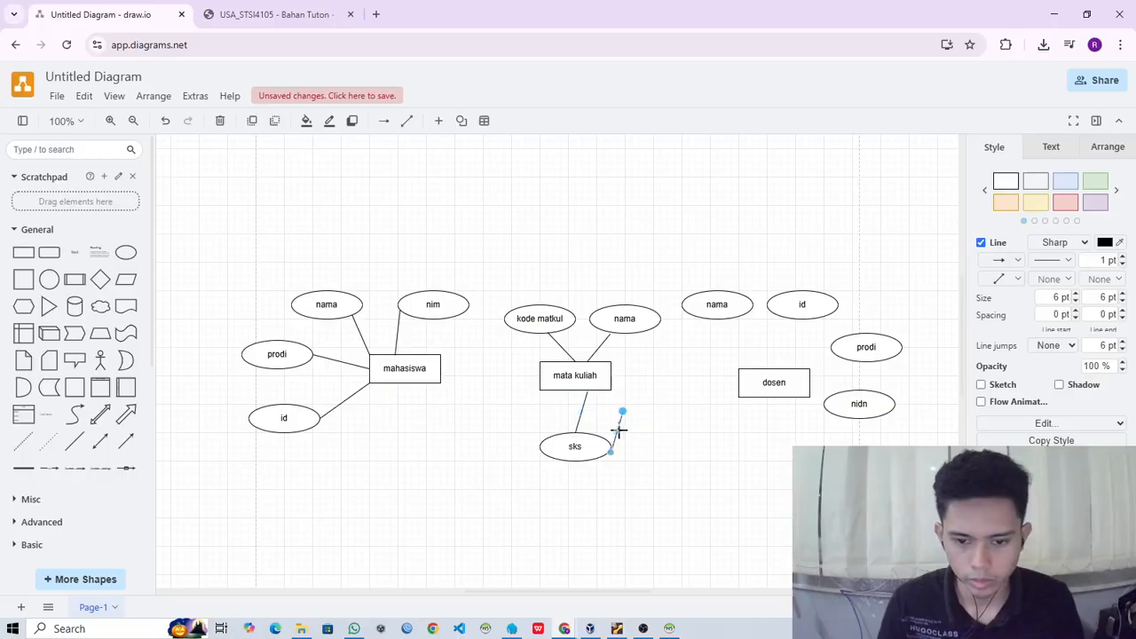
pyautogui.moveTo(619, 430); pyautogui.dragTo(731, 383)
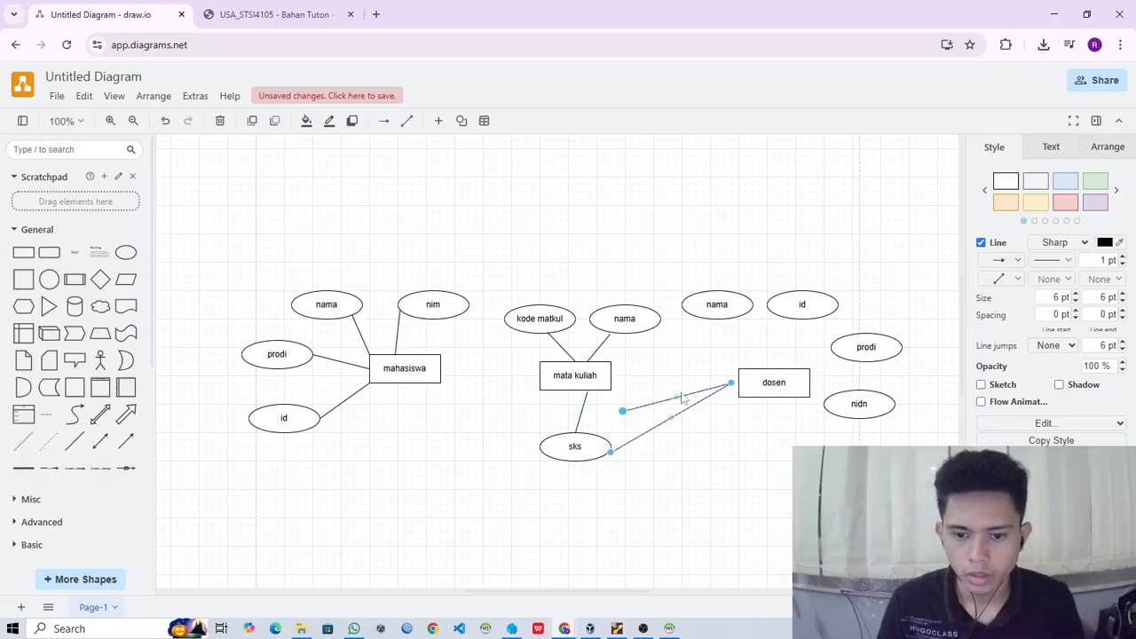
pyautogui.press('Delete')
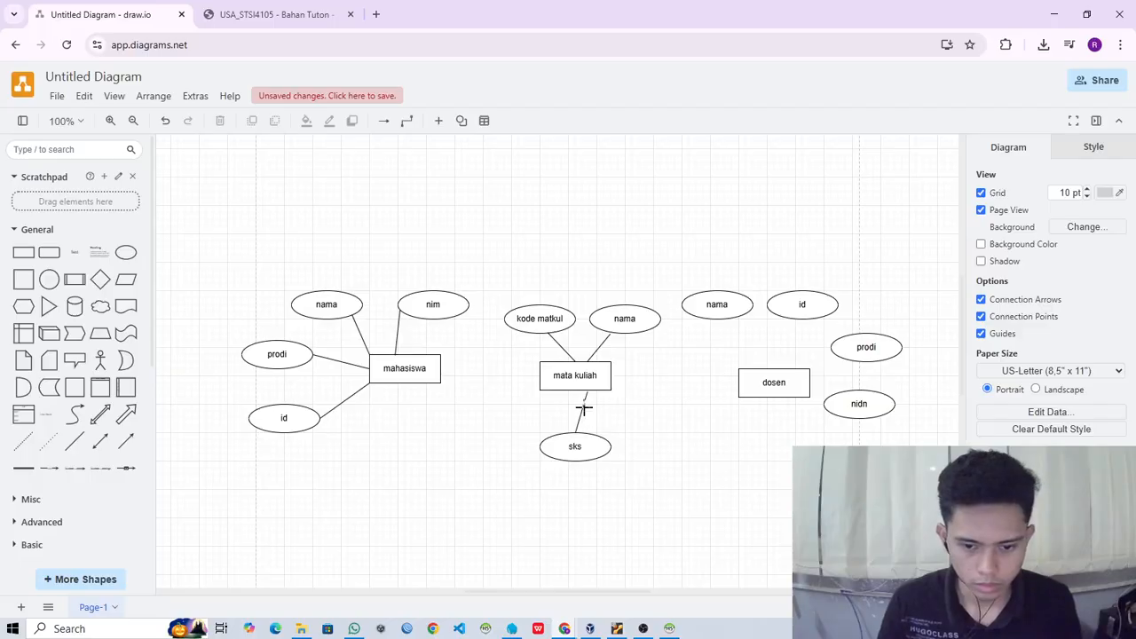
# - Duplicate the line joining sks to mata kuliah and attach the copy between the dosen entity and its nama attribute
pyautogui.click(581, 413)
pyautogui.hotkey('ctrl', 'c')
pyautogui.hotkey('ctrl', 'v')
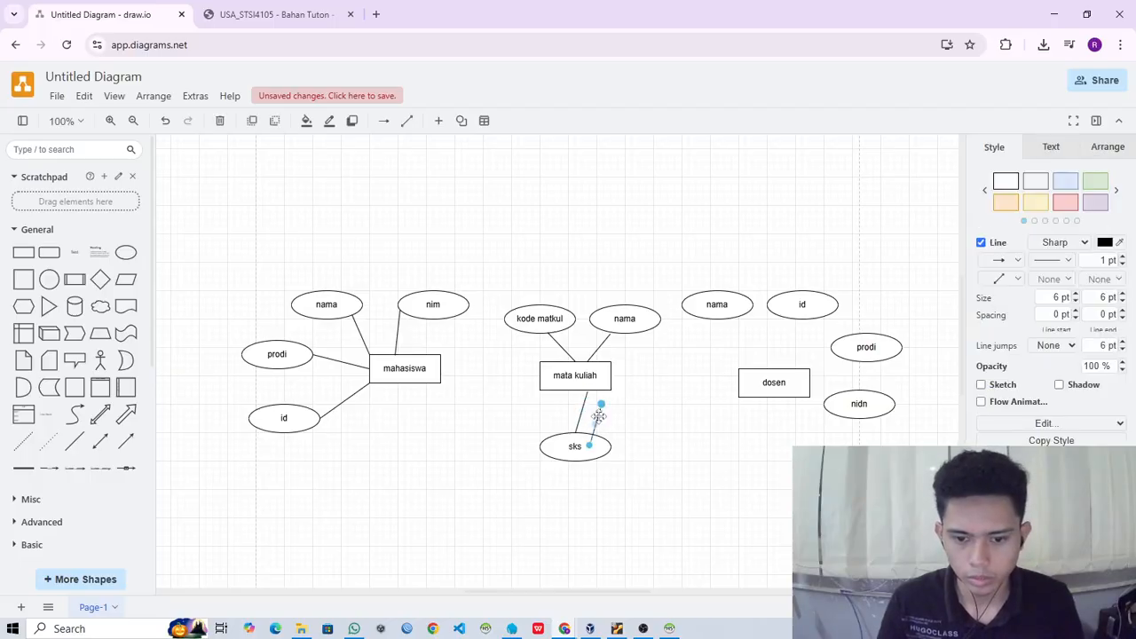
pyautogui.moveTo(601, 407); pyautogui.dragTo(738, 369)
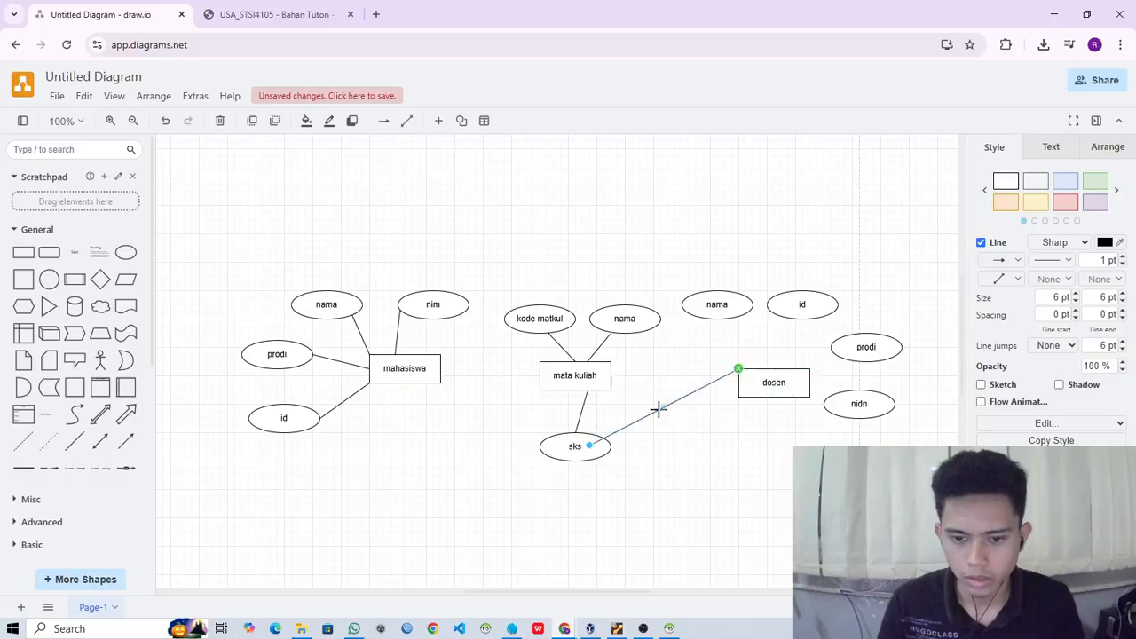
pyautogui.moveTo(589, 446); pyautogui.dragTo(768, 426)
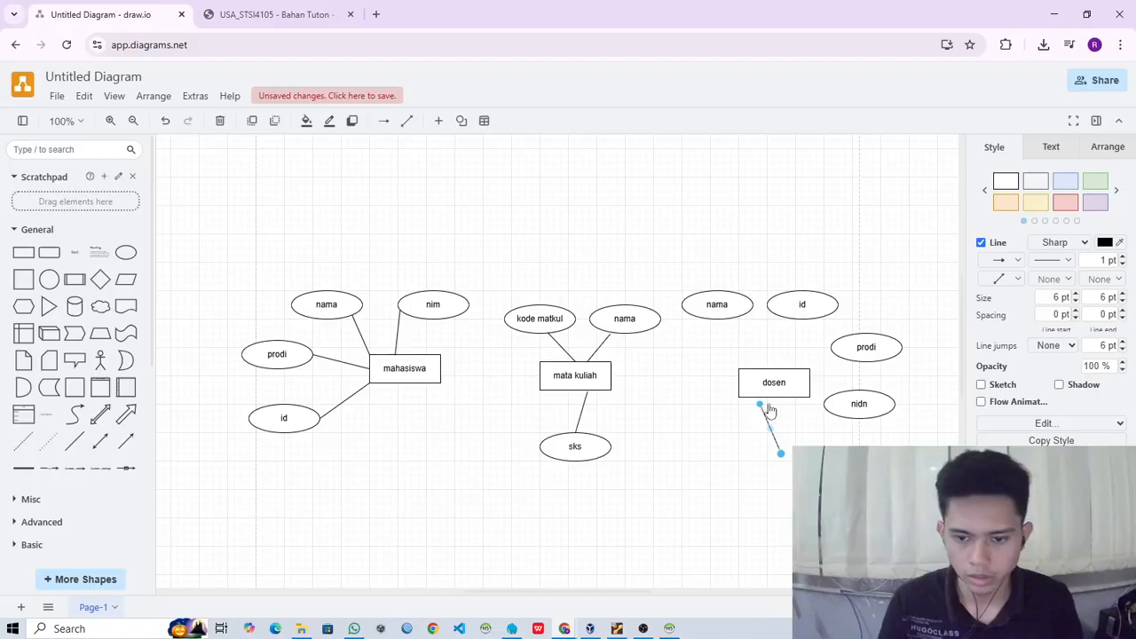
pyautogui.hotkey('ctrl', 'z')
pyautogui.hotkey('ctrl', 'z')
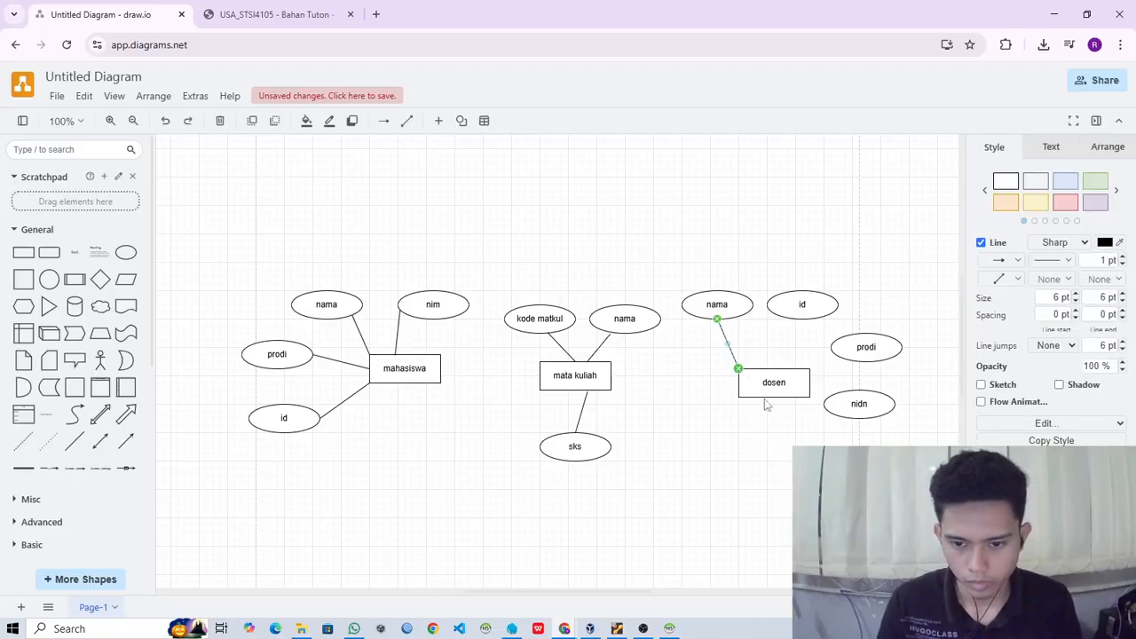
# - Connect dosen's id, prodi and nidn attributes to the dosen entity with copies of the plain line
pyautogui.moveTo(737, 346); pyautogui.dragTo(789, 318)
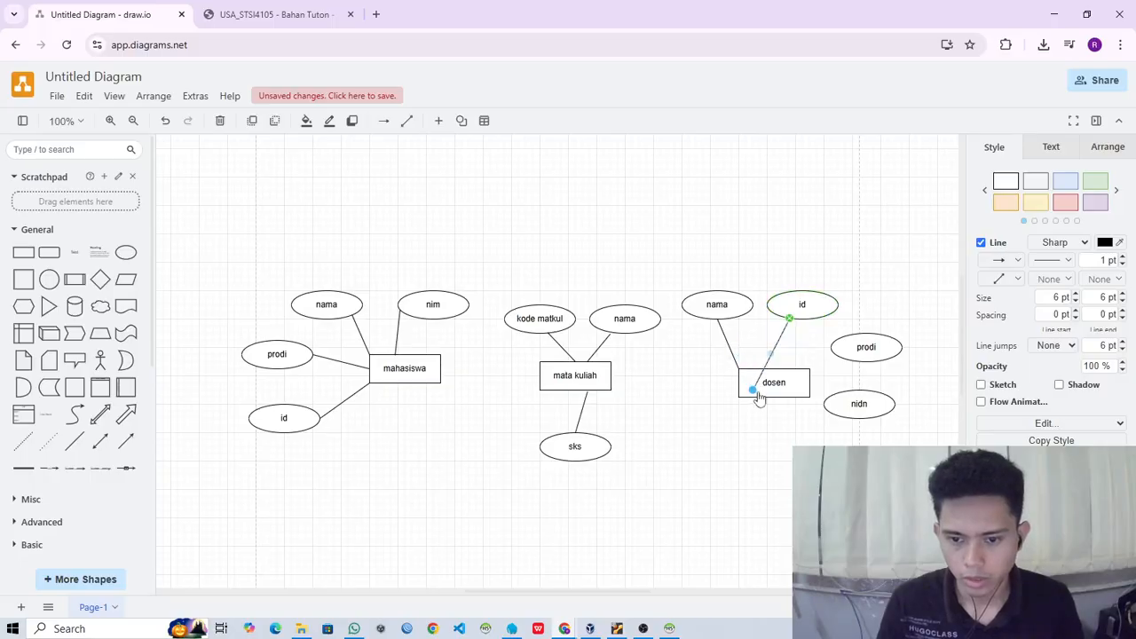
pyautogui.moveTo(753, 391); pyautogui.dragTo(835, 356)
pyautogui.hotkey('ctrl', 'c')
pyautogui.hotkey('ctrl', 'v')
pyautogui.moveTo(764, 434); pyautogui.dragTo(794, 414)
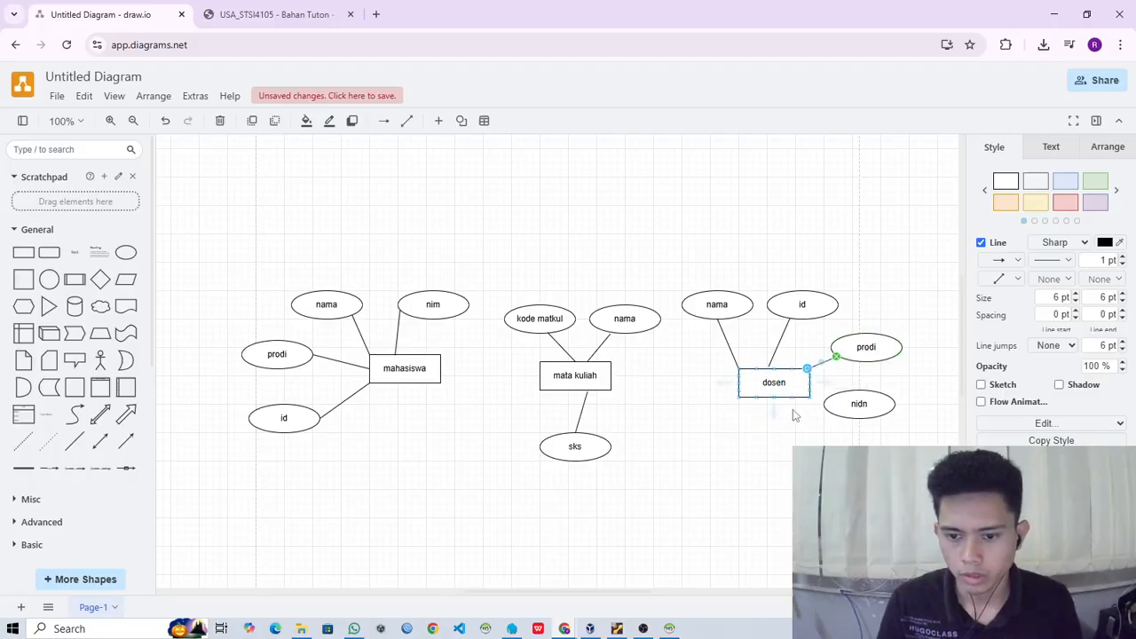
pyautogui.hotkey('ctrl', 'c')
pyautogui.hotkey('ctrl', 'v')
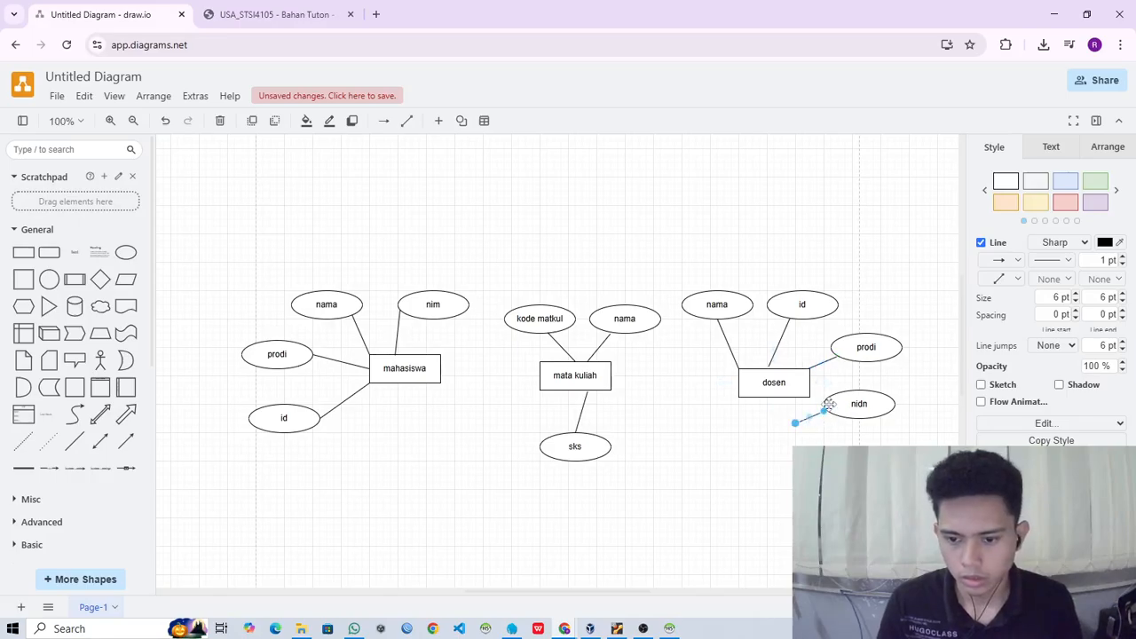
pyautogui.moveTo(825, 410); pyautogui.dragTo(783, 396)
pyautogui.click(773, 474)
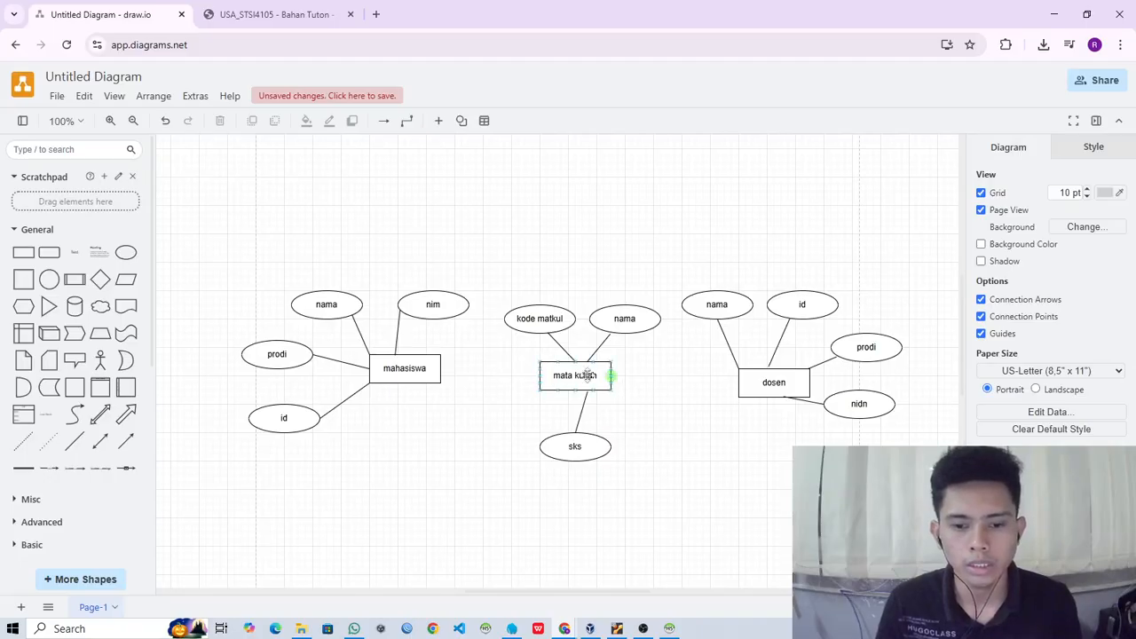
# - Move the mahasiswa entity together with all its attributes and lines left and slightly down, away from mata kuliah
pyautogui.moveTo(587, 377); pyautogui.dragTo(583, 382)
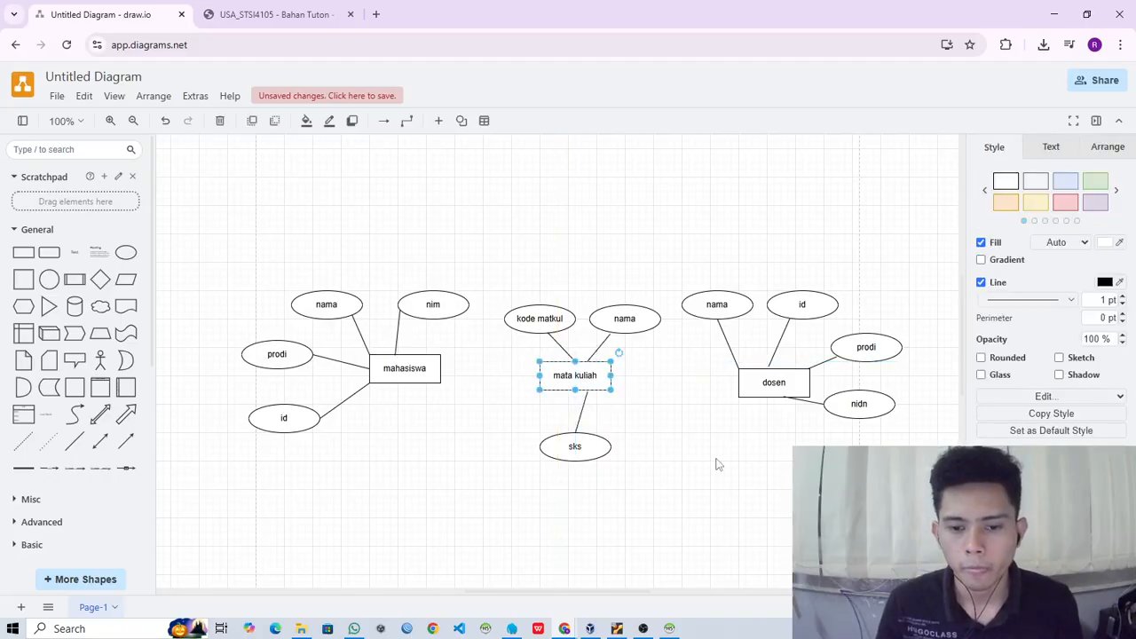
pyautogui.click(447, 372)
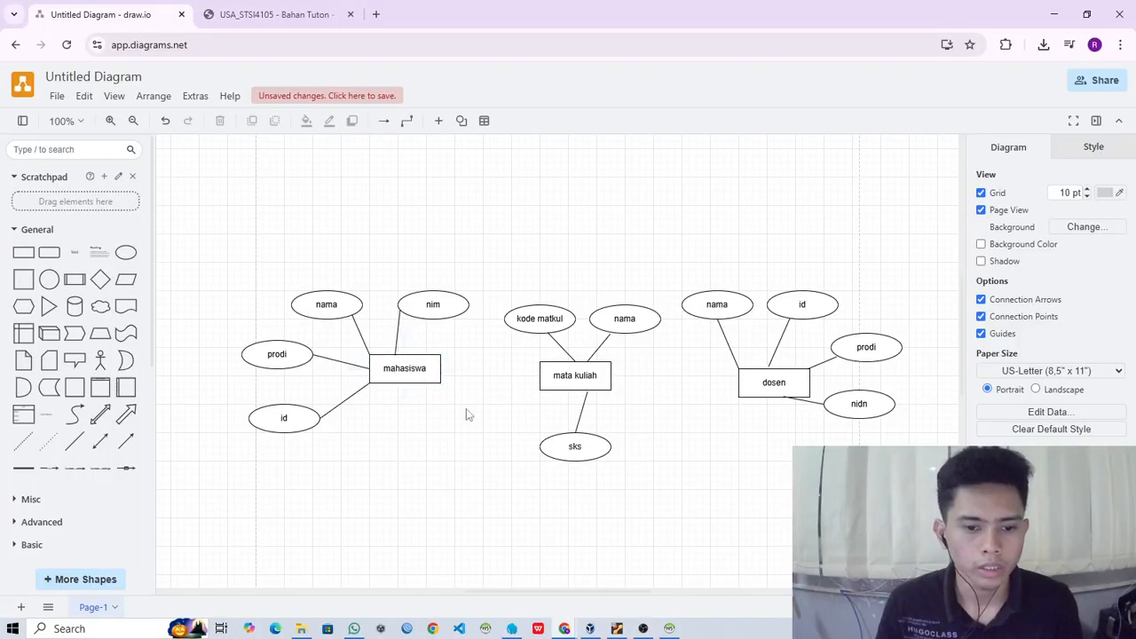
pyautogui.moveTo(467, 408); pyautogui.dragTo(217, 256)
pyautogui.click(398, 514)
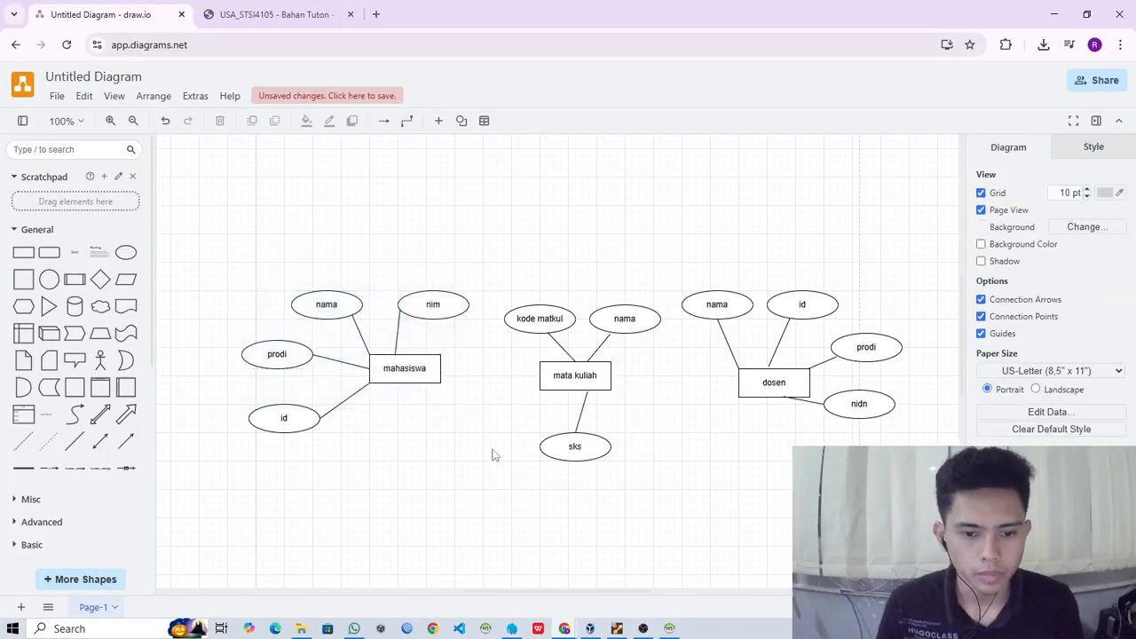
pyautogui.moveTo(497, 454); pyautogui.dragTo(185, 272)
pyautogui.moveTo(414, 367); pyautogui.dragTo(315, 385)
# - Move the dosen entity together with all its attributes and lines right and slightly down, away from mata kuliah
pyautogui.click(934, 506)
pyautogui.moveTo(934, 506); pyautogui.dragTo(680, 244)
pyautogui.moveTo(796, 383); pyautogui.dragTo(860, 413)
pyautogui.hotkey('ctrl', 'z')
pyautogui.moveTo(930, 458); pyautogui.dragTo(667, 239)
pyautogui.moveTo(797, 382); pyautogui.dragTo(883, 403)
pyautogui.click(752, 434)
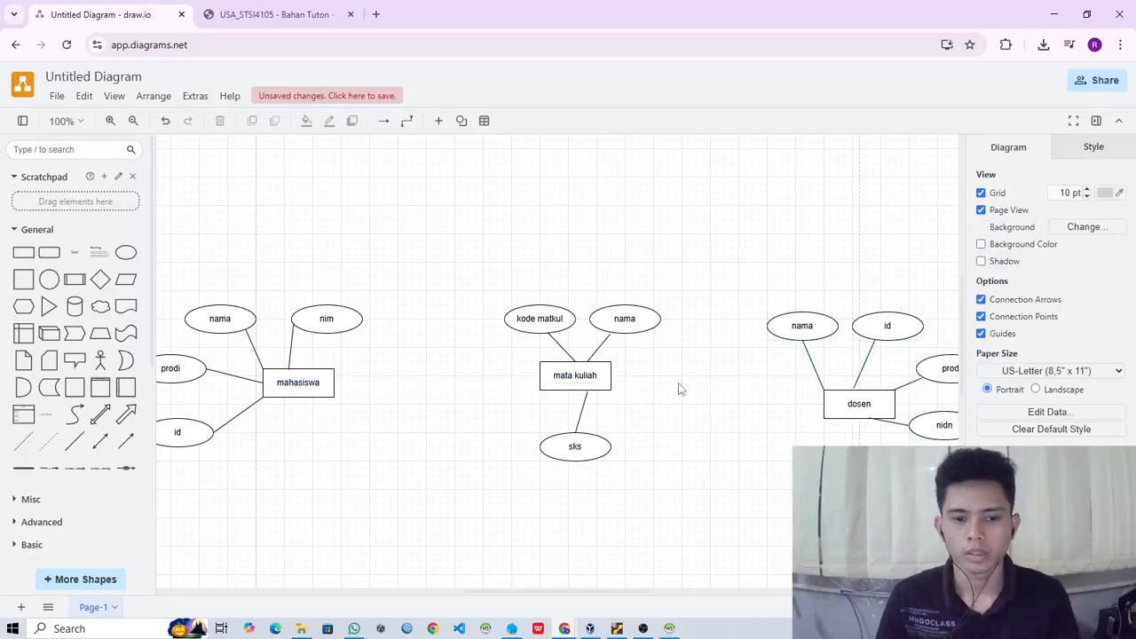
# - Move the mata kuliah entity with its attributes and lines slightly down and right, between the other two groups
pyautogui.scroll(-2, 657, 382)
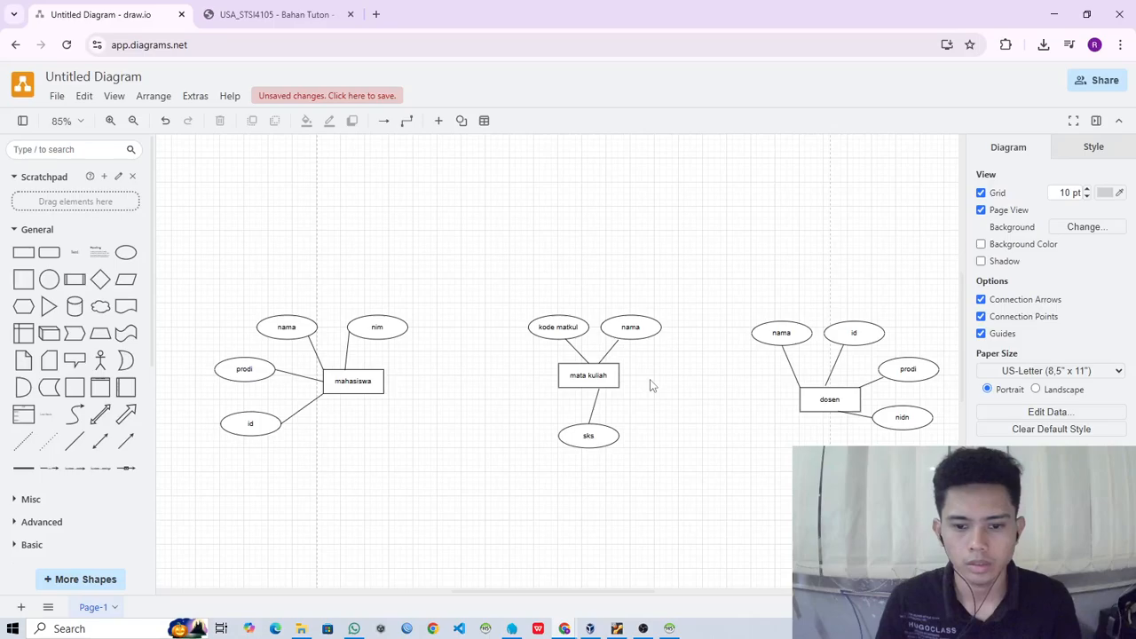
pyautogui.scroll(2, 650, 386)
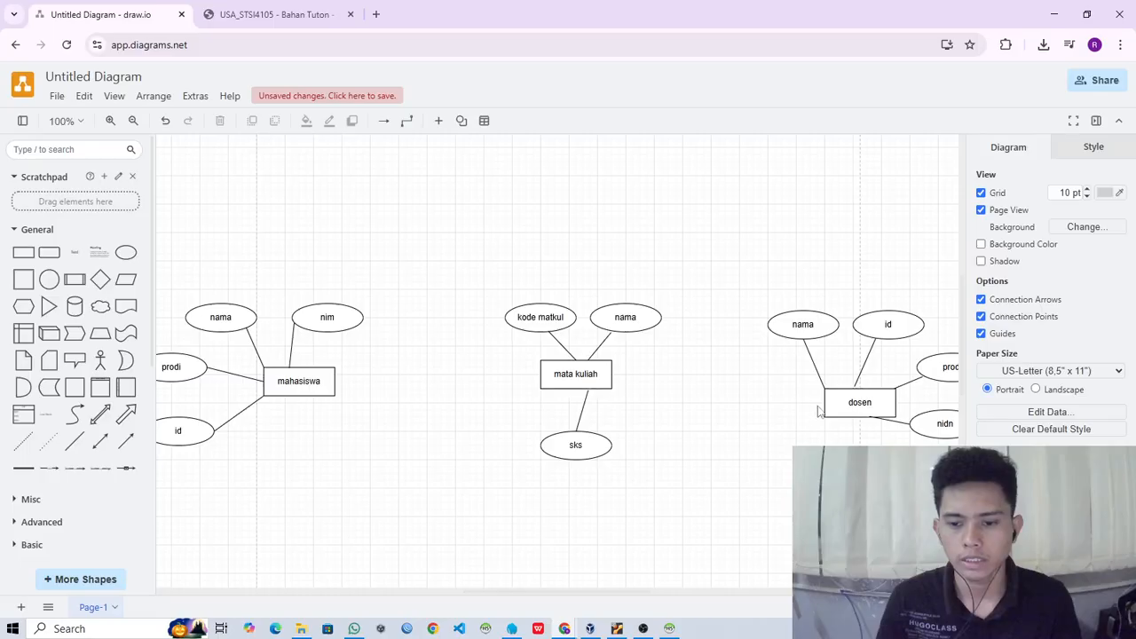
pyautogui.moveTo(643, 483); pyautogui.dragTo(543, 289)
pyautogui.click(690, 459)
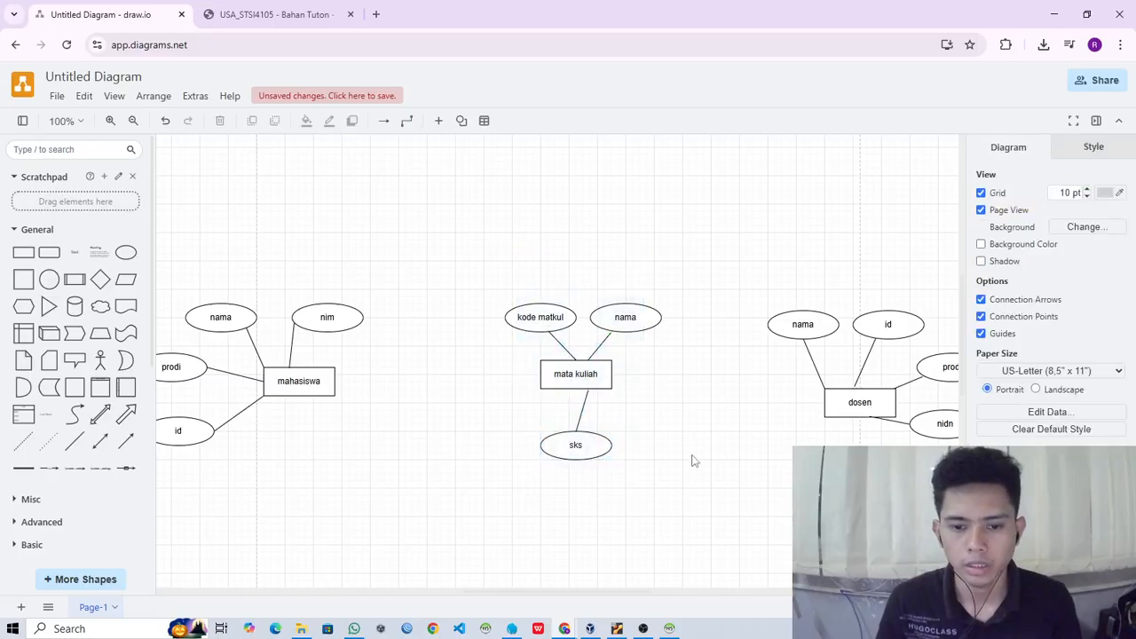
pyautogui.moveTo(706, 457); pyautogui.dragTo(480, 299)
pyautogui.moveTo(695, 508); pyautogui.dragTo(471, 245)
pyautogui.moveTo(639, 320); pyautogui.dragTo(646, 340)
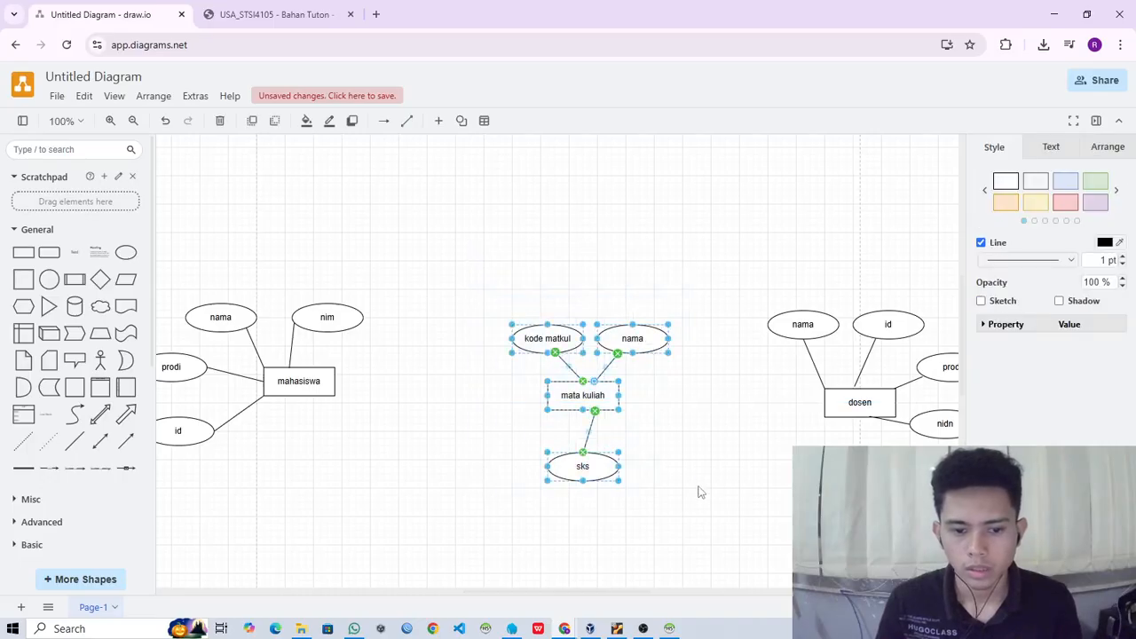
pyautogui.click(674, 484)
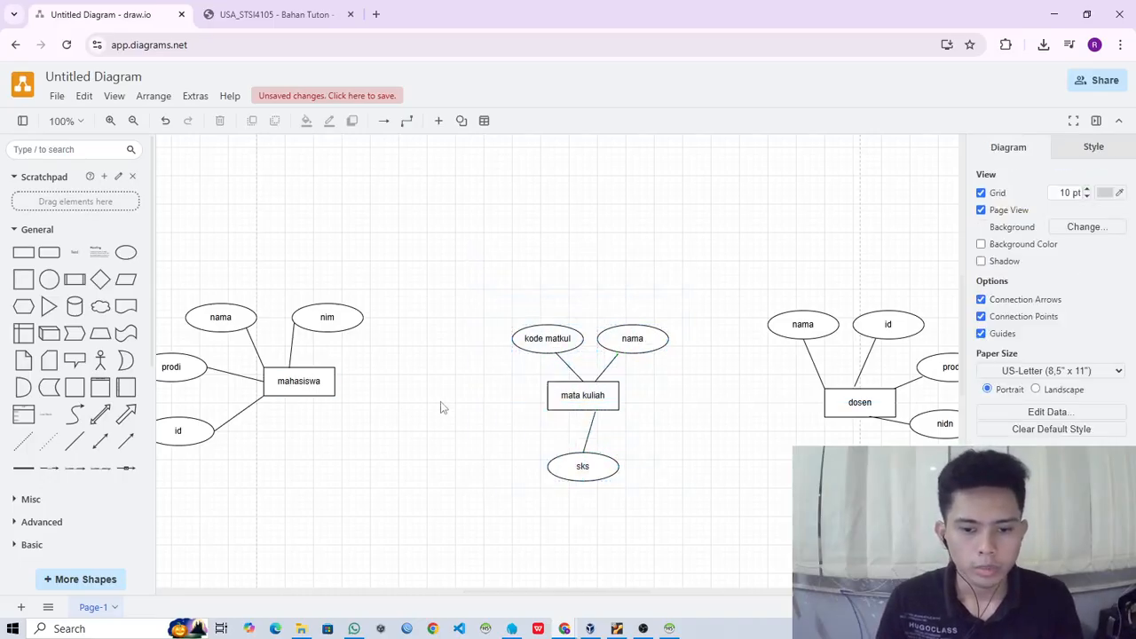
# - Check the Tugas 1 case description for the relationships between mahasiswa, matakuliah and dosen, and return to the diagram
pyautogui.click(271, 14)
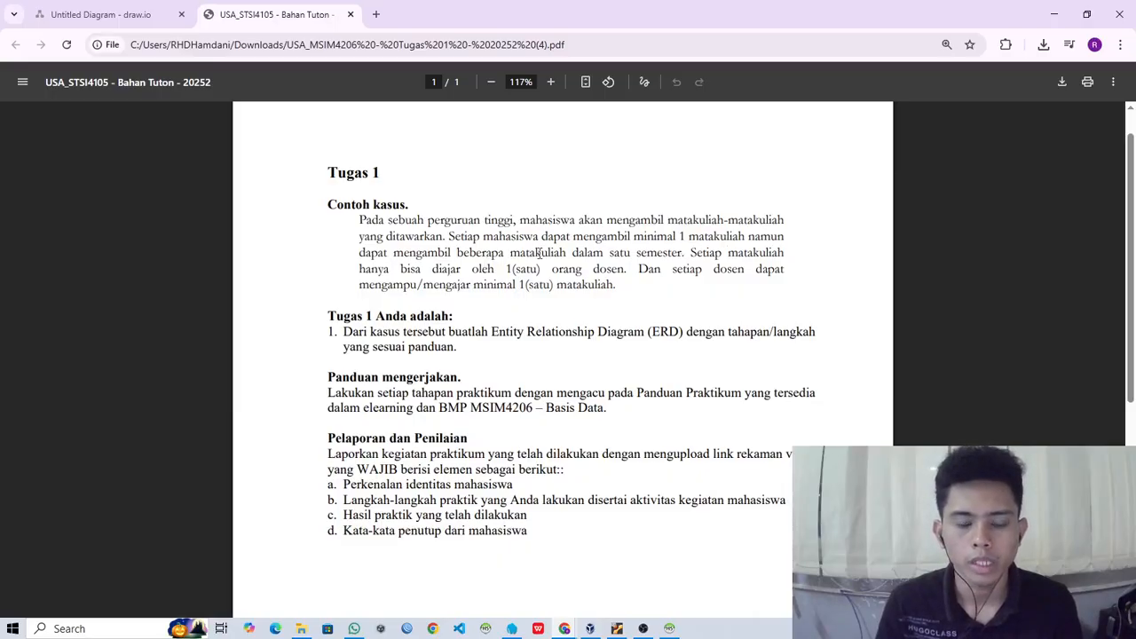
pyautogui.click(133, 14)
pyautogui.click(244, 14)
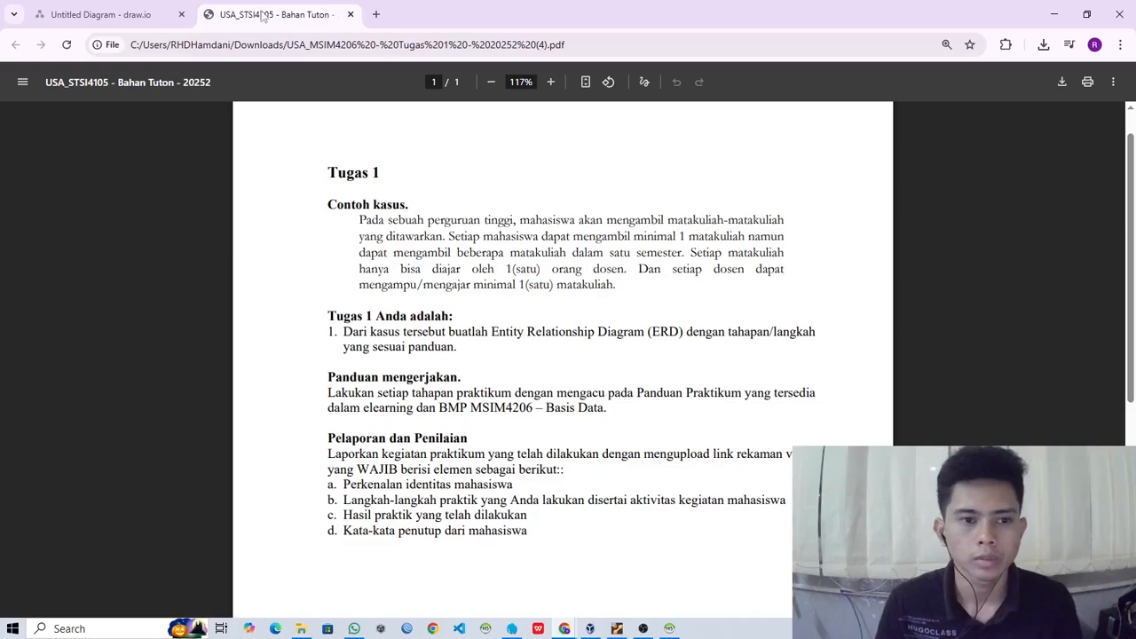
pyautogui.click(116, 16)
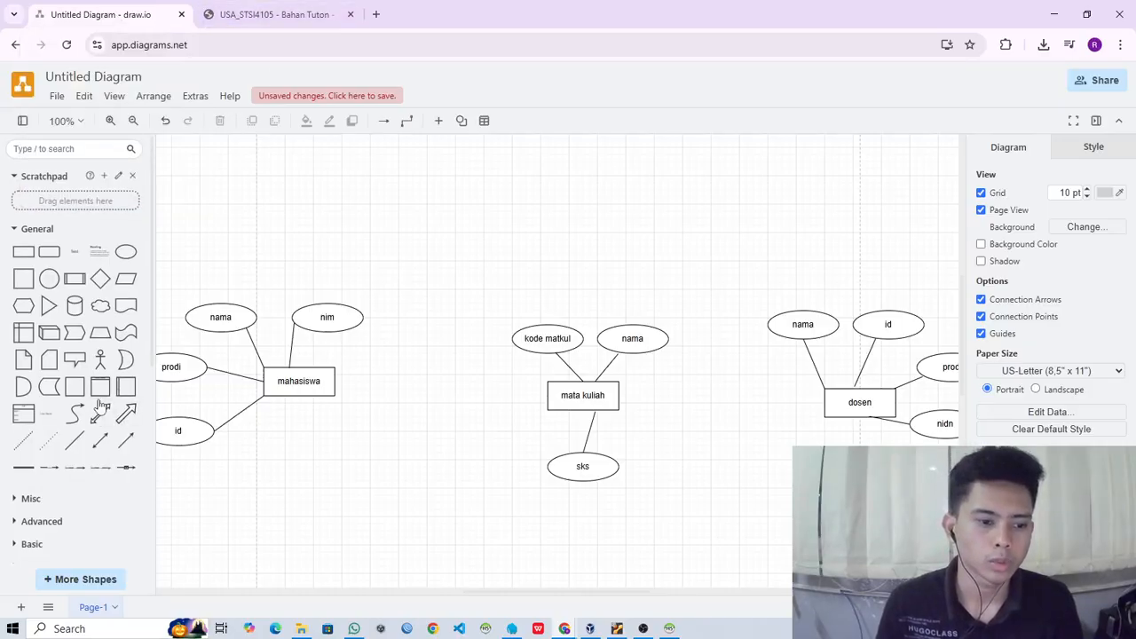
# - Try linking mahasiswa to mata kuliah with a connector from the Entity Relation shapes, and delete that connector
pyautogui.scroll(-3, 71, 417)
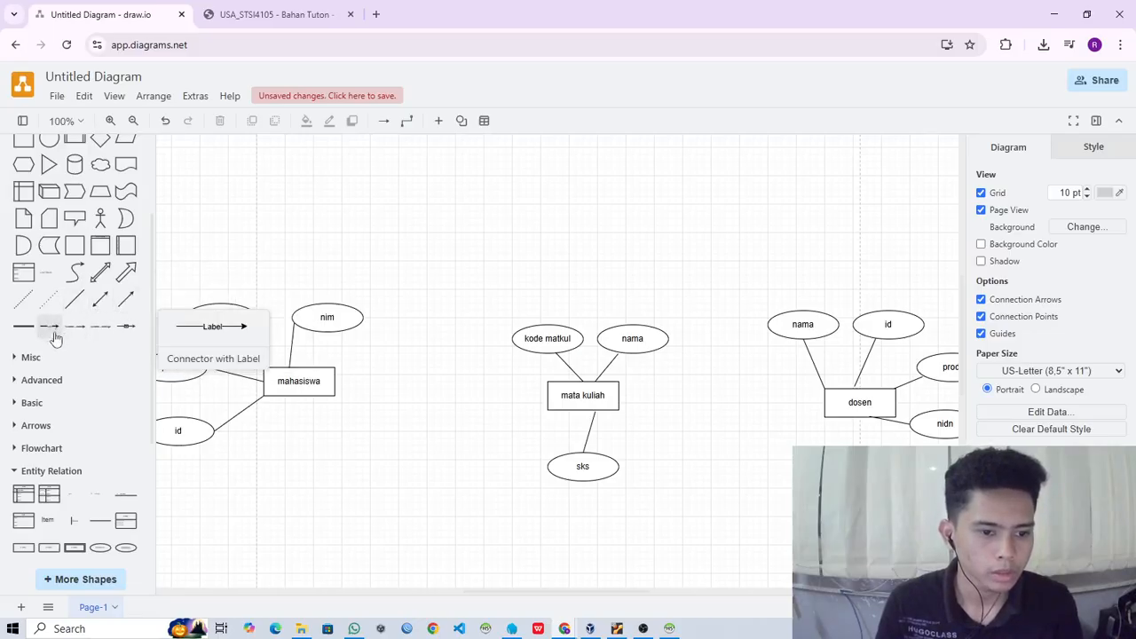
pyautogui.scroll(-3, 53, 330)
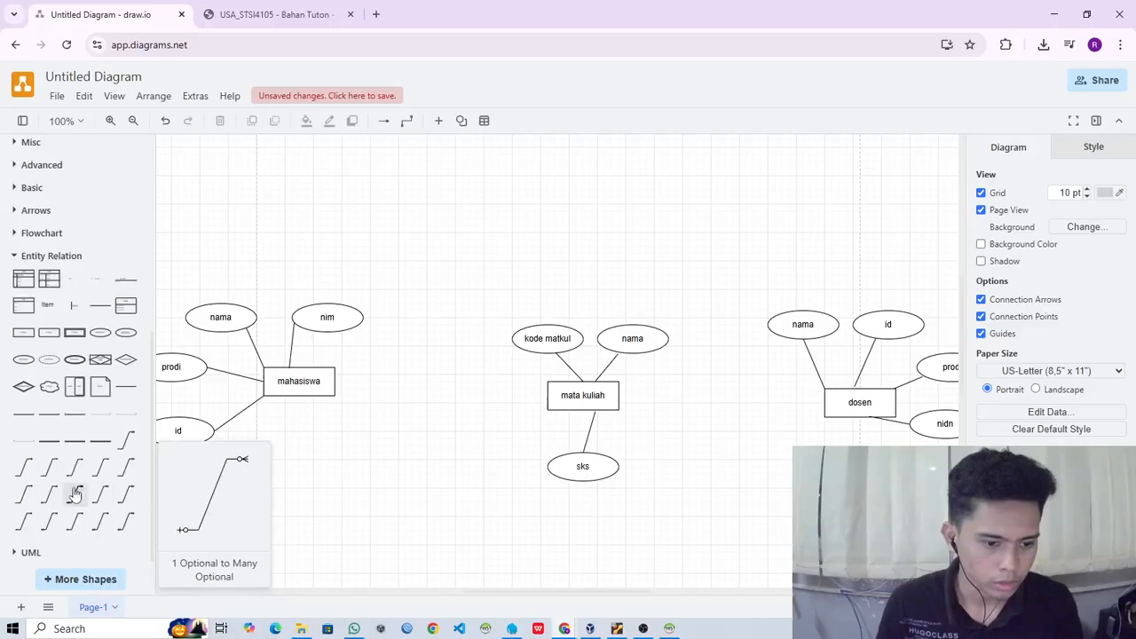
pyautogui.click(27, 468)
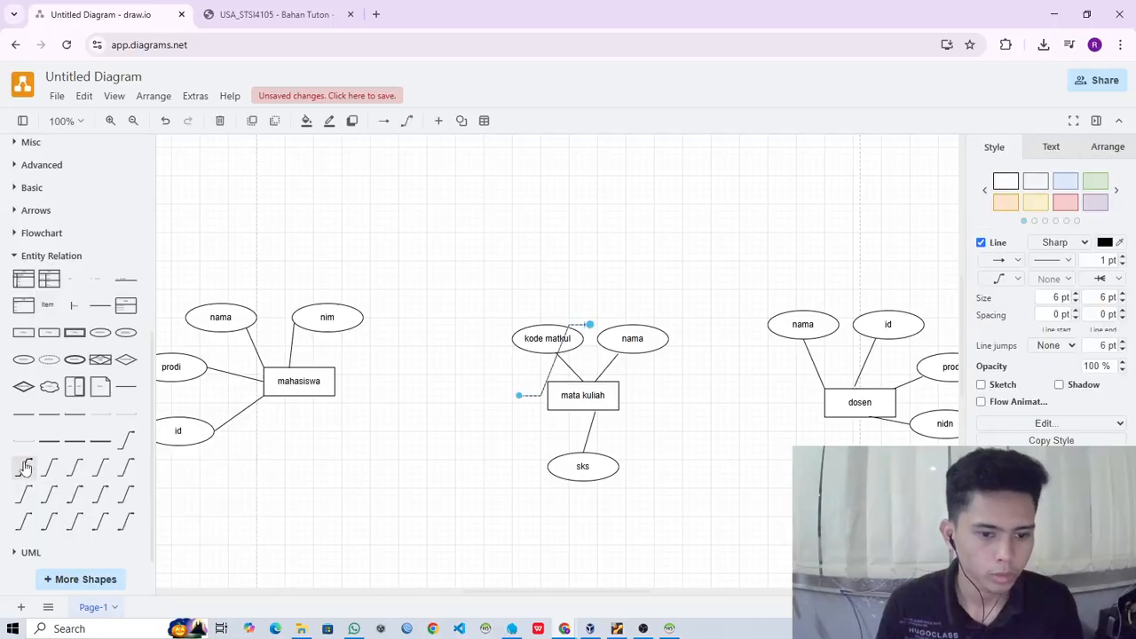
pyautogui.moveTo(550, 371); pyautogui.dragTo(414, 401)
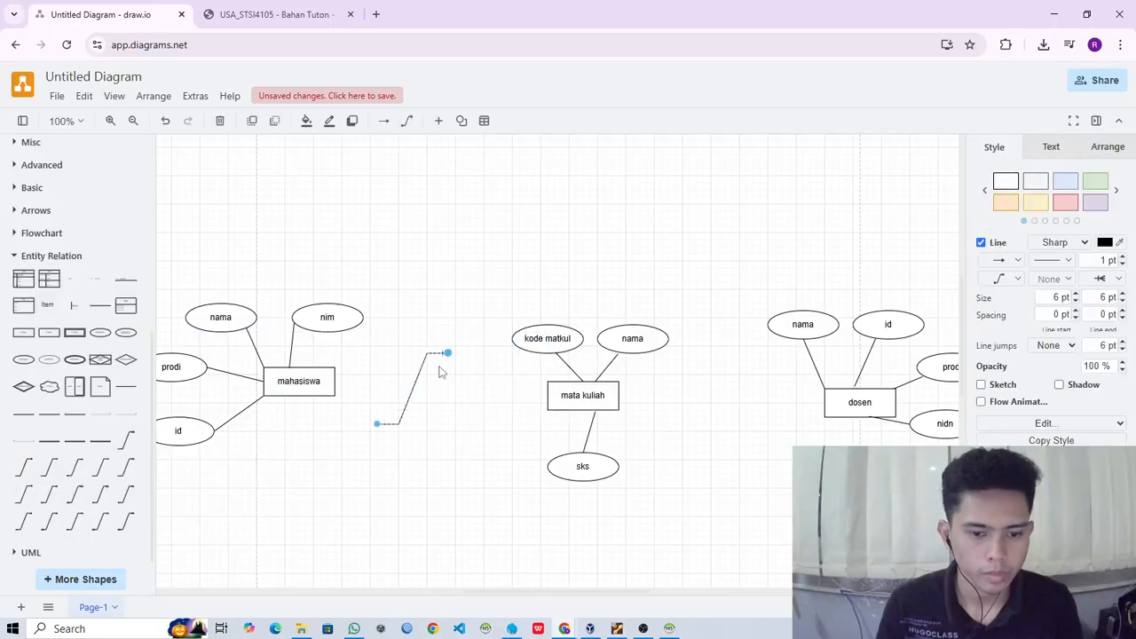
pyautogui.moveTo(448, 353); pyautogui.dragTo(548, 399)
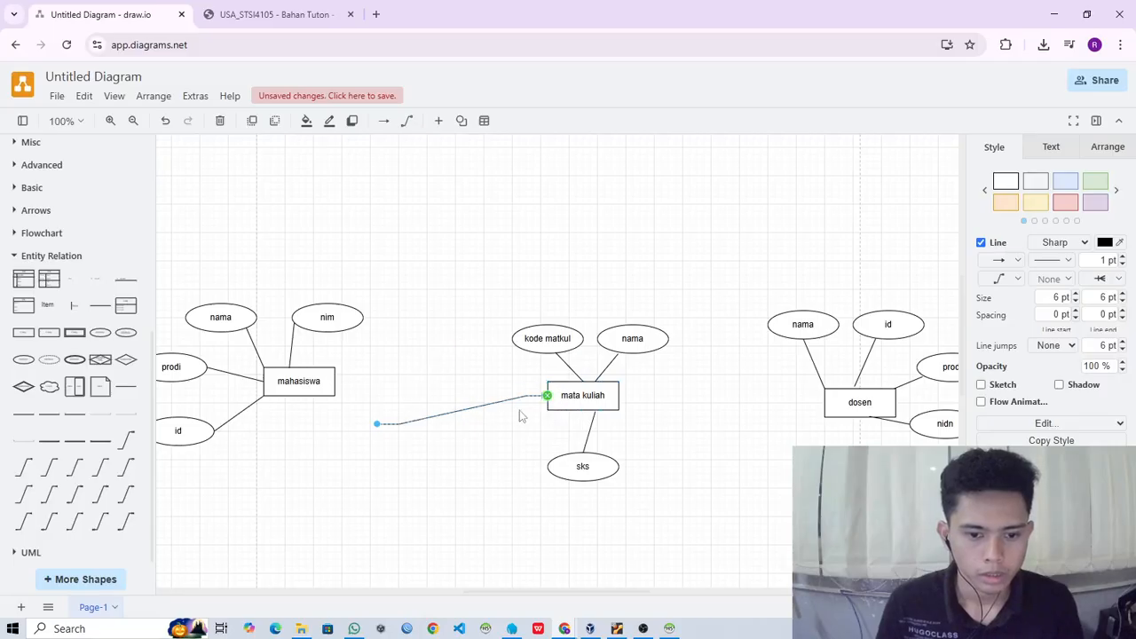
pyautogui.moveTo(394, 428); pyautogui.dragTo(338, 395)
pyautogui.click(444, 480)
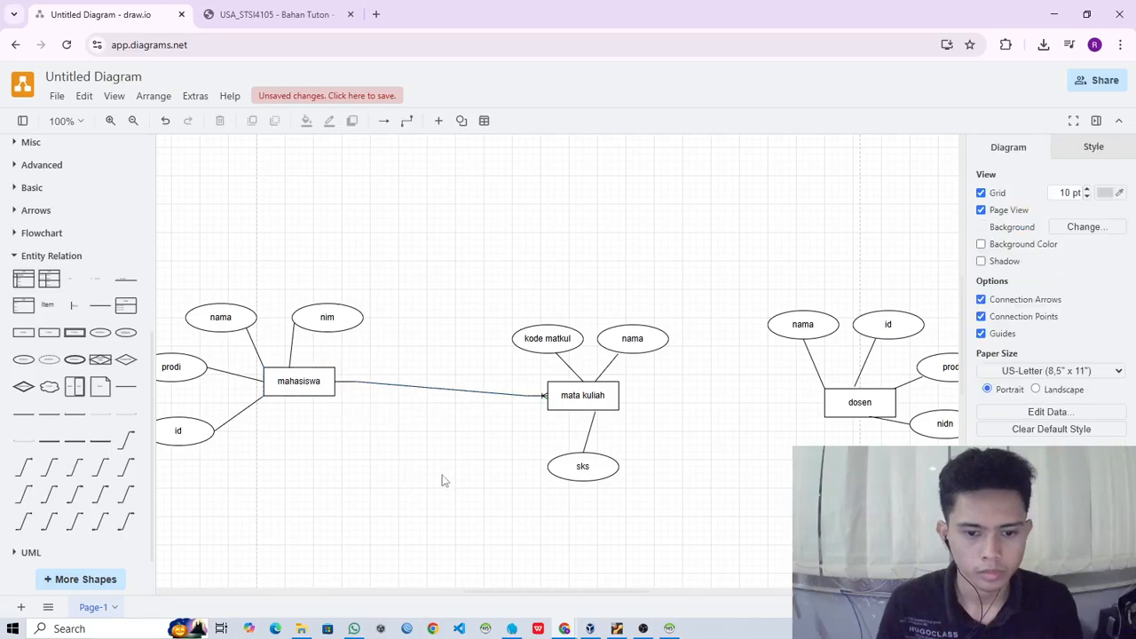
pyautogui.click(462, 396)
pyautogui.press('Delete')
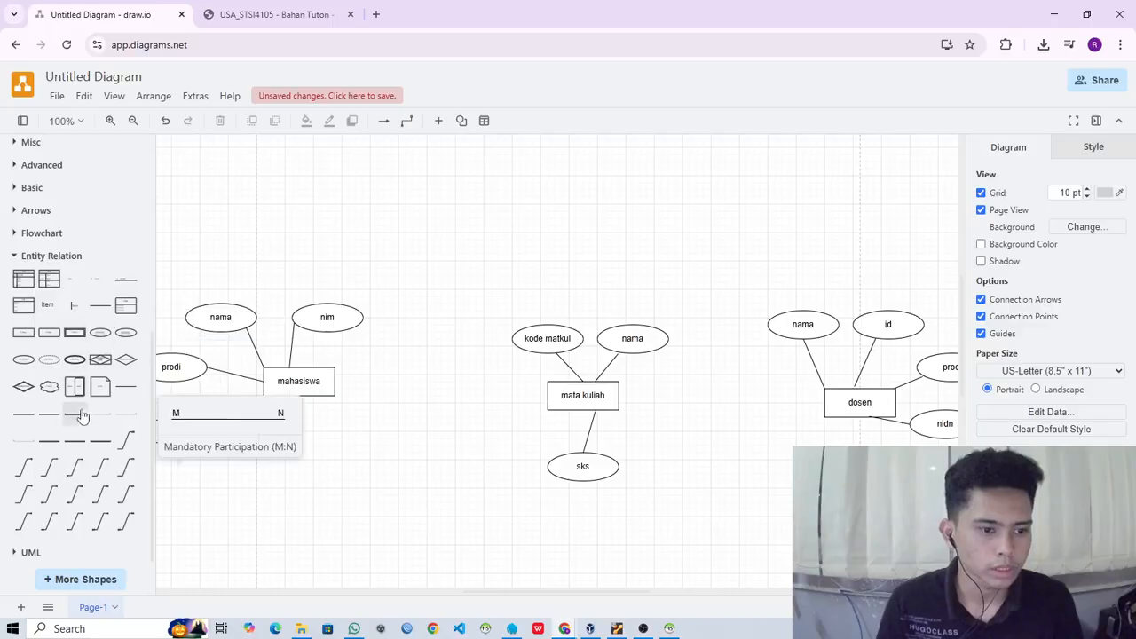
# - Add a Relationship diamond from the Entity Relation shapes and place it midway between the mahasiswa and mata kuliah entities
pyautogui.scroll(1, 78, 390)
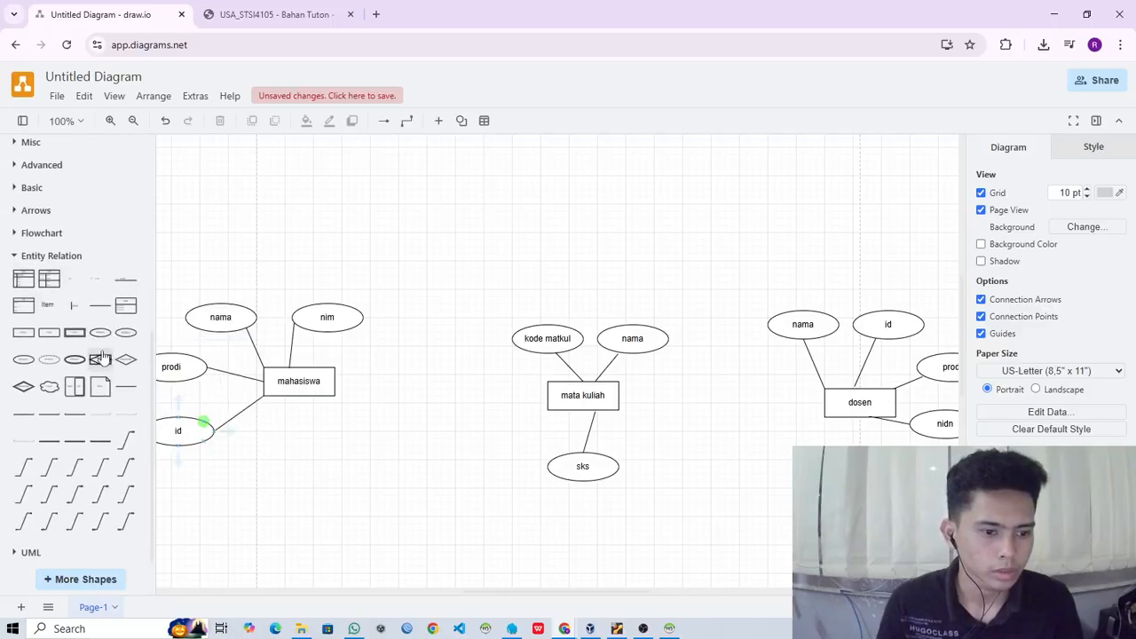
pyautogui.scroll(-1, 88, 373)
pyautogui.moveTo(126, 355)
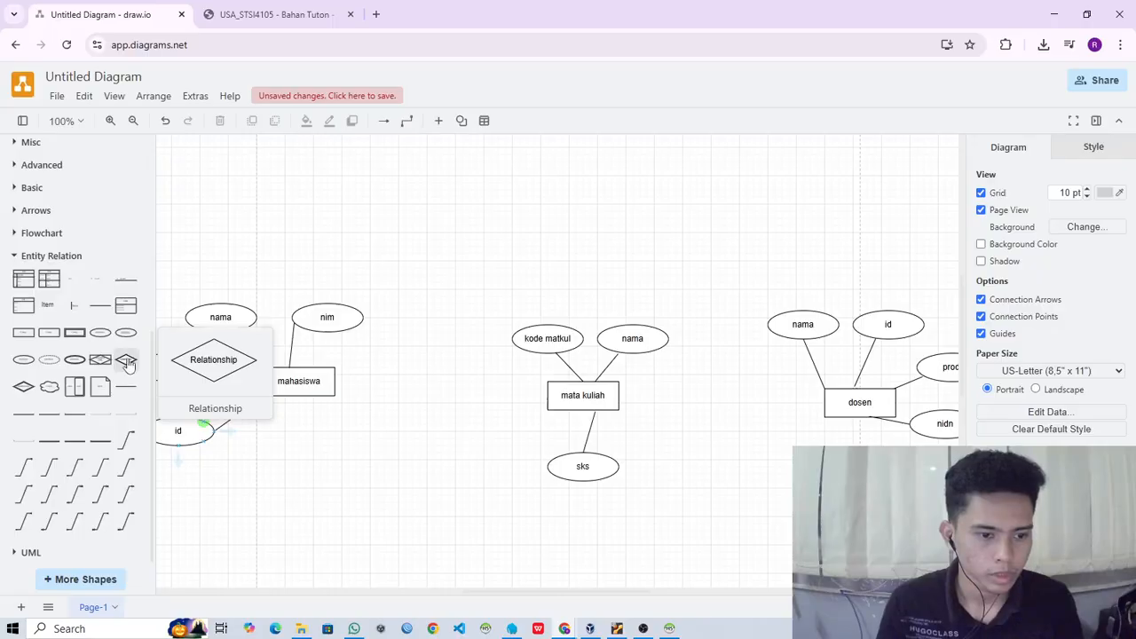
pyautogui.click(125, 358)
pyautogui.moveTo(558, 366); pyautogui.dragTo(445, 401)
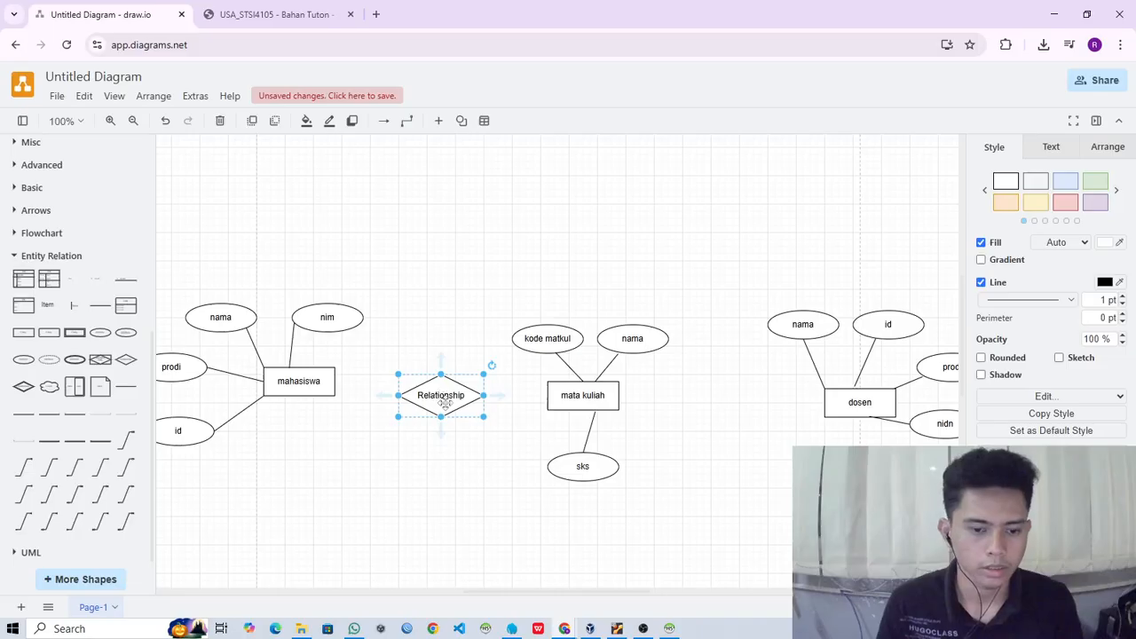
pyautogui.click(462, 463)
pyautogui.click(435, 397)
pyautogui.click(445, 484)
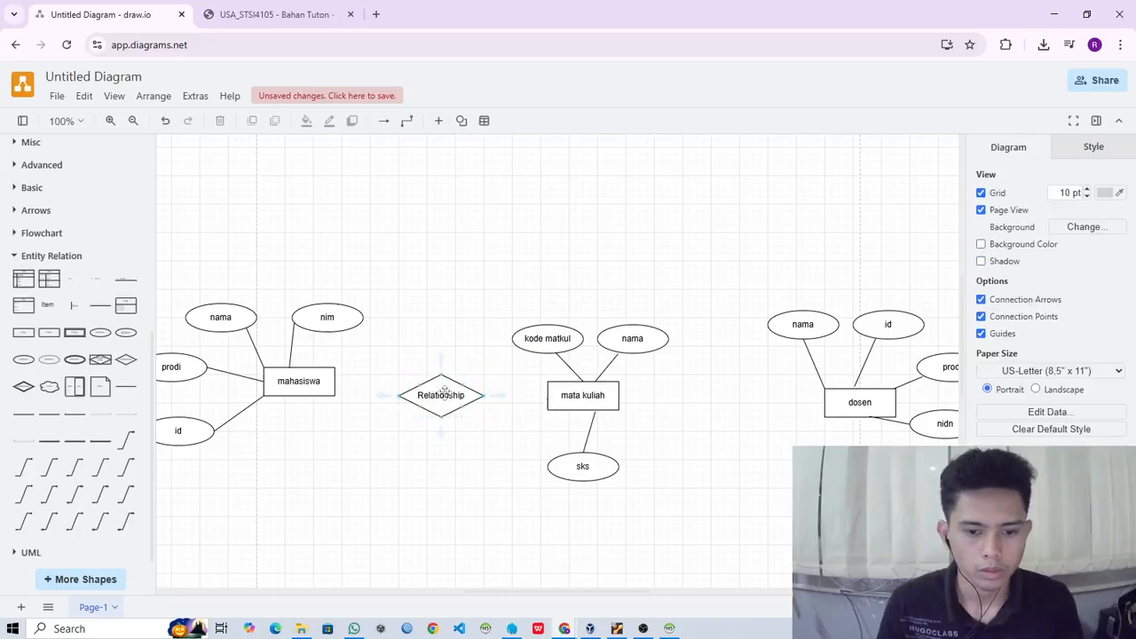
pyautogui.click(446, 399)
pyautogui.click(465, 486)
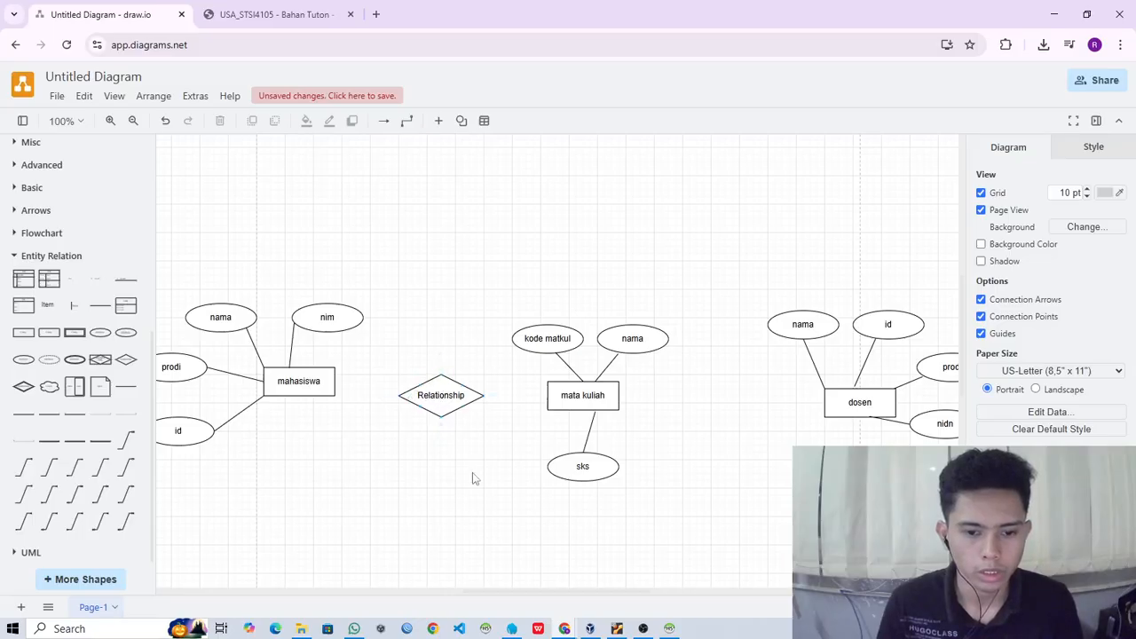
# - Label the new relationship diamond "mengambil mata kuliah" and make it taller so the text fits inside
pyautogui.doubleClick(440, 395)
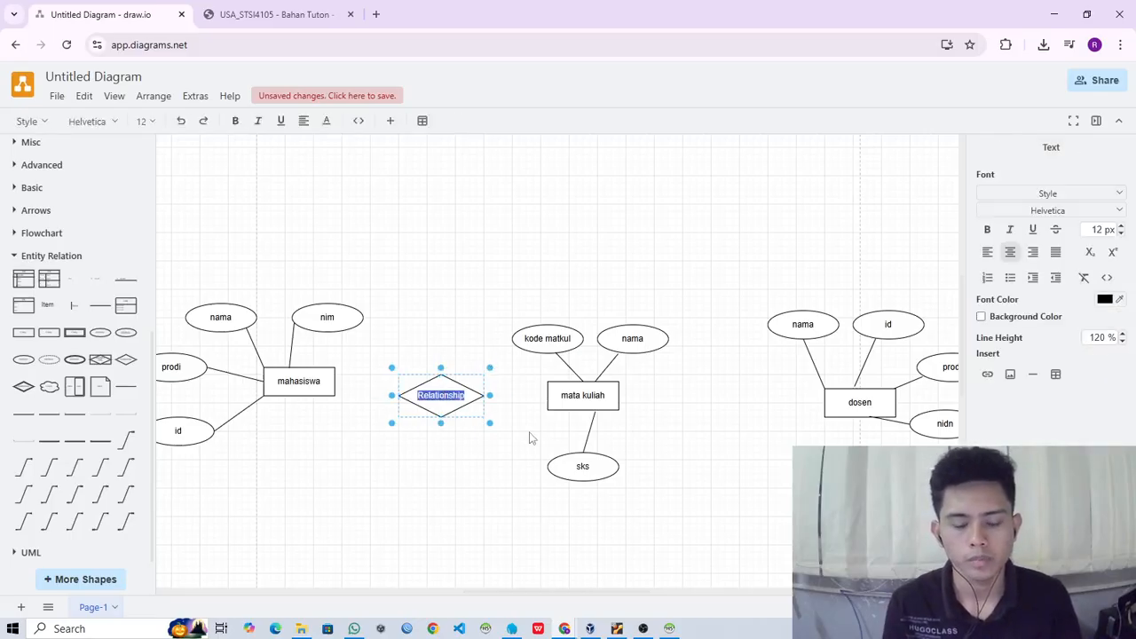
pyautogui.write('mata')
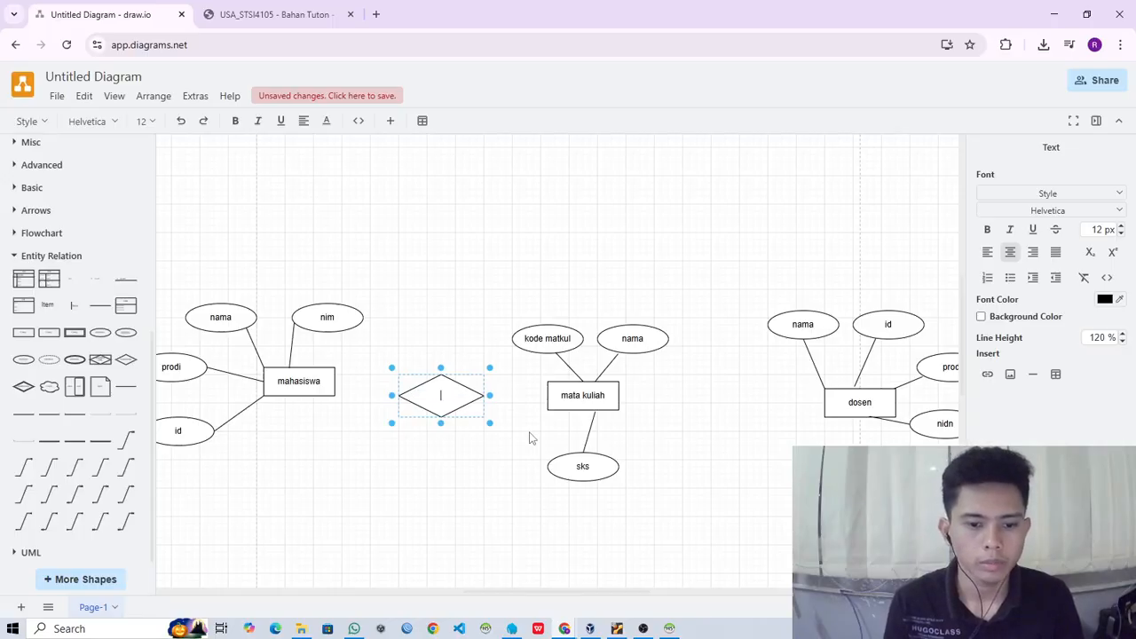
pyautogui.write('ambil mata')
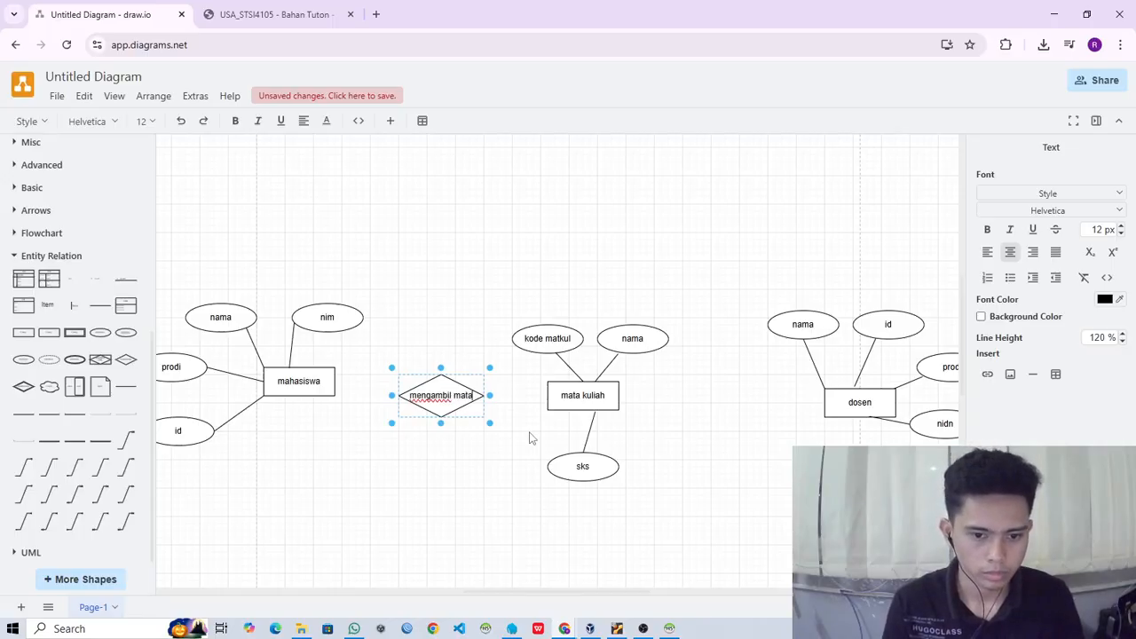
pyautogui.write(' kuliah')
pyautogui.click(470, 542)
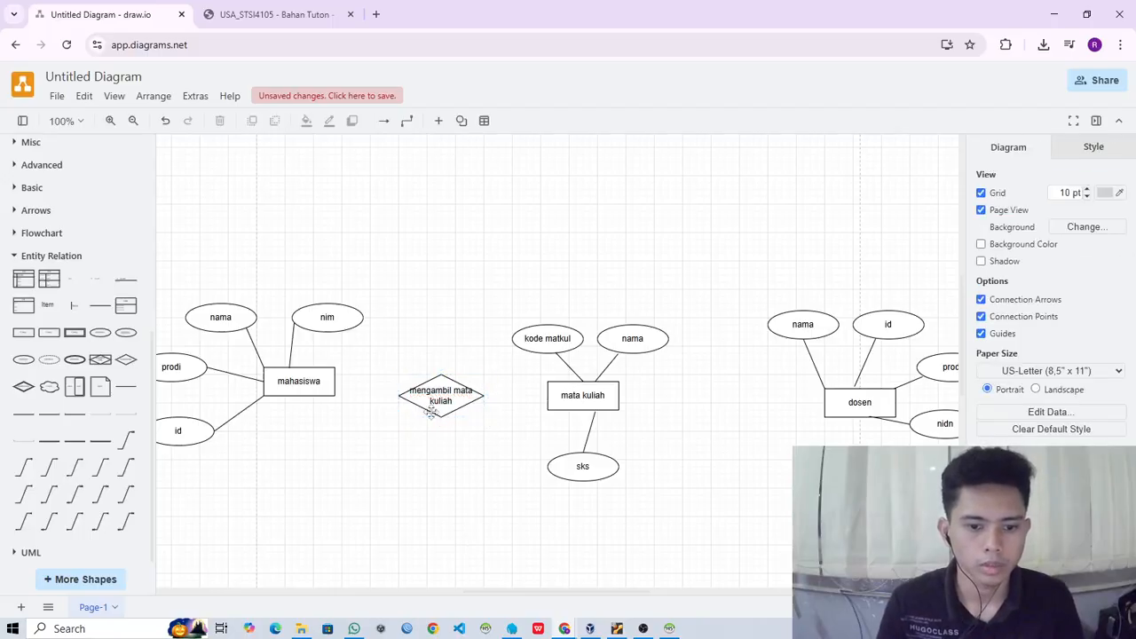
pyautogui.click(441, 417)
pyautogui.moveTo(441, 417)
pyautogui.mouseDown()
pyautogui.moveTo(441, 438)
pyautogui.moveTo(444, 407)
pyautogui.mouseUp()
pyautogui.click(448, 516)
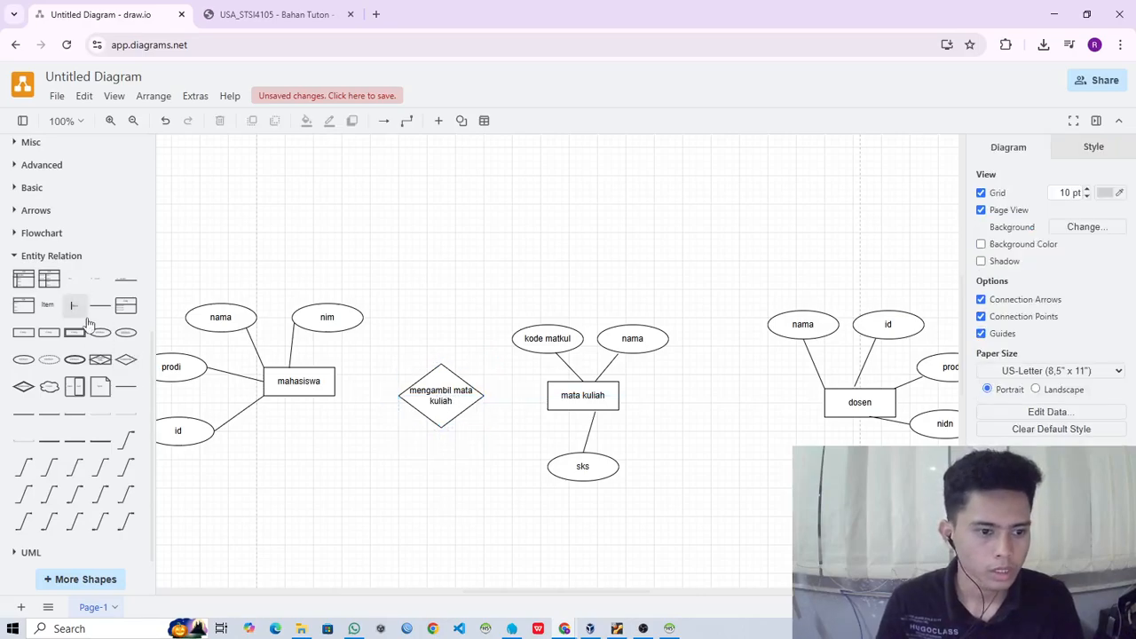
# - Connect mahasiswa to the mengambil mata kuliah diamond with a 1 to Many connector, with the many end at the diamond
pyautogui.moveTo(32, 475)
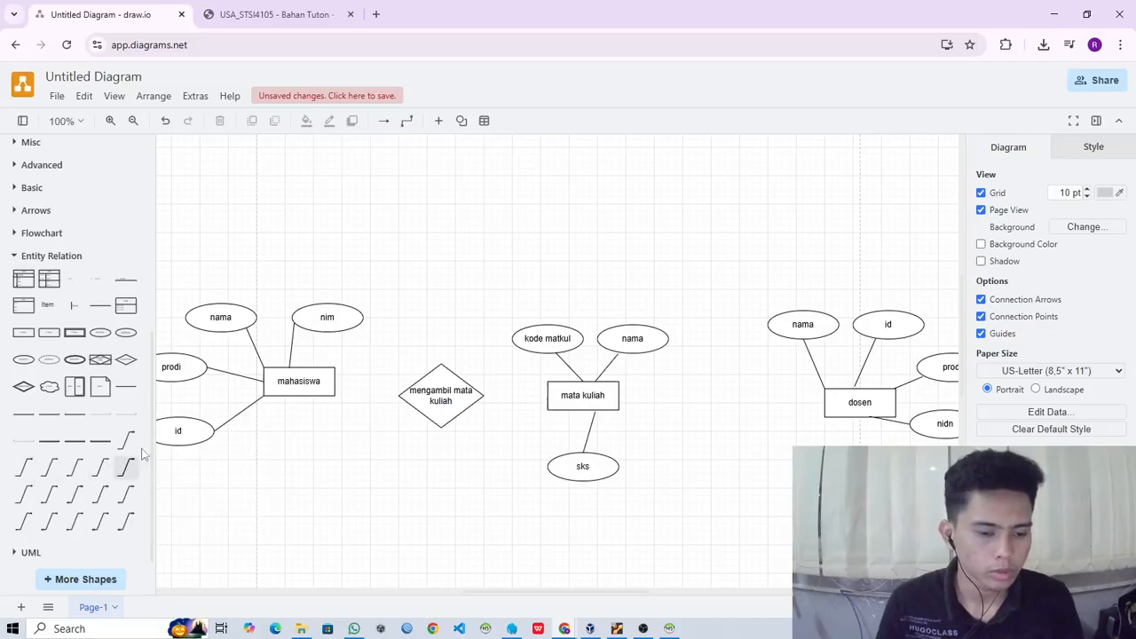
pyautogui.click(24, 467)
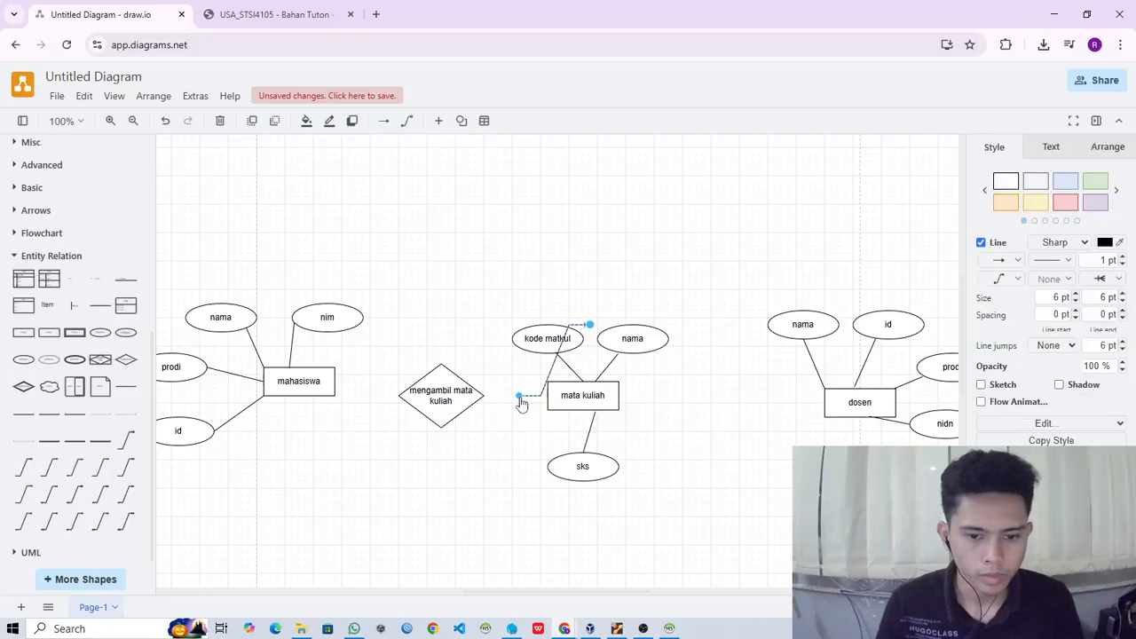
pyautogui.moveTo(520, 395); pyautogui.dragTo(334, 382)
pyautogui.moveTo(584, 330); pyautogui.dragTo(398, 395)
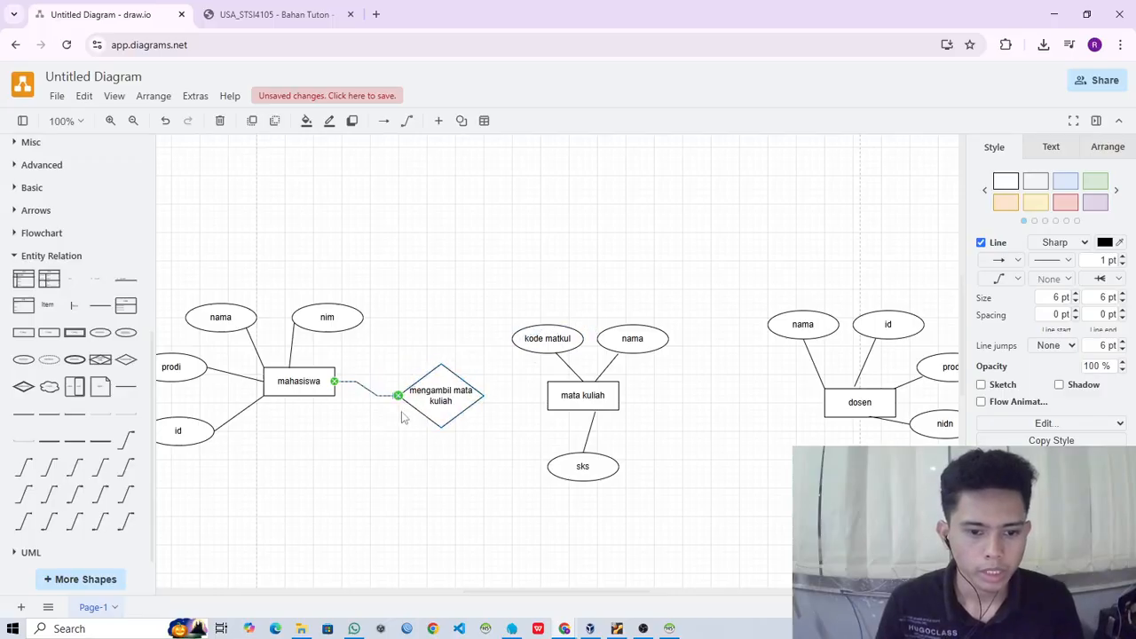
# - Paste a copy of the 1 to Many connector and link the mengambil mata kuliah diamond to the mata kuliah entity
pyautogui.hotkey('ctrl', 'v')
pyautogui.moveTo(448, 430); pyautogui.dragTo(482, 395)
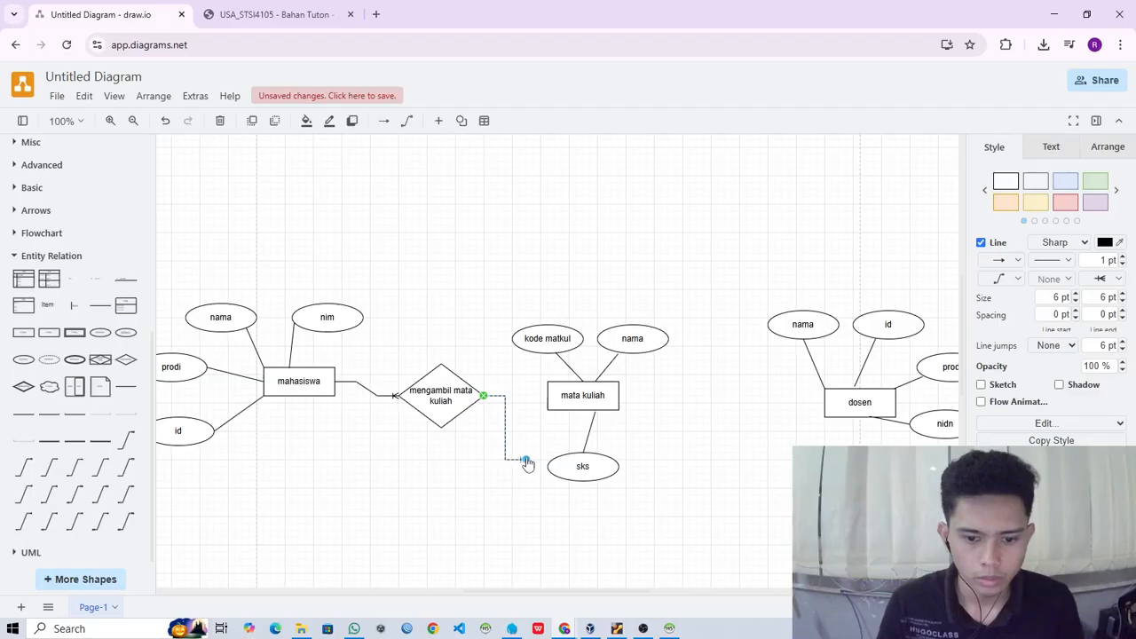
pyautogui.moveTo(526, 463); pyautogui.dragTo(545, 396)
pyautogui.click(495, 493)
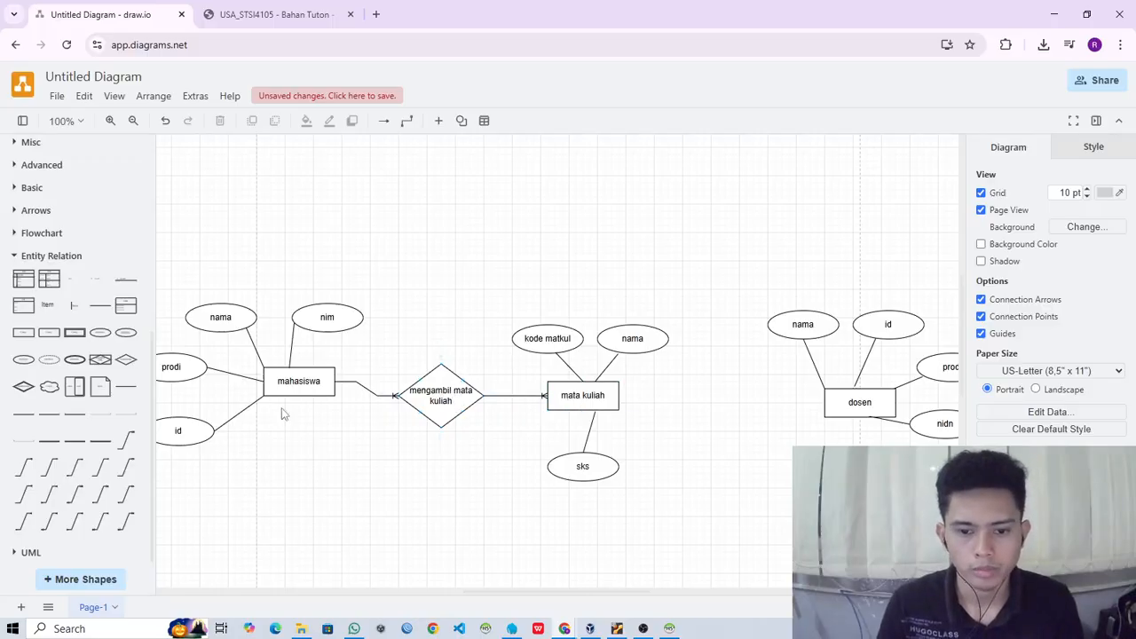
# - Check the Tugas 1 case description for how dosen relates to matakuliah, and return to the diagram
pyautogui.click(269, 13)
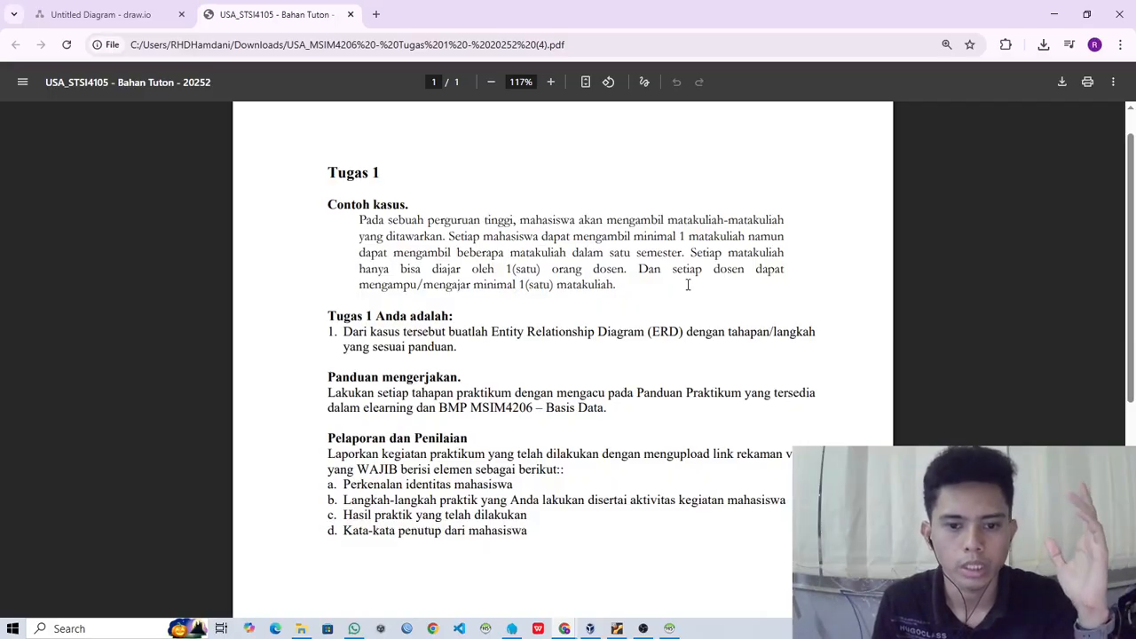
pyautogui.click(111, 16)
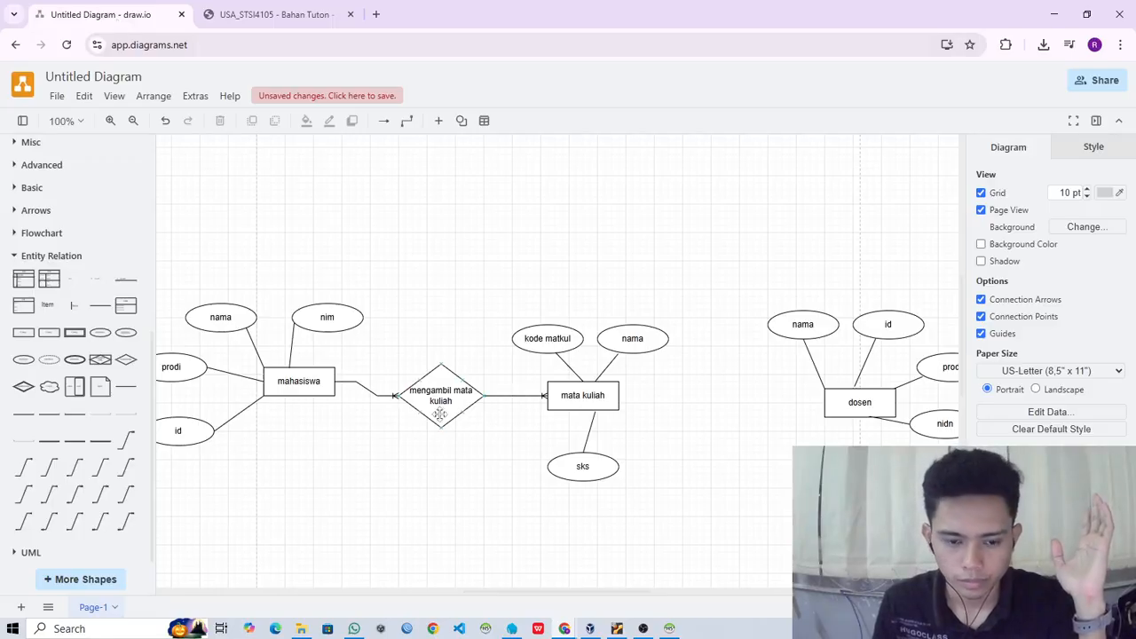
pyautogui.click(513, 396)
pyautogui.click(524, 449)
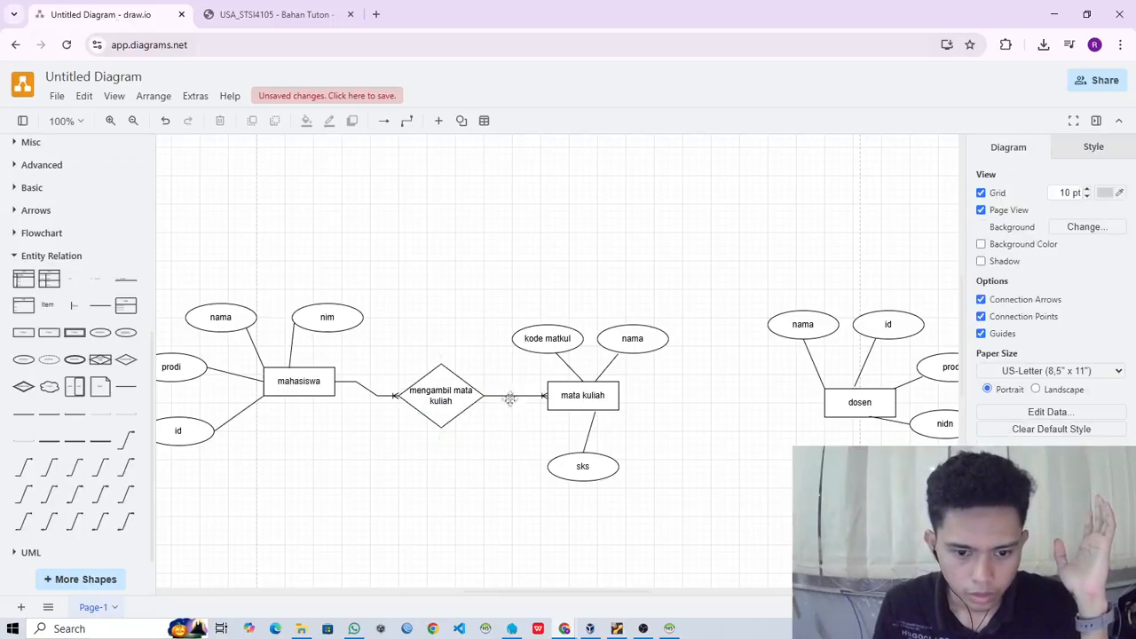
pyautogui.click(446, 397)
pyautogui.hotkey('ctrl', 'v')
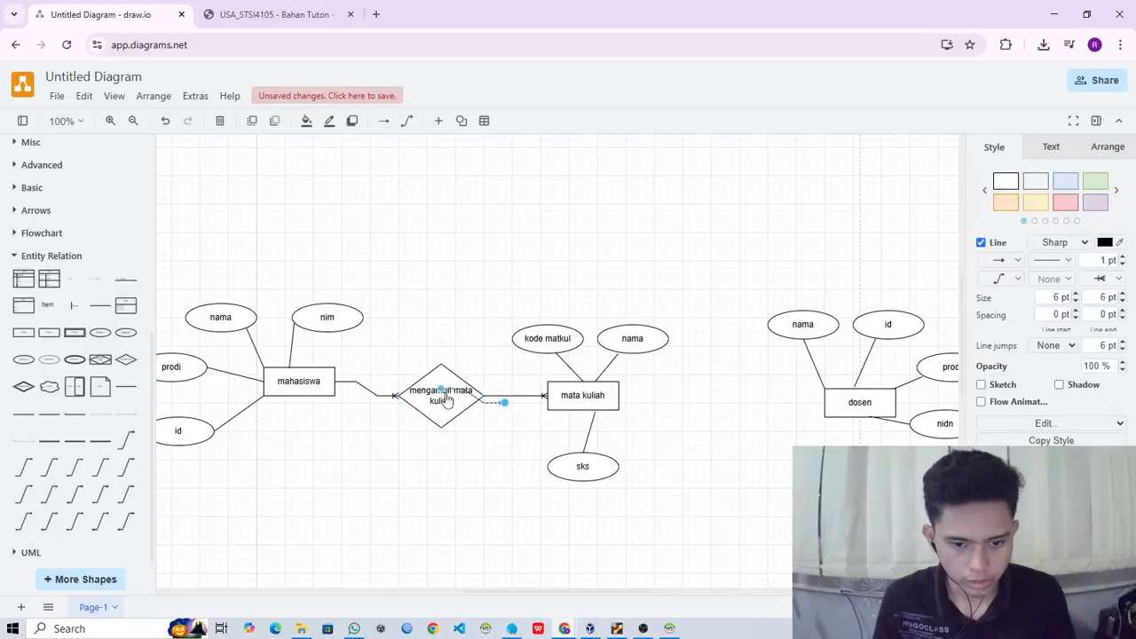
pyautogui.click(484, 416)
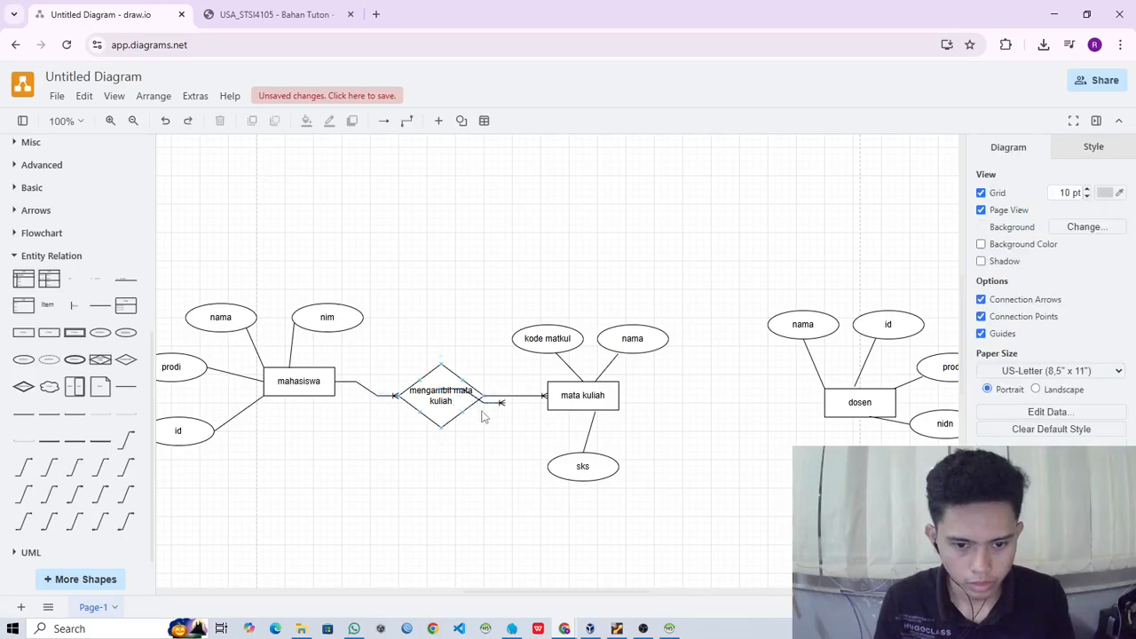
# - Place a copy of the mengambil mata kuliah diamond between mata kuliah and dosen, and relabel it "mengajar mata kuliah"
pyautogui.click(449, 400)
pyautogui.keyDown('ctrl'); pyautogui.moveTo(448, 400); pyautogui.dragTo(714, 398); pyautogui.keyUp('ctrl')
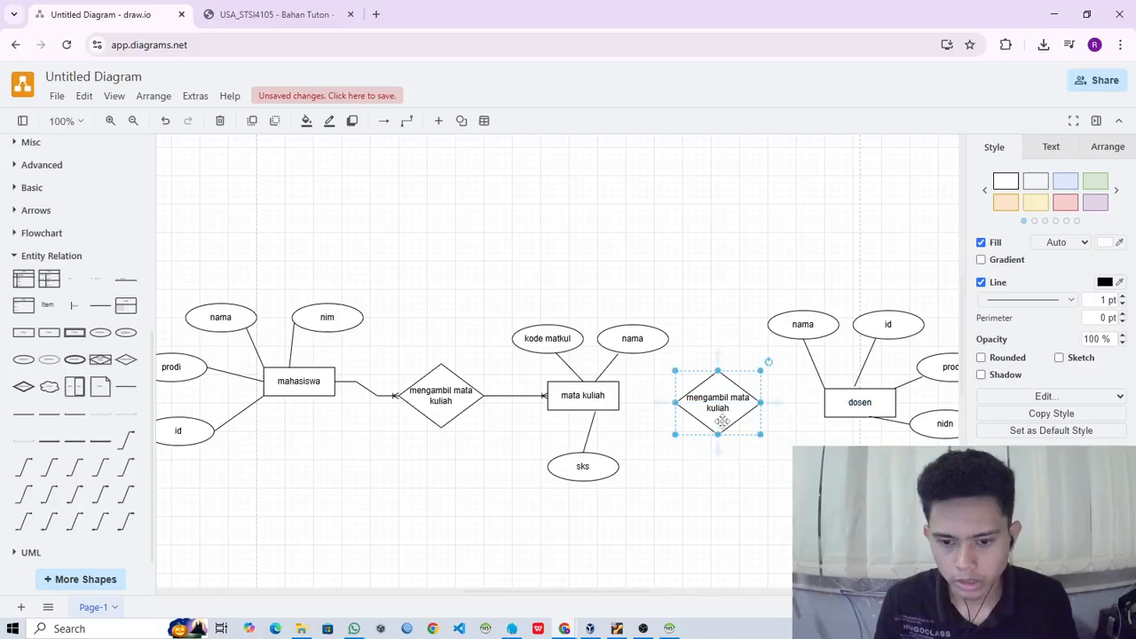
pyautogui.doubleClick(722, 420)
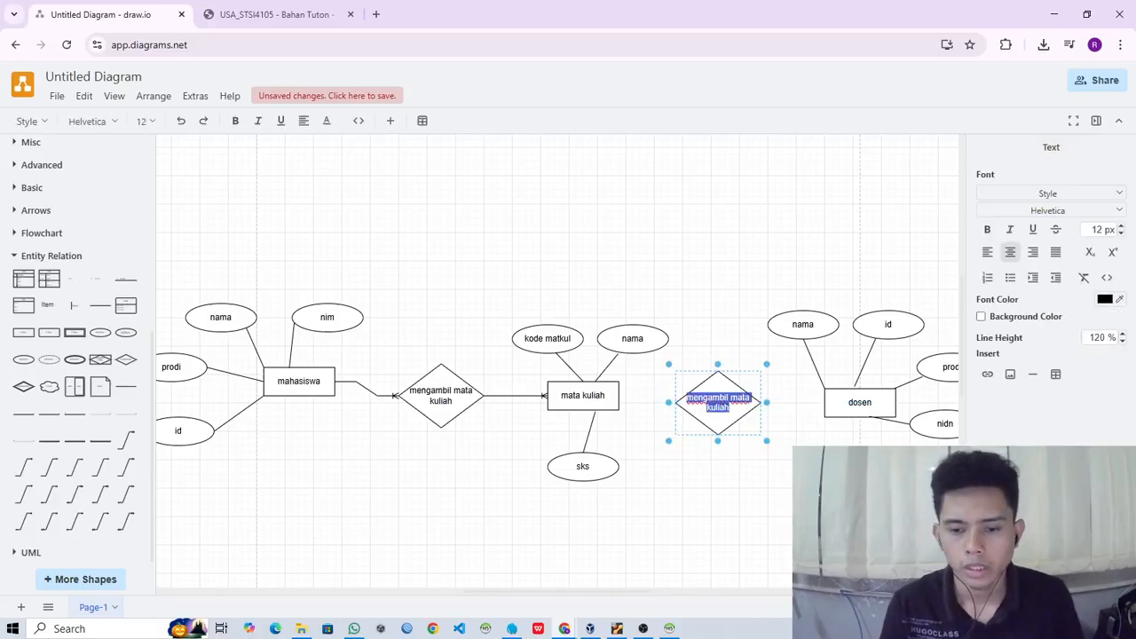
pyautogui.write('mengajar')
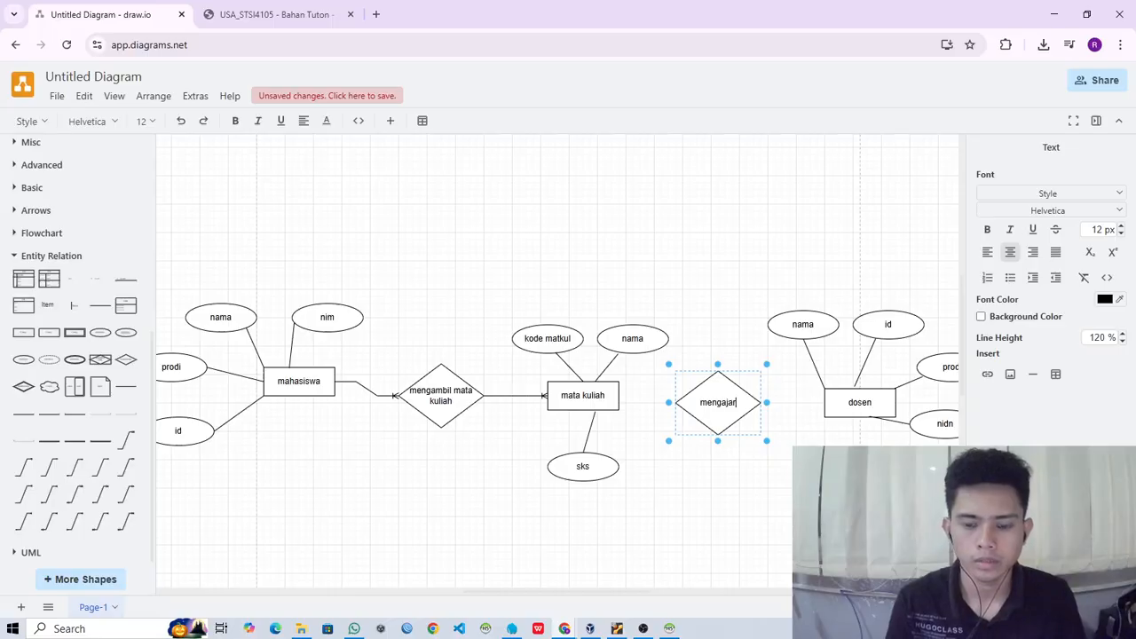
pyautogui.write(' mata kuliah')
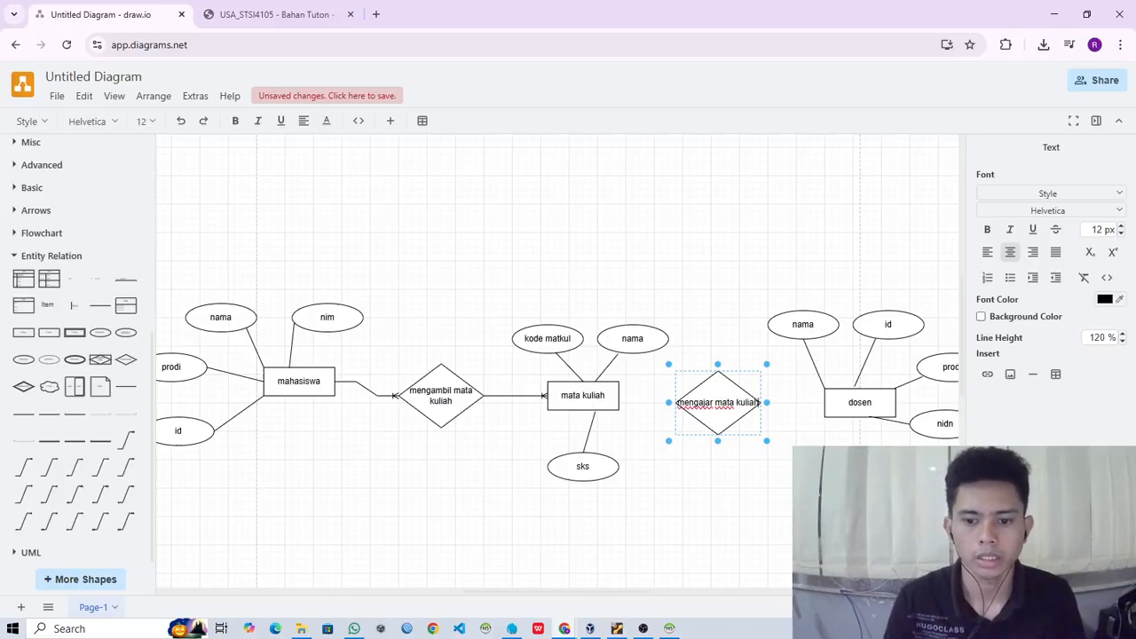
# - Widen the mengajar mata kuliah diamond so its label fits on one line
pyautogui.press('Escape')
pyautogui.moveTo(762, 402); pyautogui.dragTo(737, 406)
pyautogui.press('Escape')
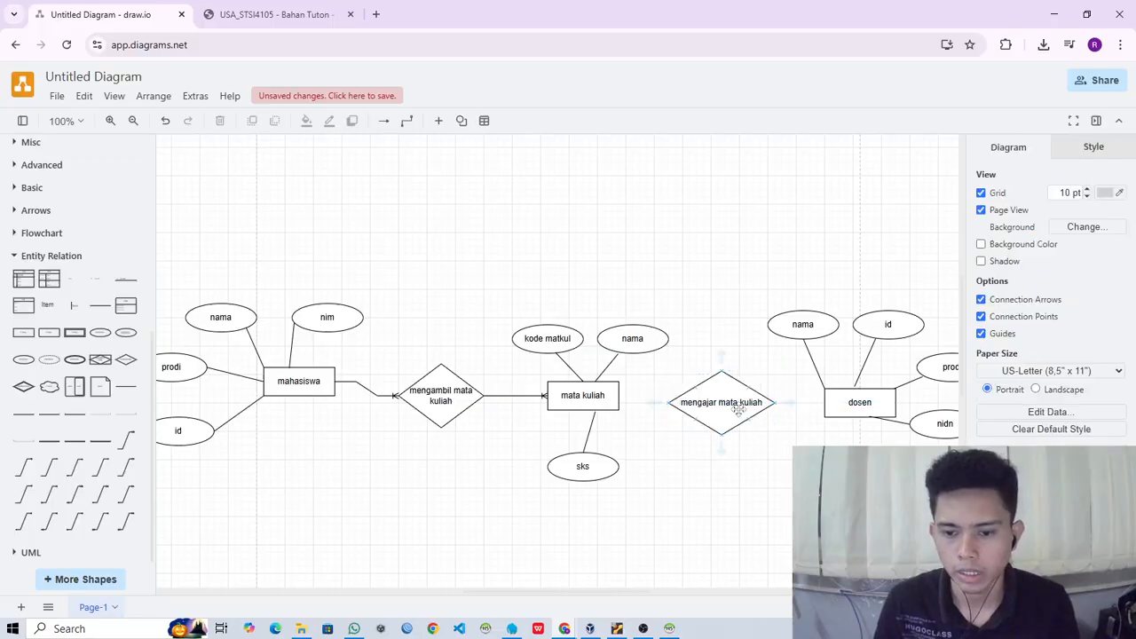
pyautogui.click(583, 391)
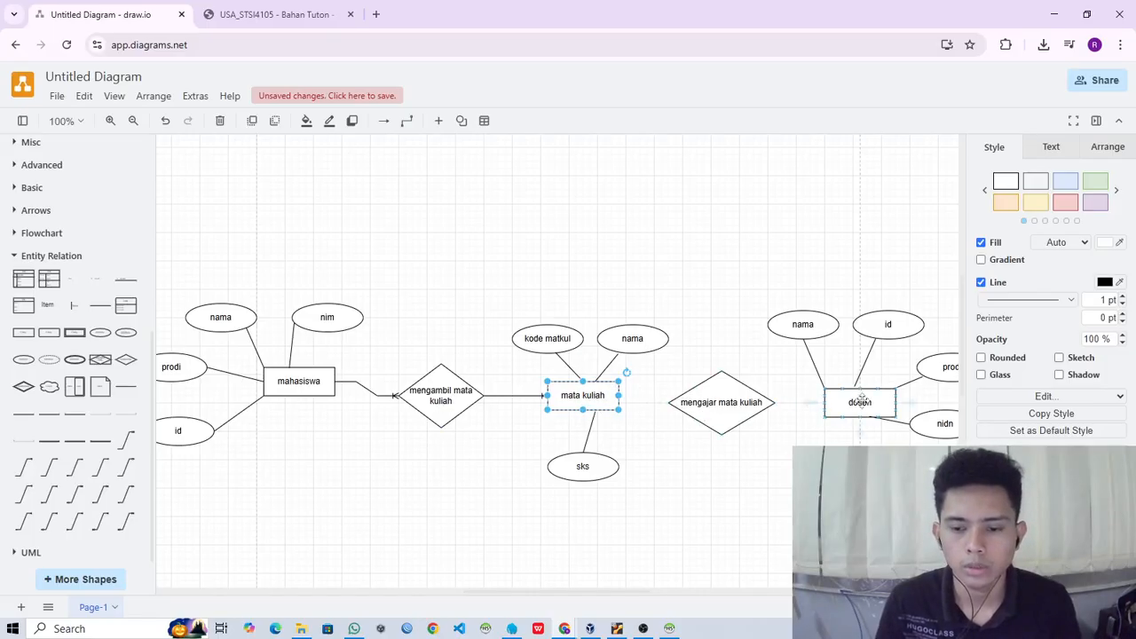
pyautogui.click(355, 472)
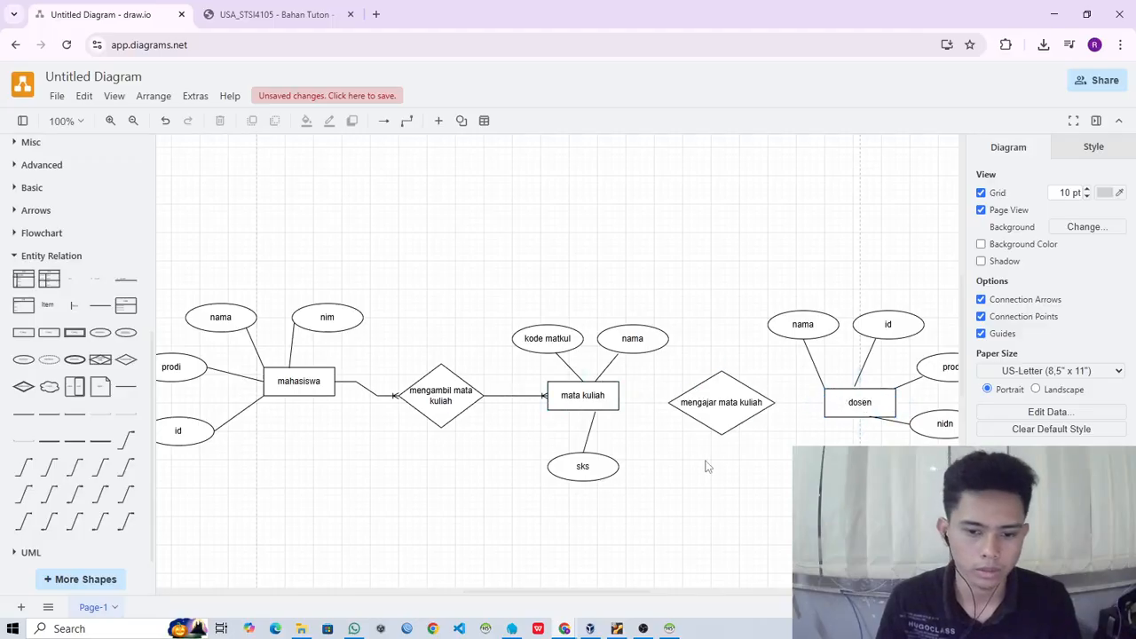
# - Connect mata kuliah to the mengajar mata kuliah diamond with a one-to-one connector that has double bars at both ends
pyautogui.moveTo(53, 465)
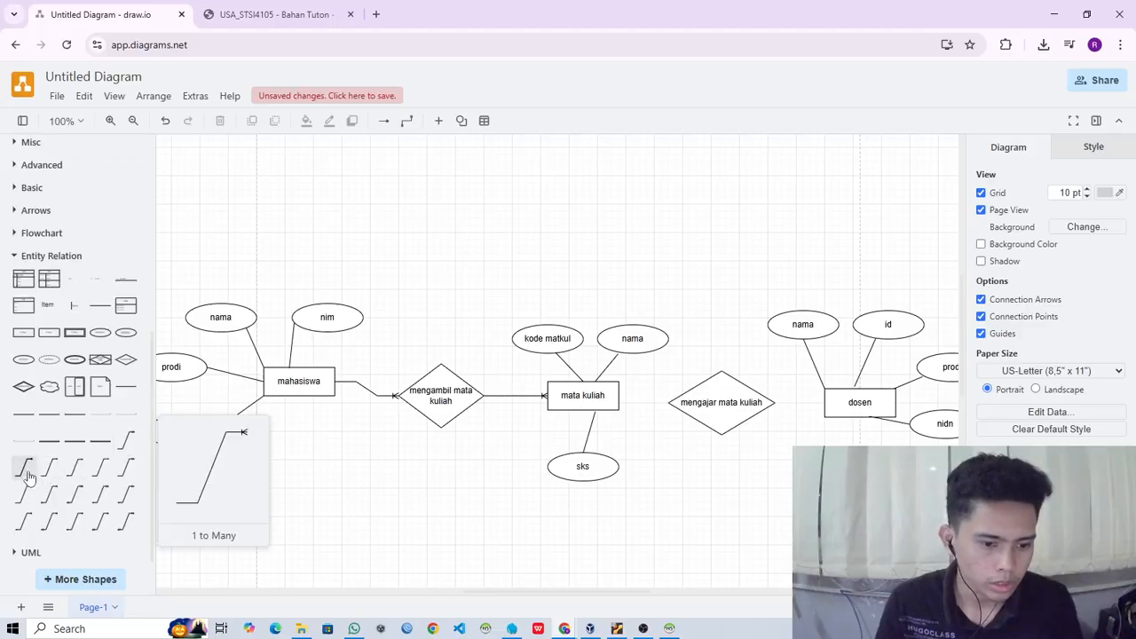
pyautogui.click(75, 466)
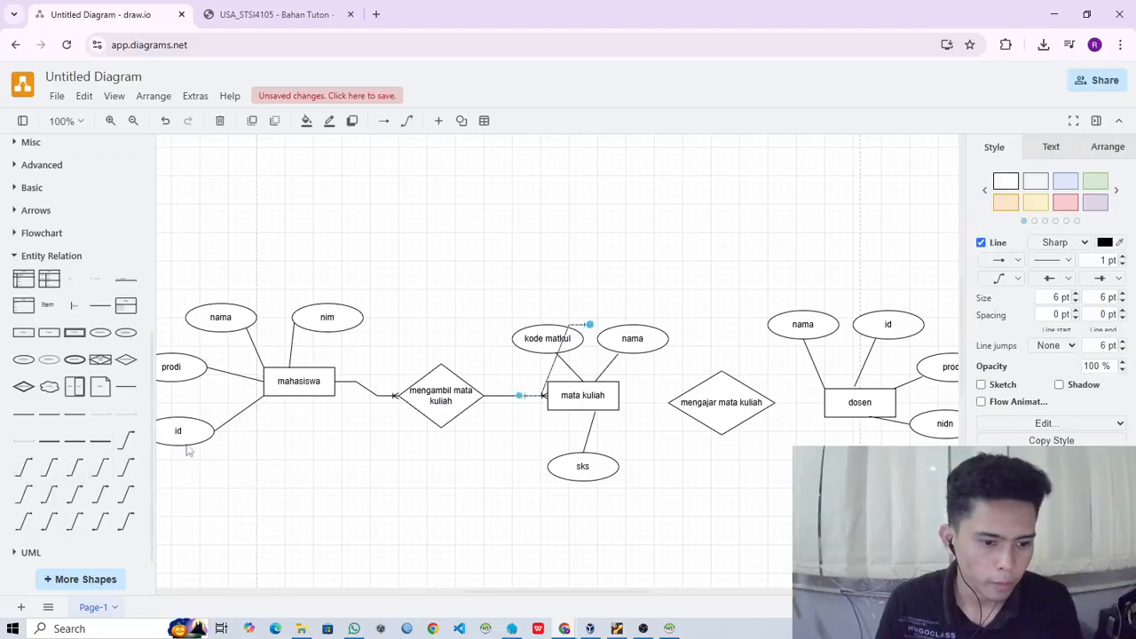
pyautogui.moveTo(590, 326); pyautogui.dragTo(667, 458)
pyautogui.moveTo(521, 400); pyautogui.dragTo(618, 396)
pyautogui.moveTo(669, 462); pyautogui.dragTo(667, 402)
pyautogui.click(729, 487)
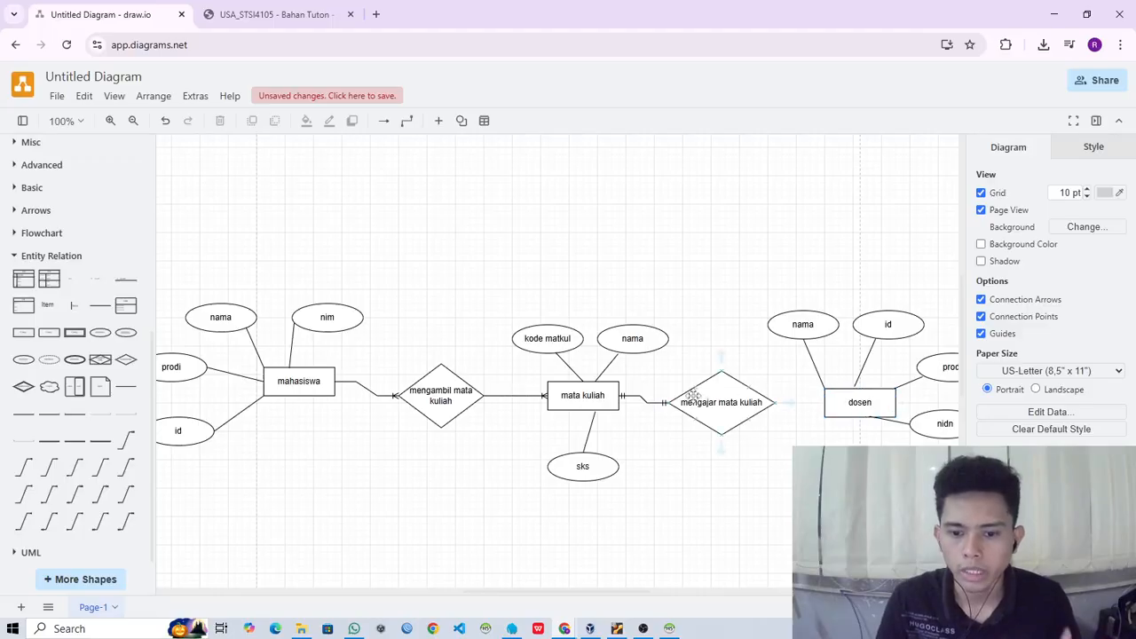
# - Connect dosen to the mengajar mata kuliah diamond with a 1 to Many connector, with the many end at the diamond
pyautogui.click(26, 470)
pyautogui.moveTo(589, 325); pyautogui.dragTo(798, 470)
pyautogui.moveTo(519, 399); pyautogui.dragTo(825, 404)
pyautogui.moveTo(785, 470); pyautogui.dragTo(787, 430)
pyautogui.click(786, 430)
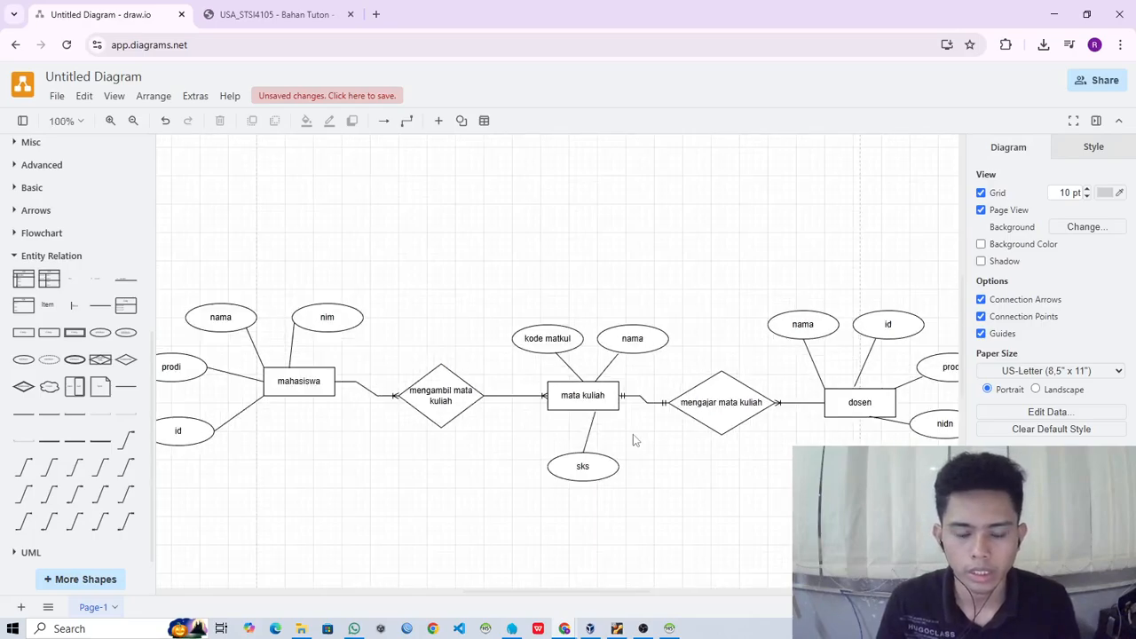
# - Compare the finished relationships in the diagram with the Tugas 1 case description, and return to the diagram
pyautogui.click(250, 15)
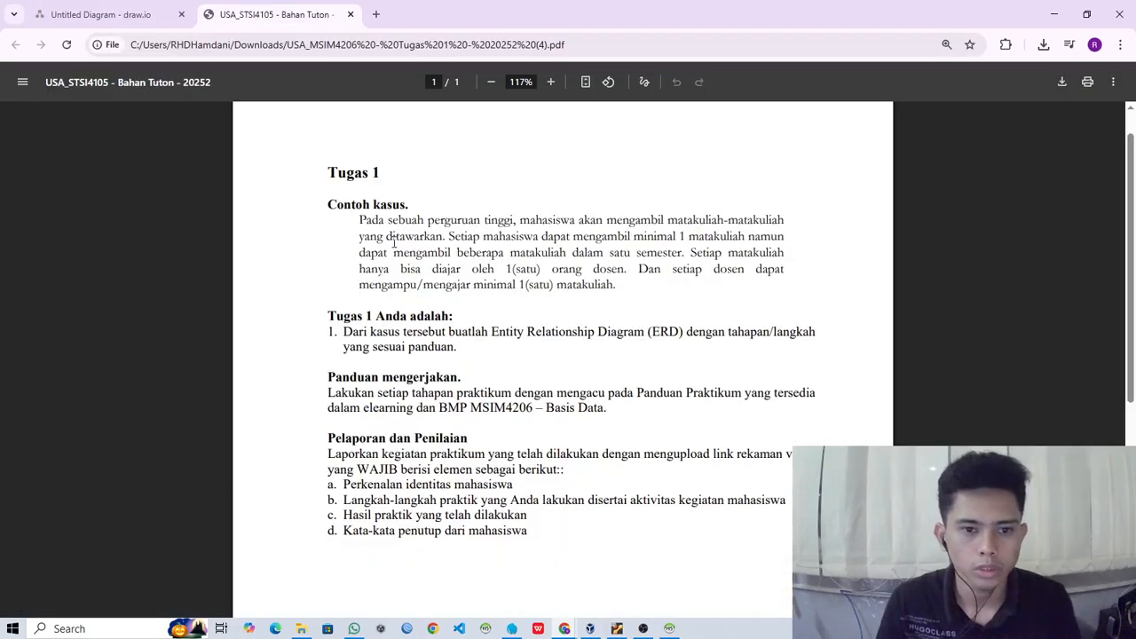
pyautogui.click(160, 7)
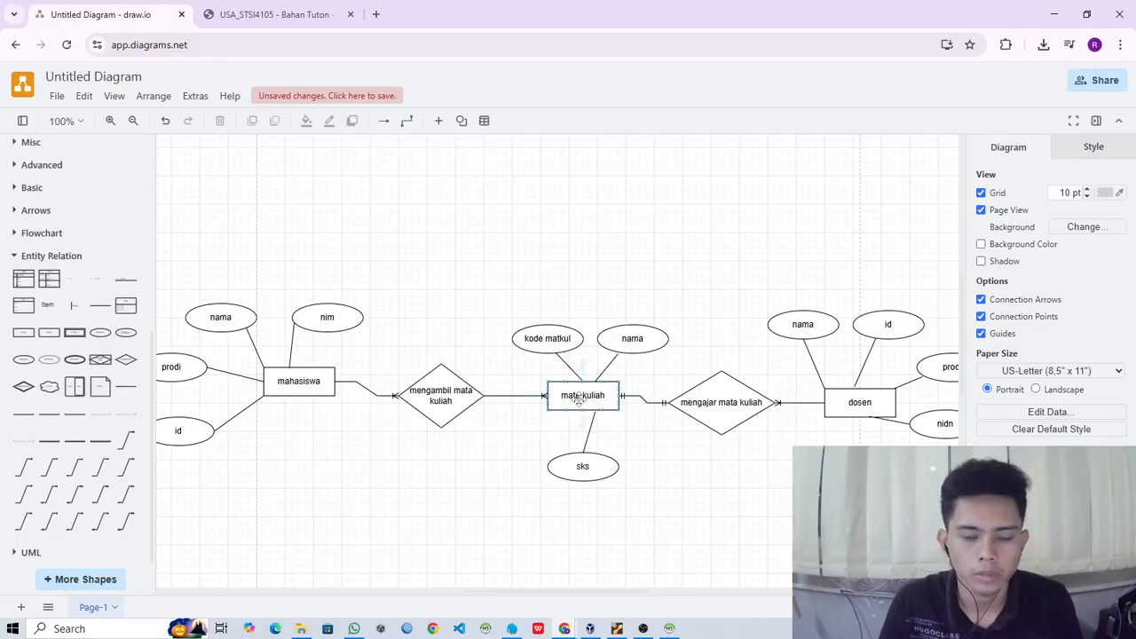
pyautogui.click(218, 9)
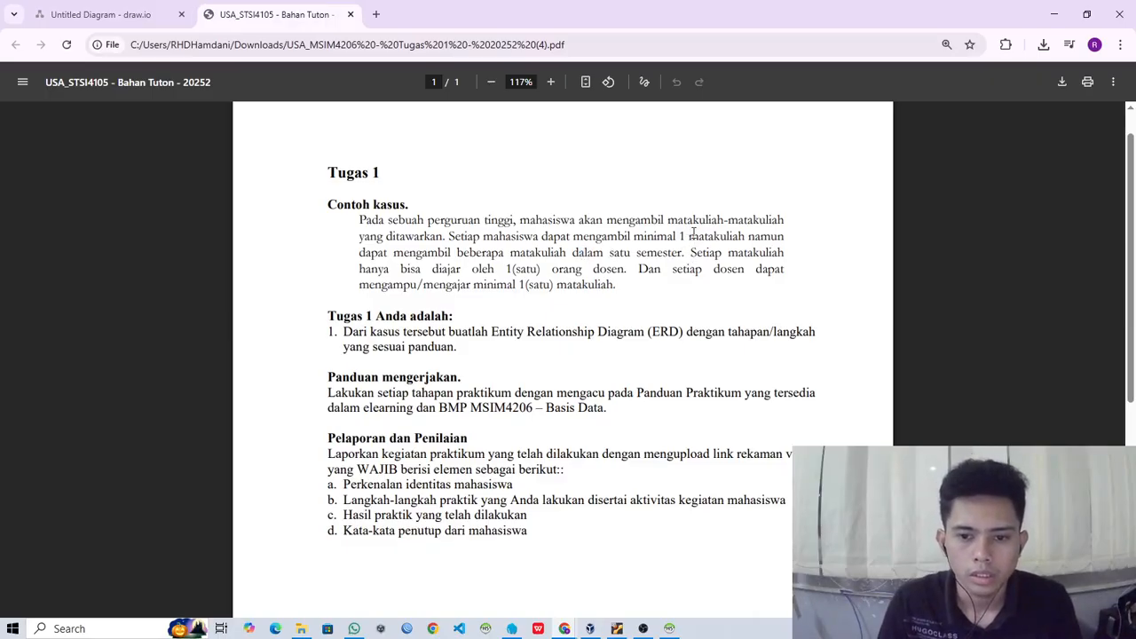
pyautogui.click(104, 16)
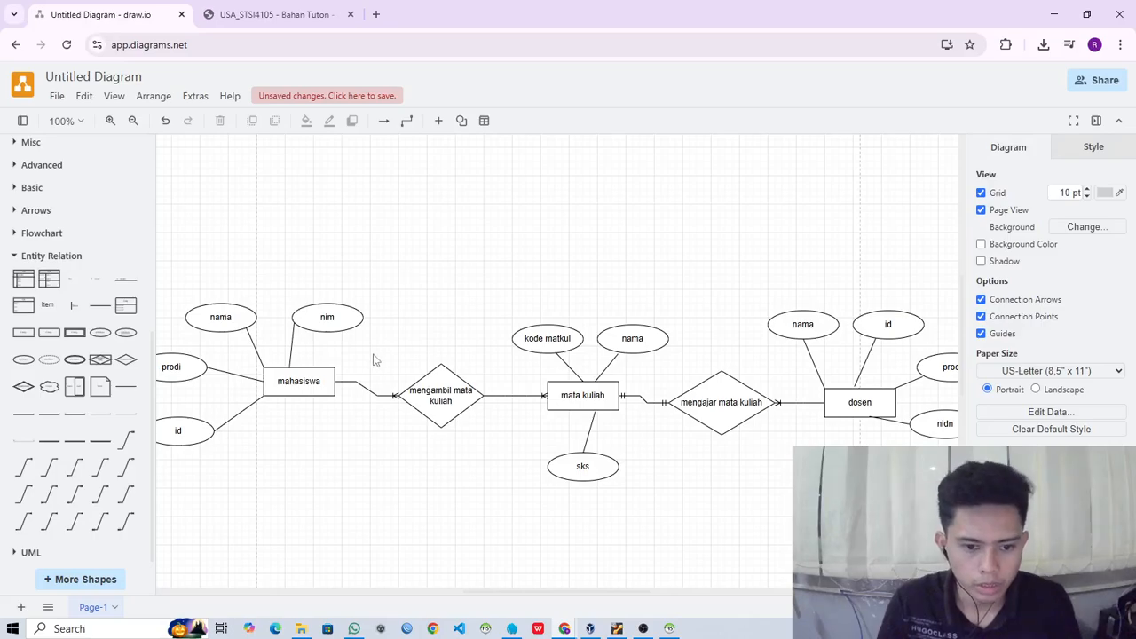
# - Delete the two connectors linking the mengambil mata kuliah diamond to mahasiswa and to mata kuliah
pyautogui.click(355, 381)
pyautogui.press('Delete')
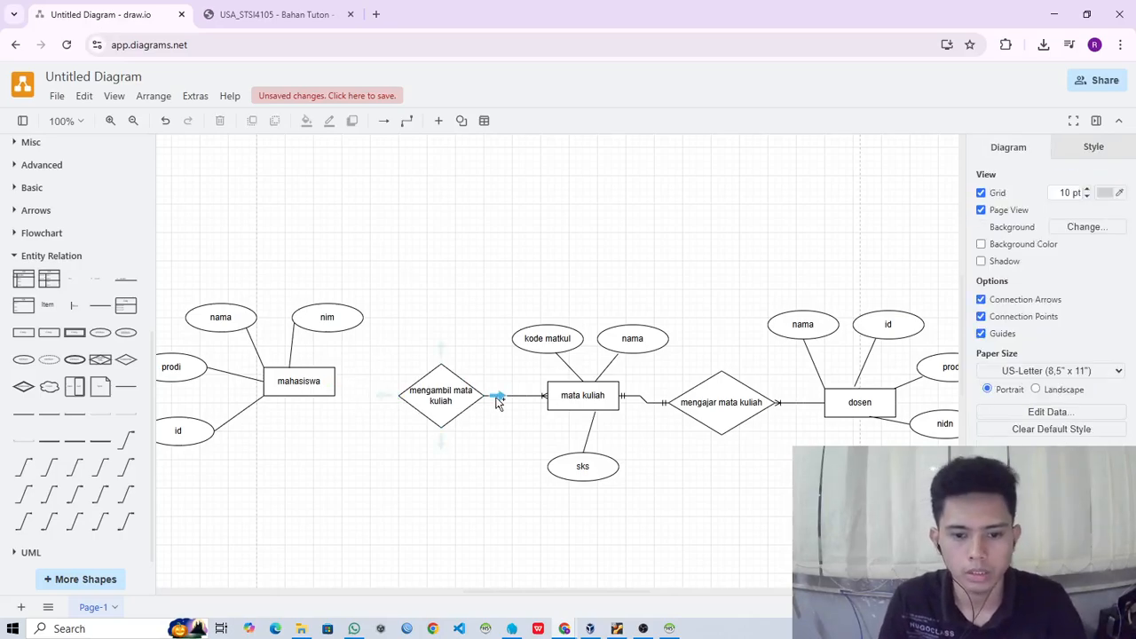
pyautogui.click(497, 396)
pyautogui.press('Delete')
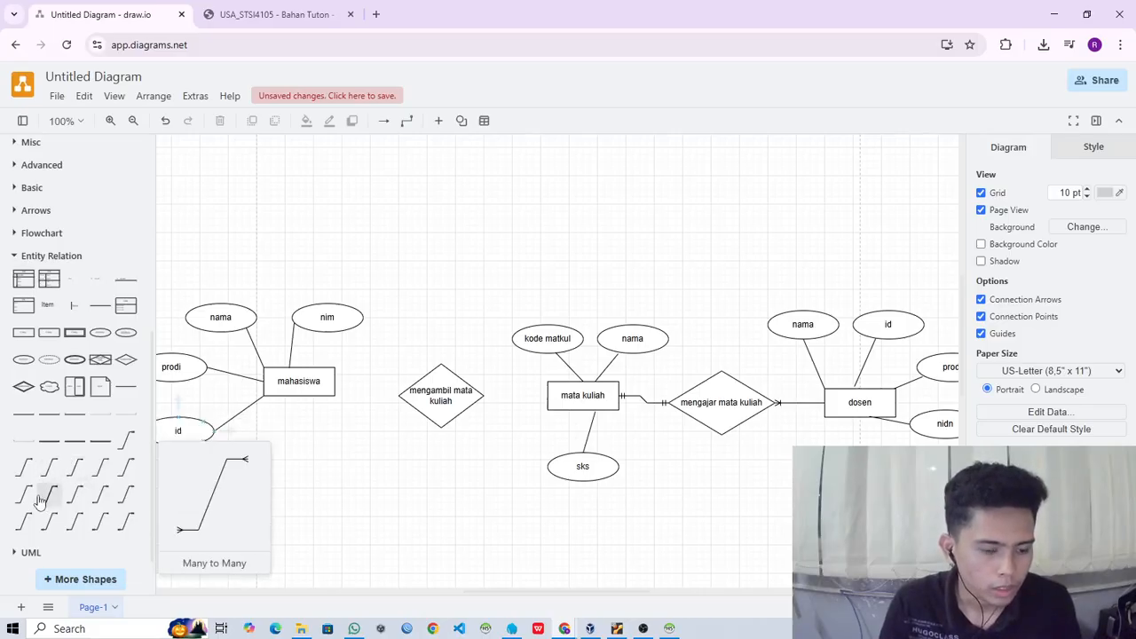
# - Connect mahasiswa to the mengambil mata kuliah diamond with a Many connector, with the many end at the diamond
pyautogui.click(23, 466)
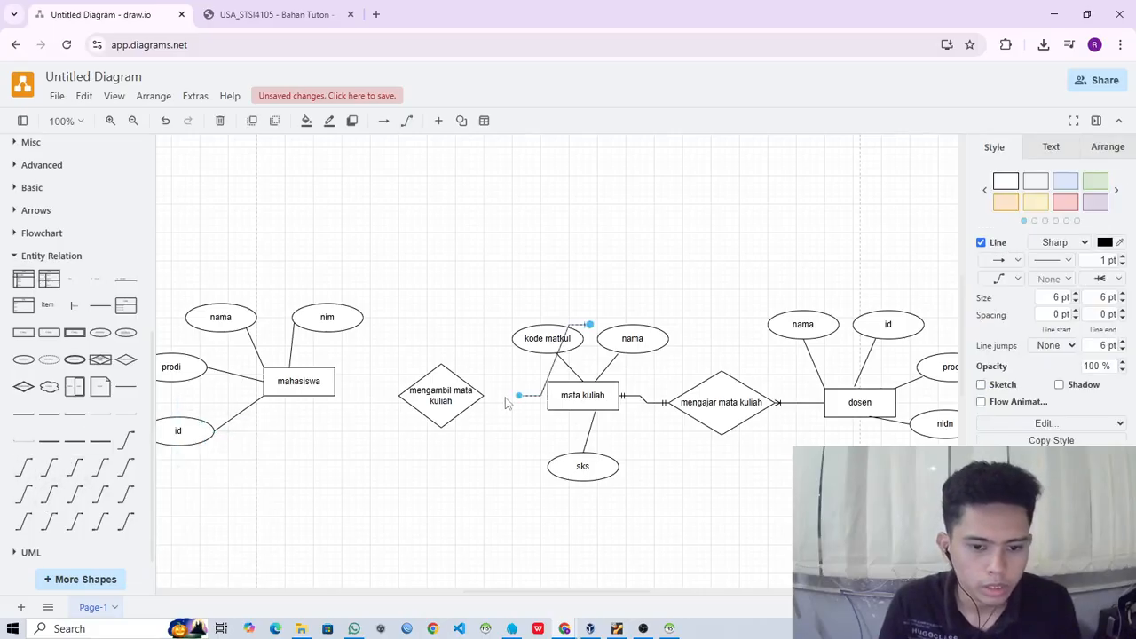
pyautogui.moveTo(519, 395); pyautogui.dragTo(335, 381)
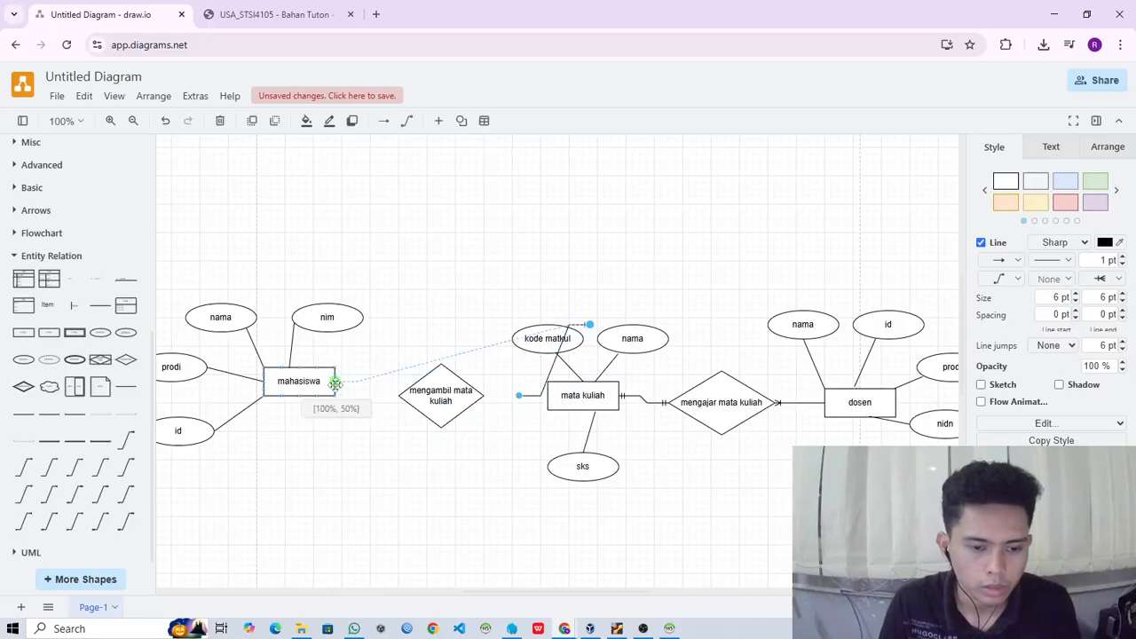
pyautogui.moveTo(590, 325); pyautogui.dragTo(396, 395)
pyautogui.click(474, 432)
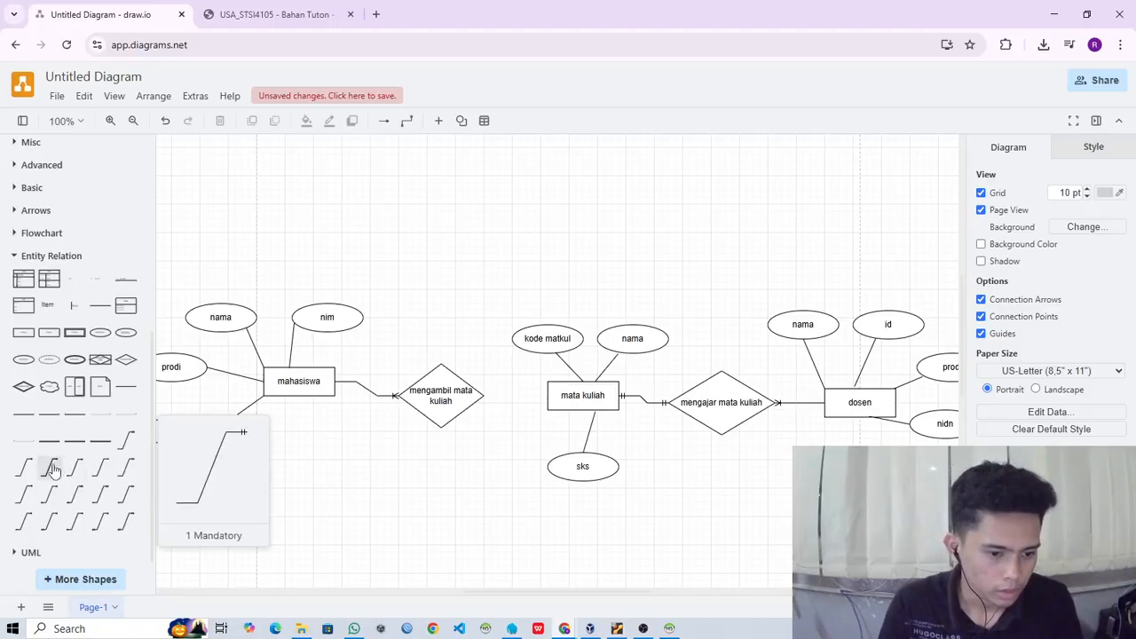
# - Connect mata kuliah to the mengambil mata kuliah diamond with a Many connector, placing the many end at the diamond
pyautogui.moveTo(32, 468)
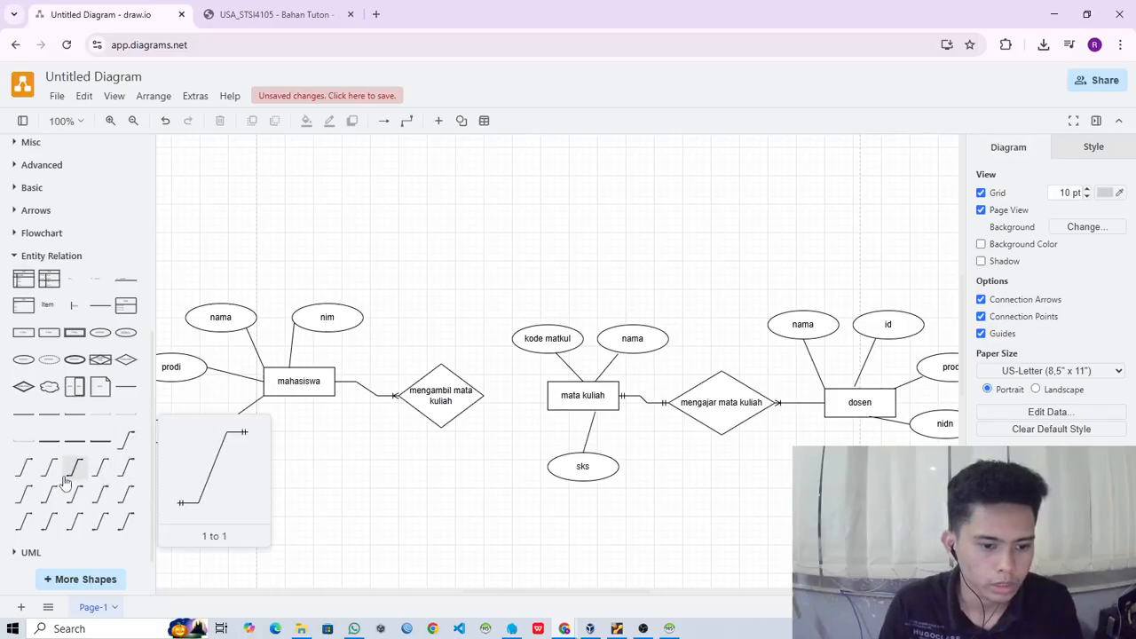
pyautogui.moveTo(51, 502)
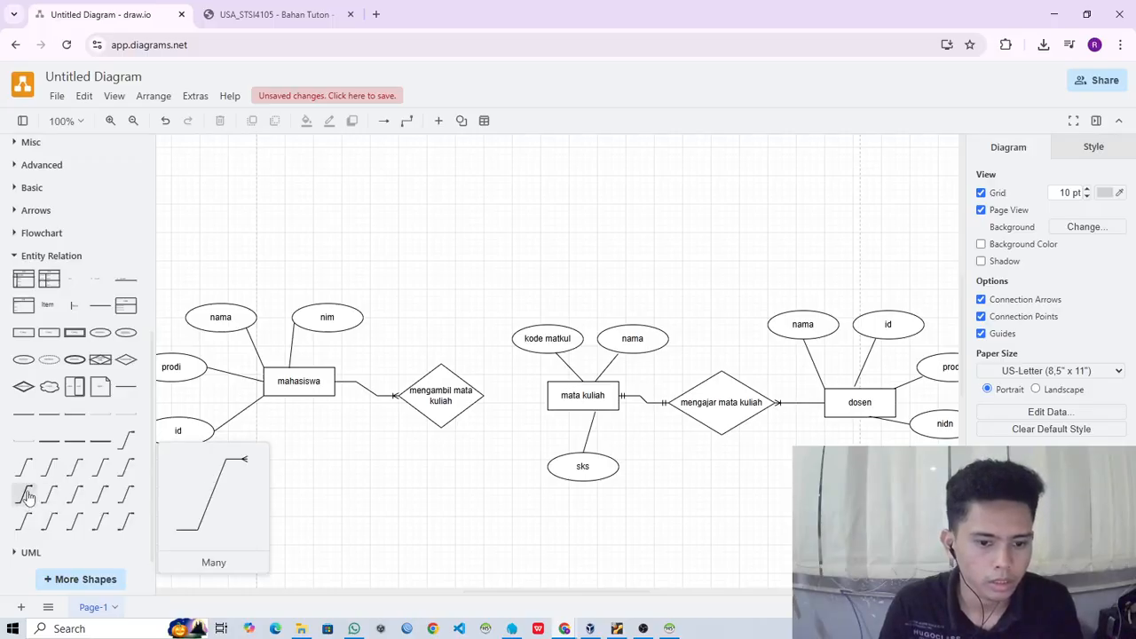
pyautogui.click(28, 497)
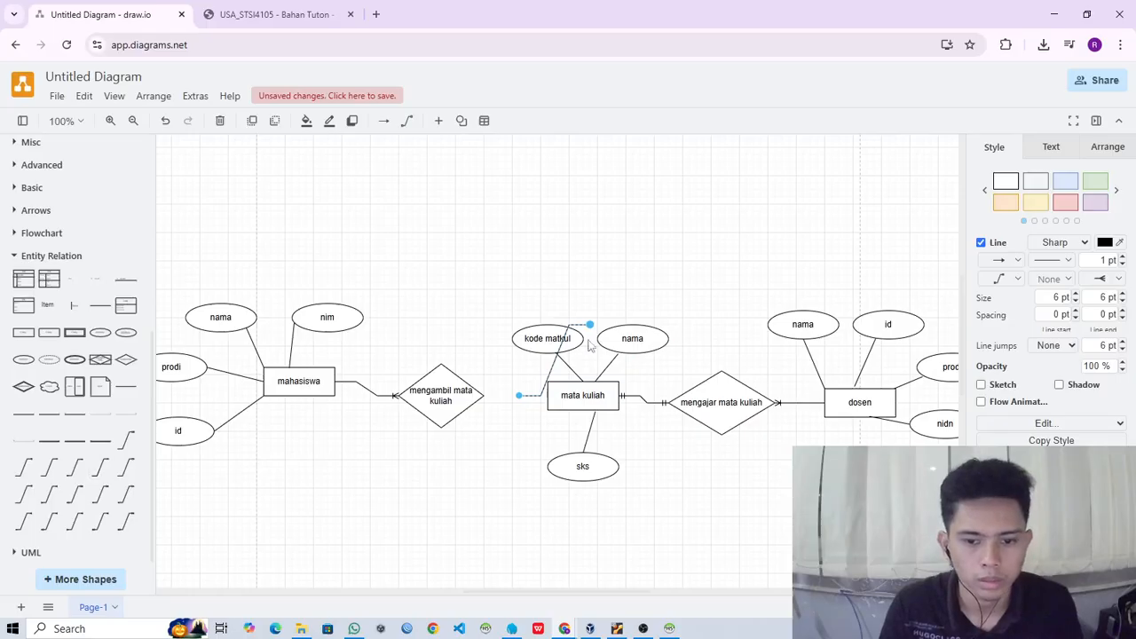
pyautogui.moveTo(518, 395); pyautogui.dragTo(551, 401)
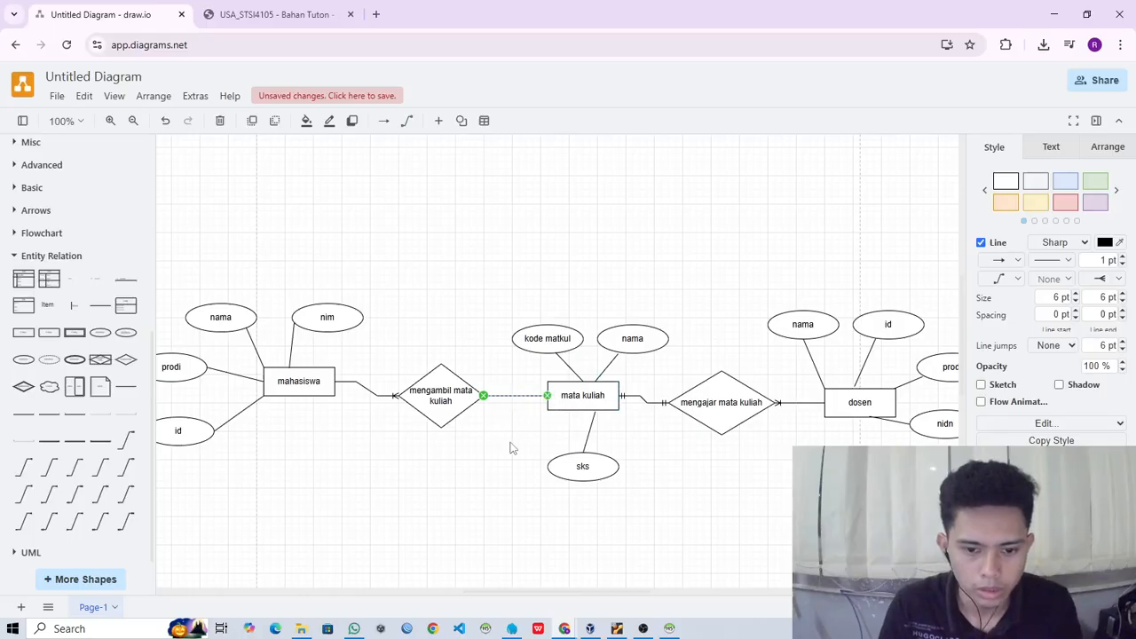
pyautogui.click(513, 448)
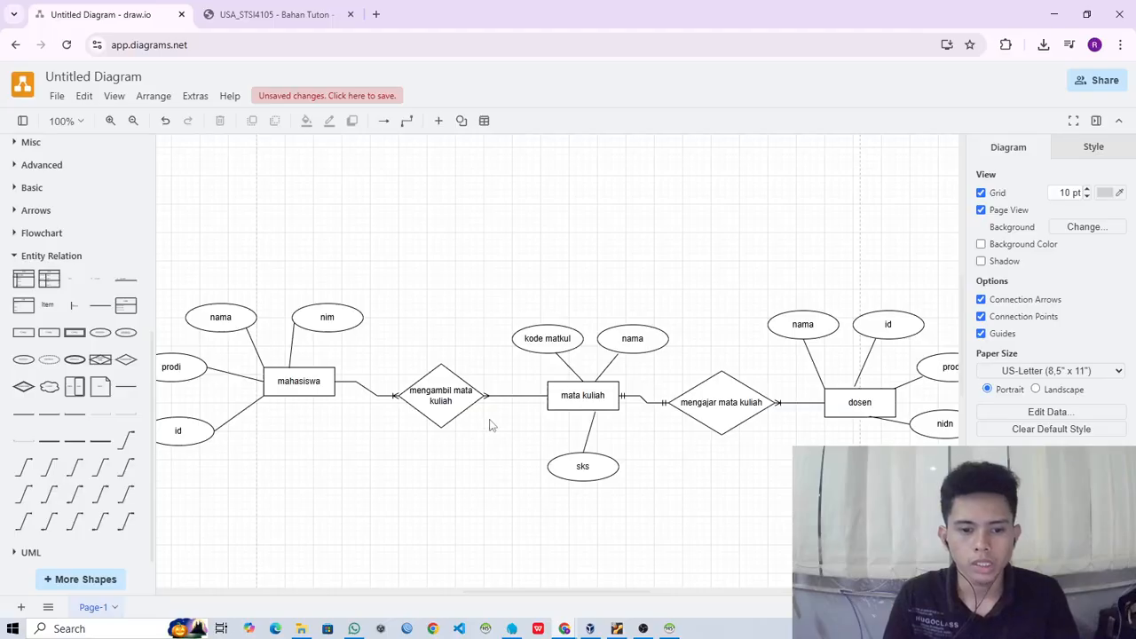
pyautogui.scroll(-2, 756, 452)
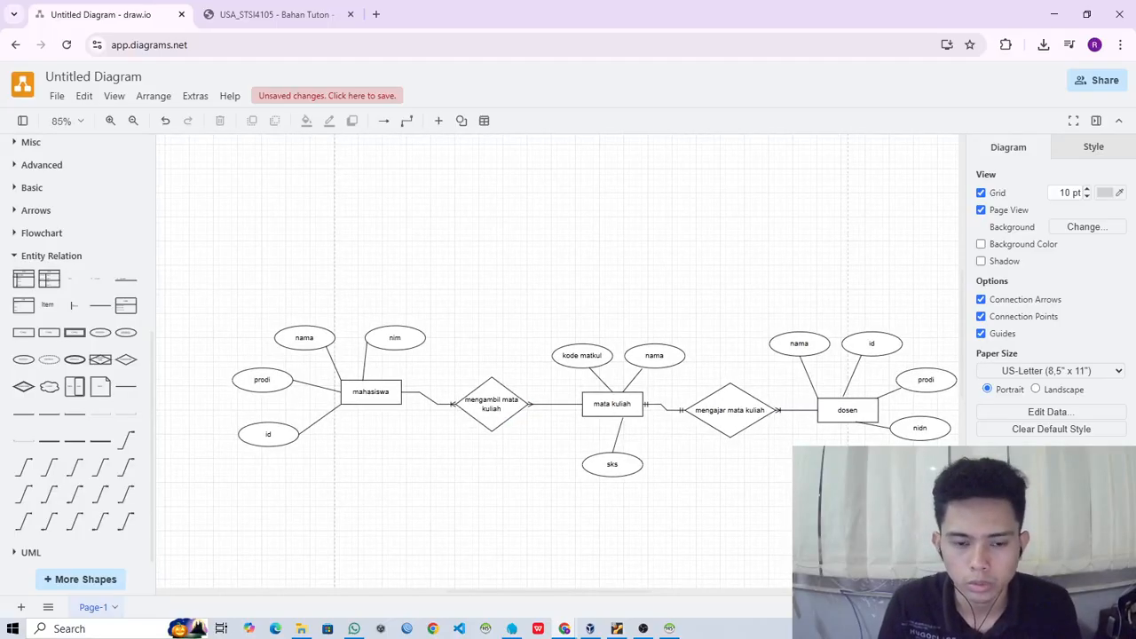
pyautogui.scroll(-2, 848, 459)
pyautogui.scroll(2, 850, 466)
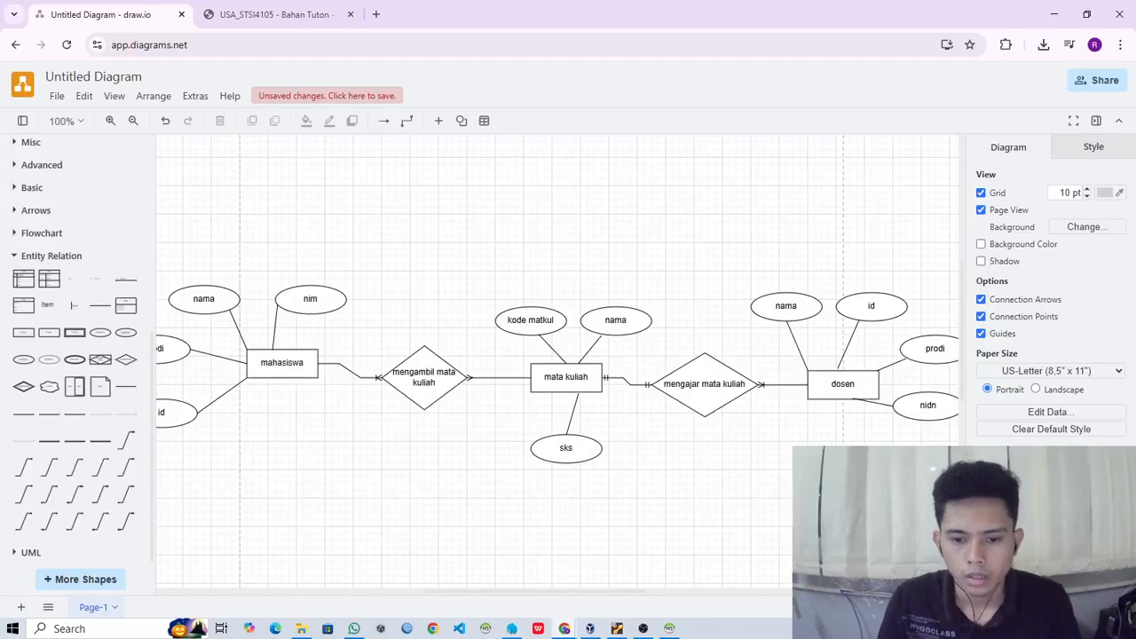
pyautogui.scroll(-1, 746, 468)
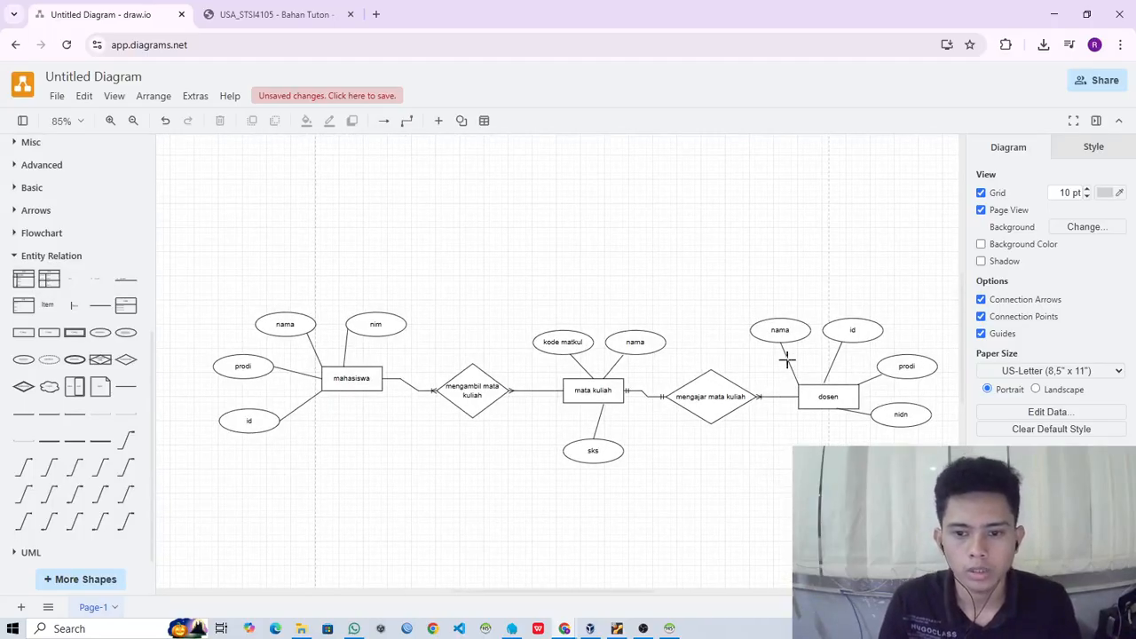